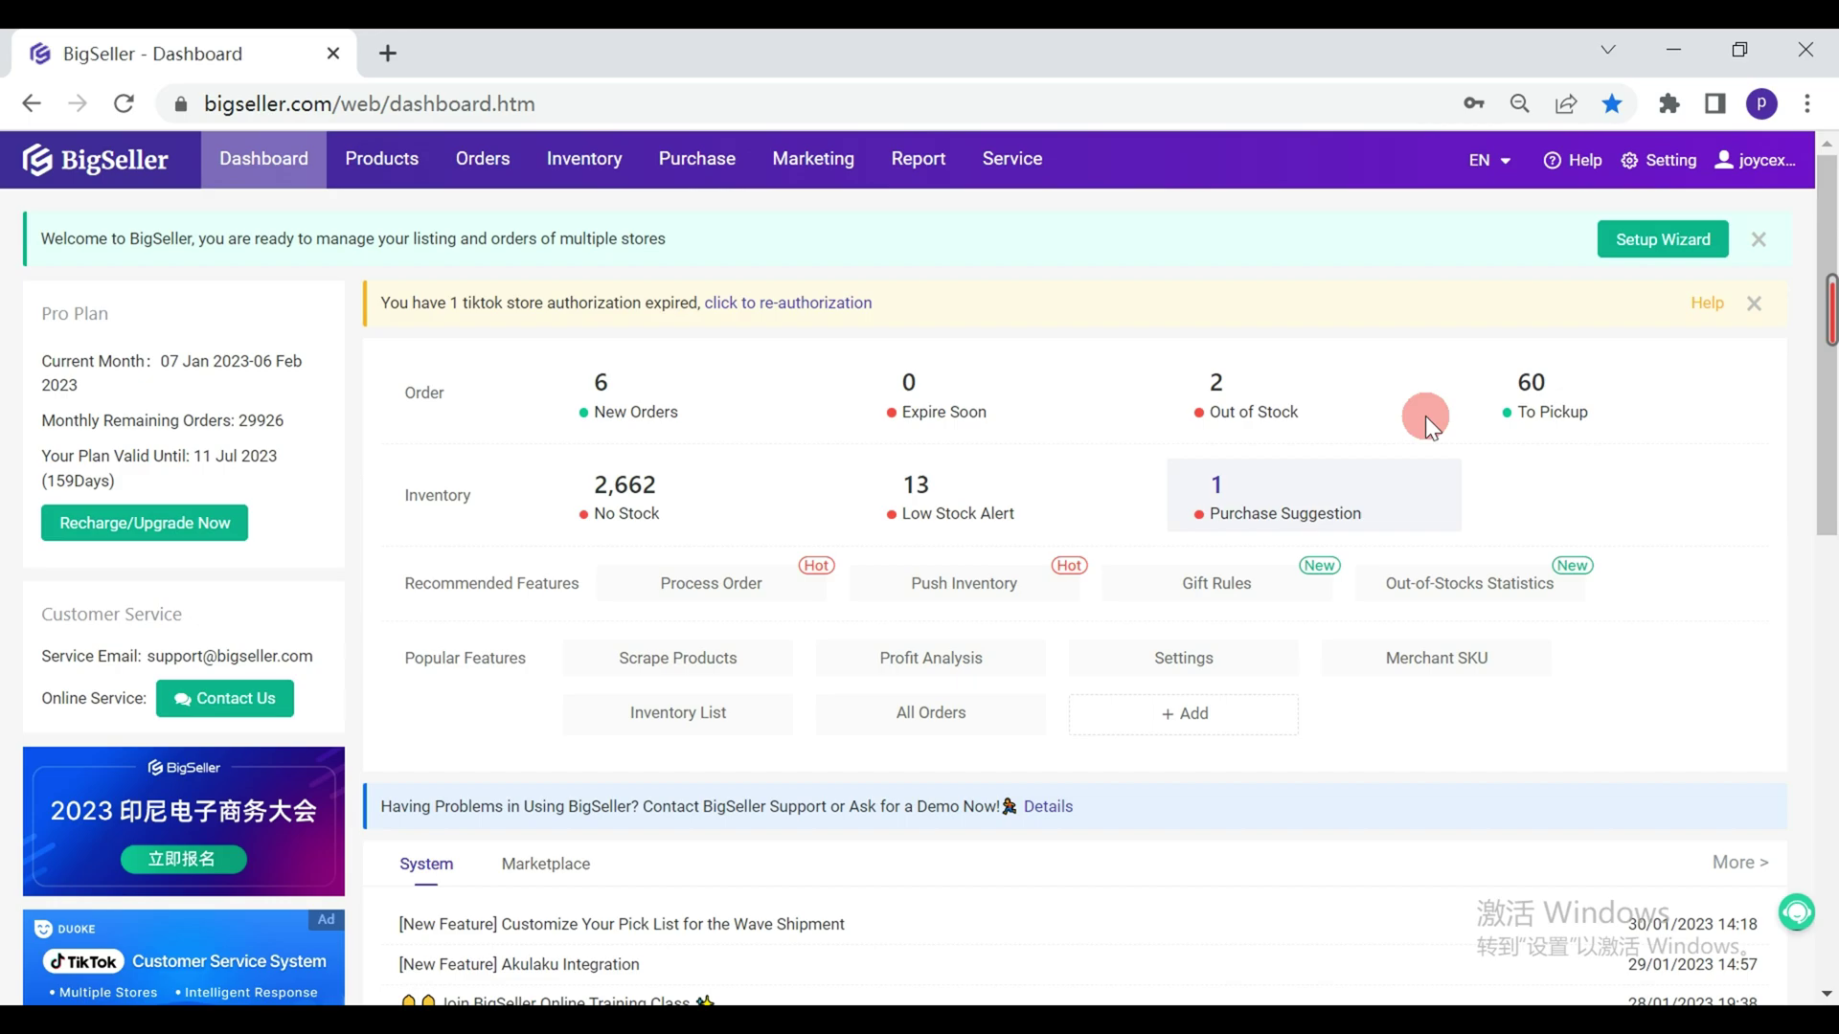
Step: Go to Setting > Authorization > Other Authorization and show the Accounting Software tab listing SQL Account
{"action": "left_click", "coordinate": [1659, 159]}
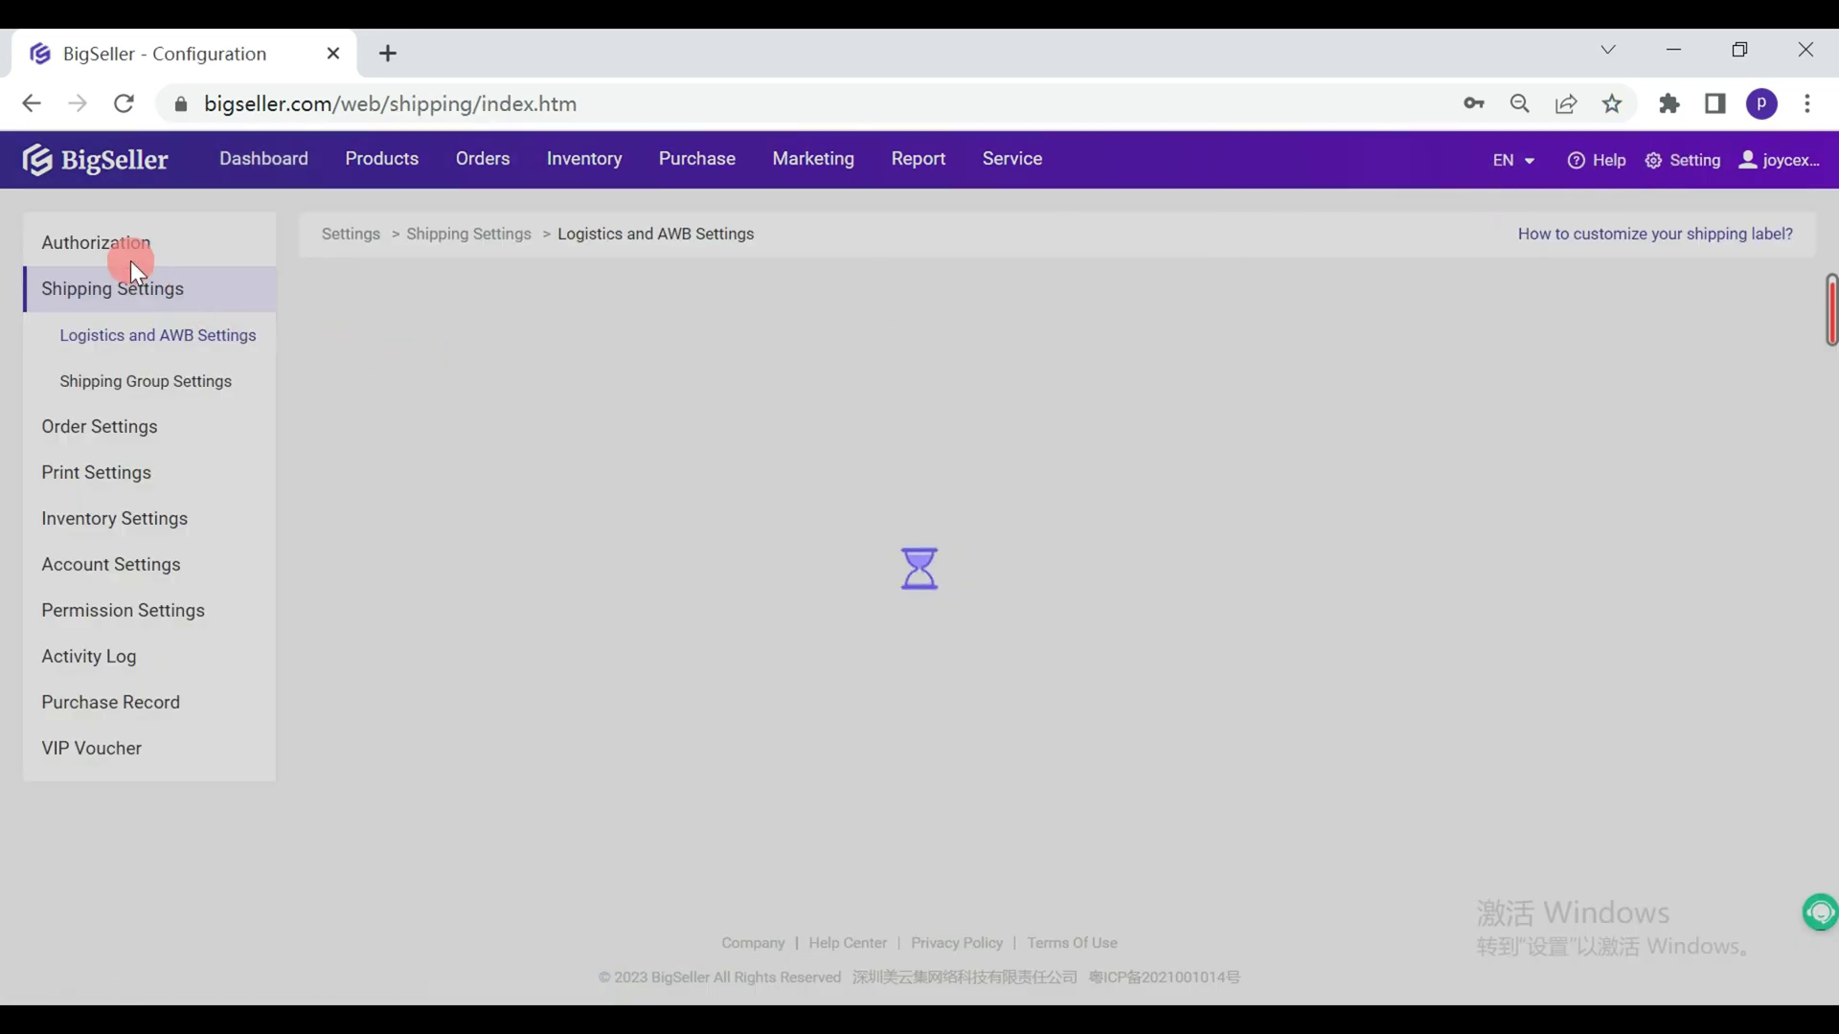
{"action": "left_click", "coordinate": [70, 244]}
{"action": "left_click", "coordinate": [122, 289]}
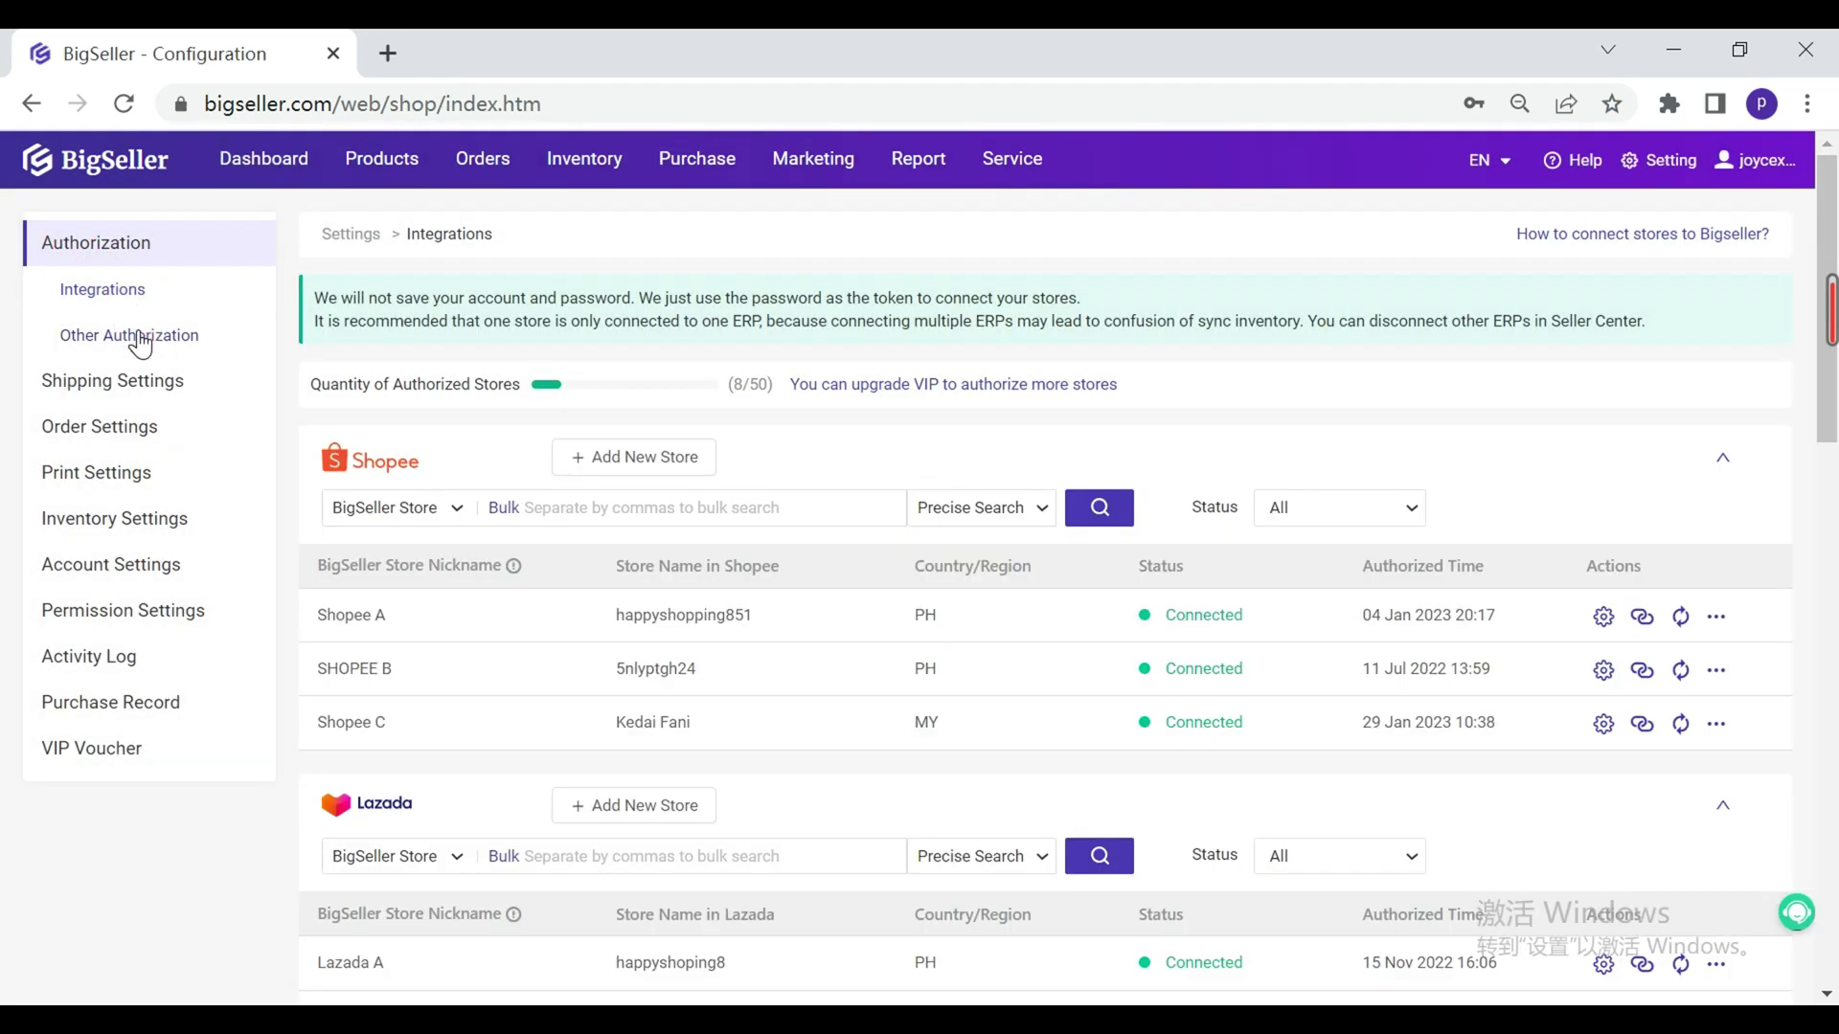
{"action": "left_click", "coordinate": [138, 337]}
{"action": "left_click", "coordinate": [979, 304]}
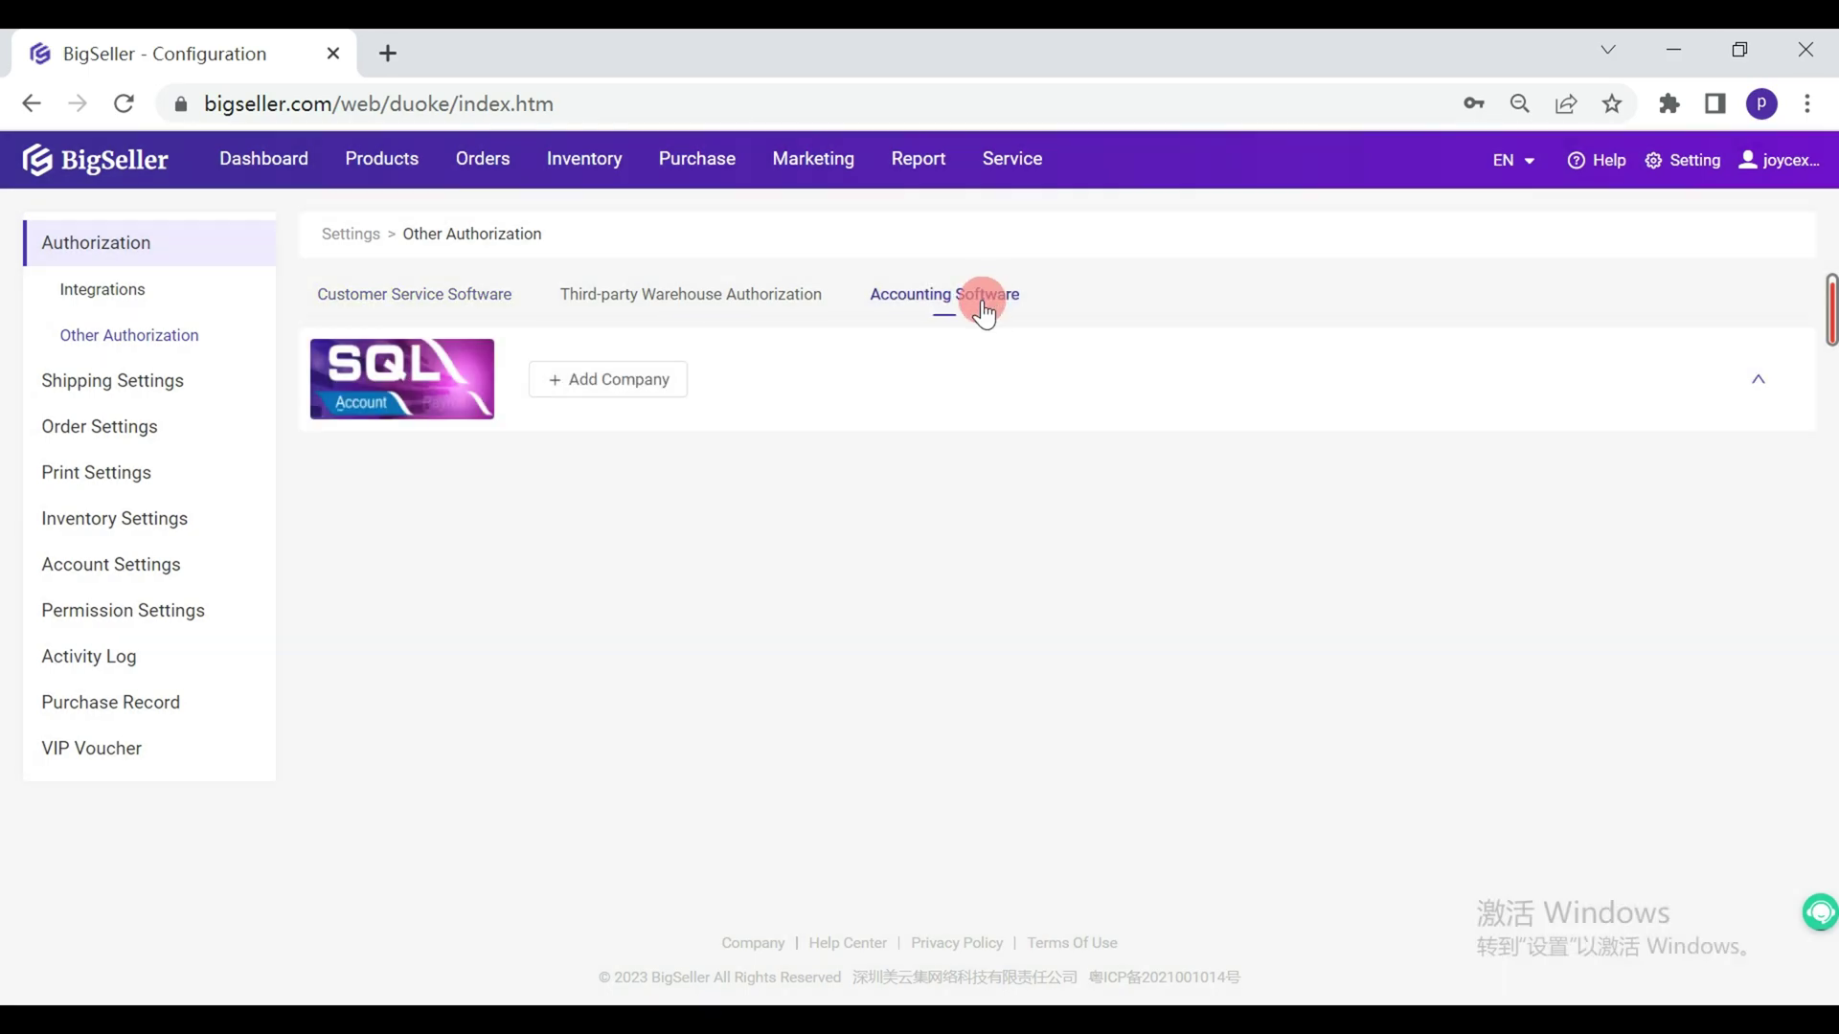
Step: Add SQL Account company Testing Company with user ADMIN, database ACC-0001.FDB and the default DCF path
{"action": "left_click", "coordinate": [634, 380]}
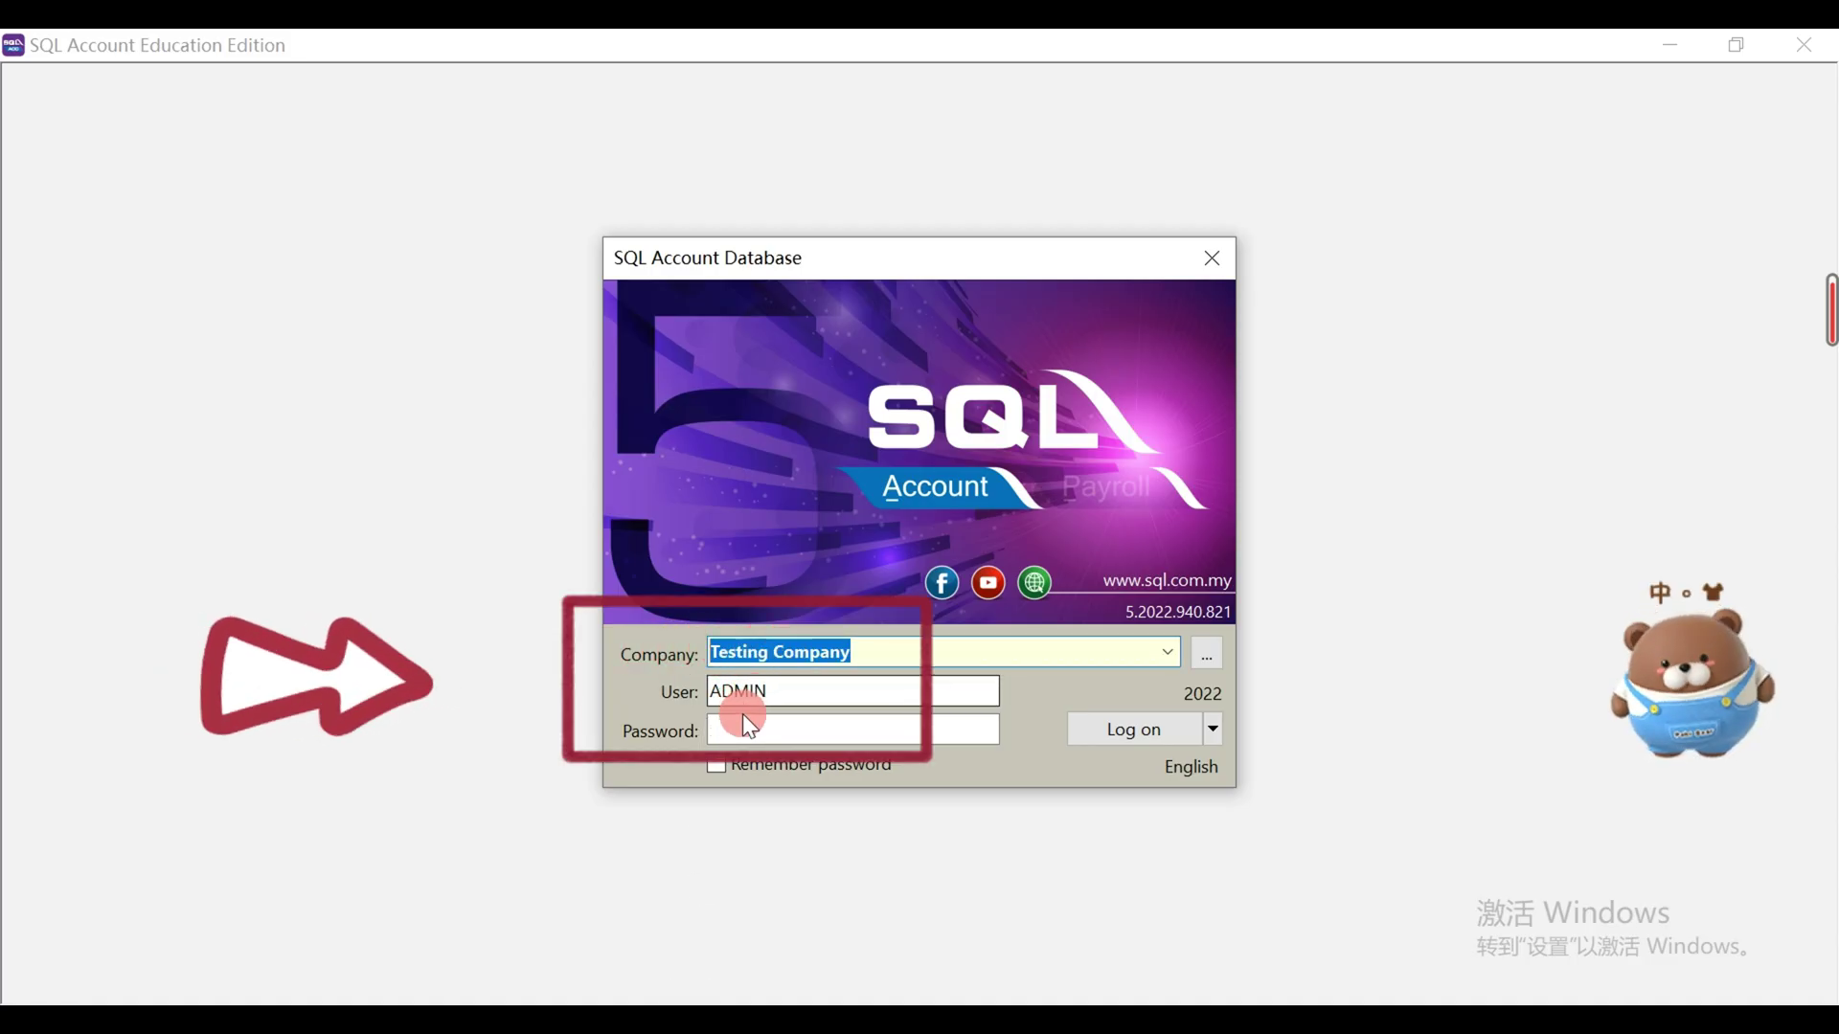
{"action": "left_click", "coordinate": [862, 660]}
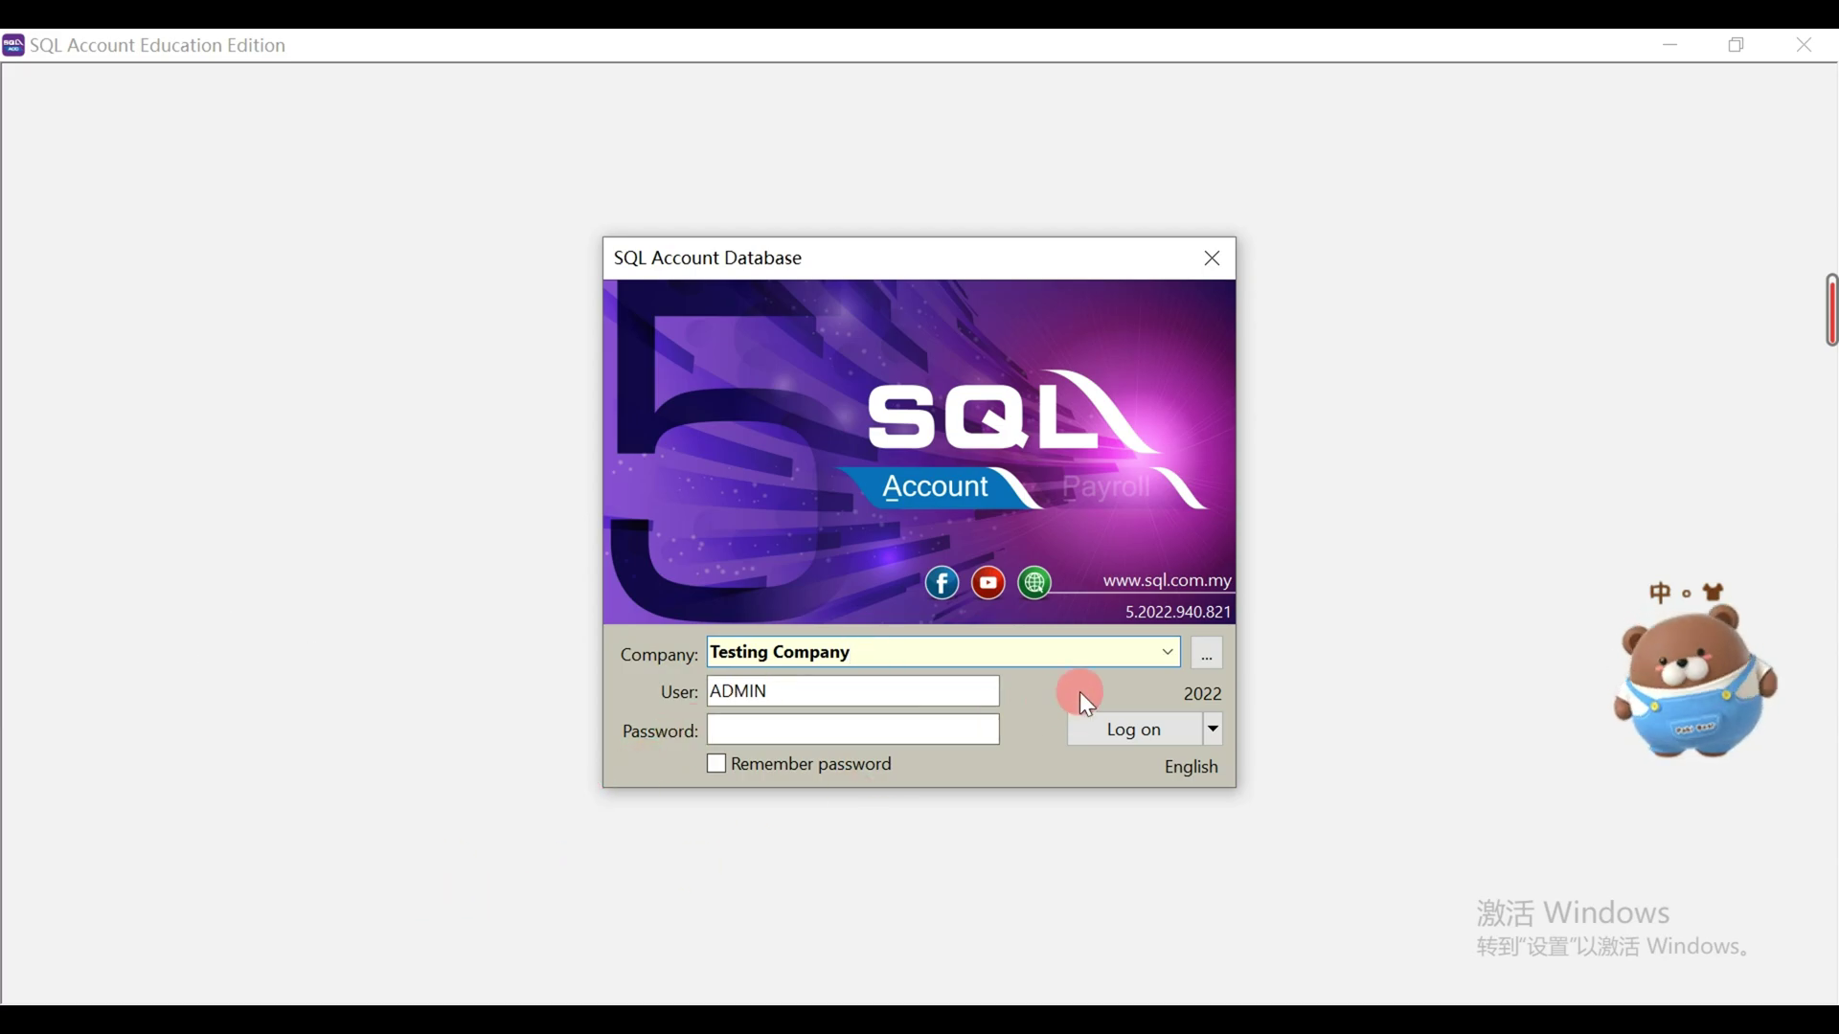
{"action": "mouse_move", "coordinate": [311, 996]}
{"action": "left_click", "coordinate": [246, 890]}
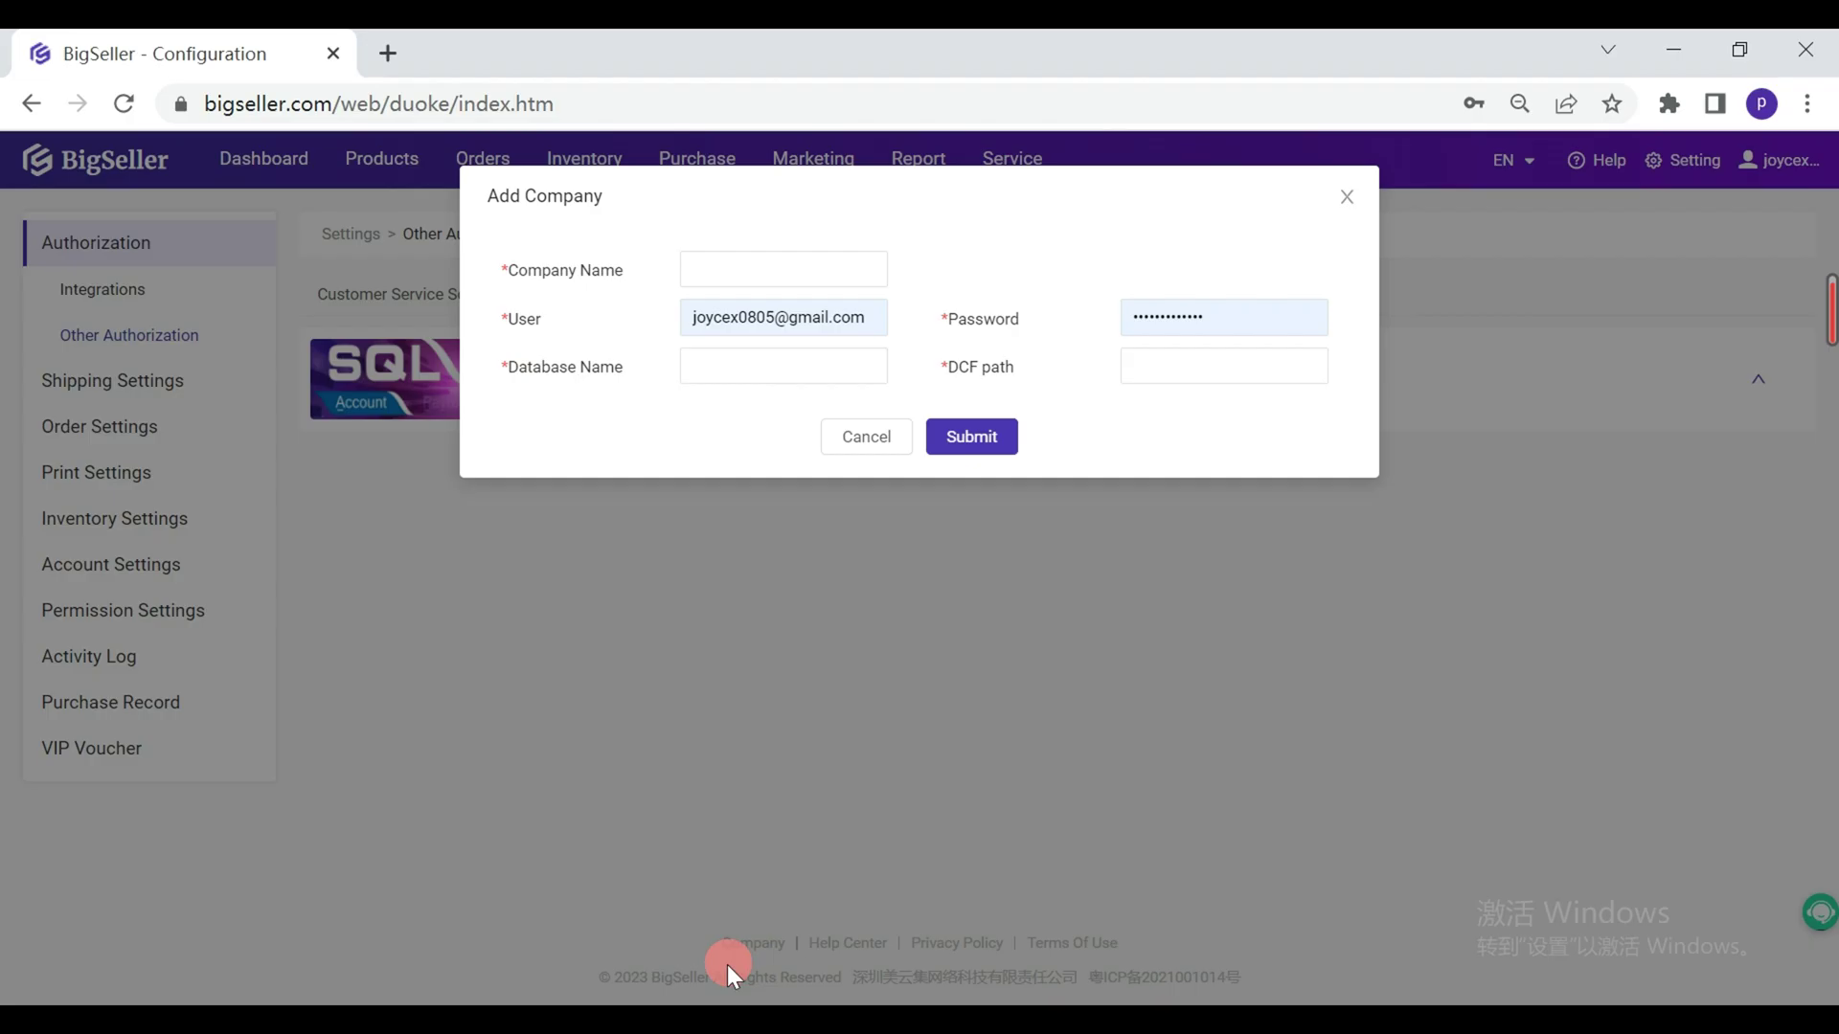
{"action": "key", "text": "alt+Tab"}
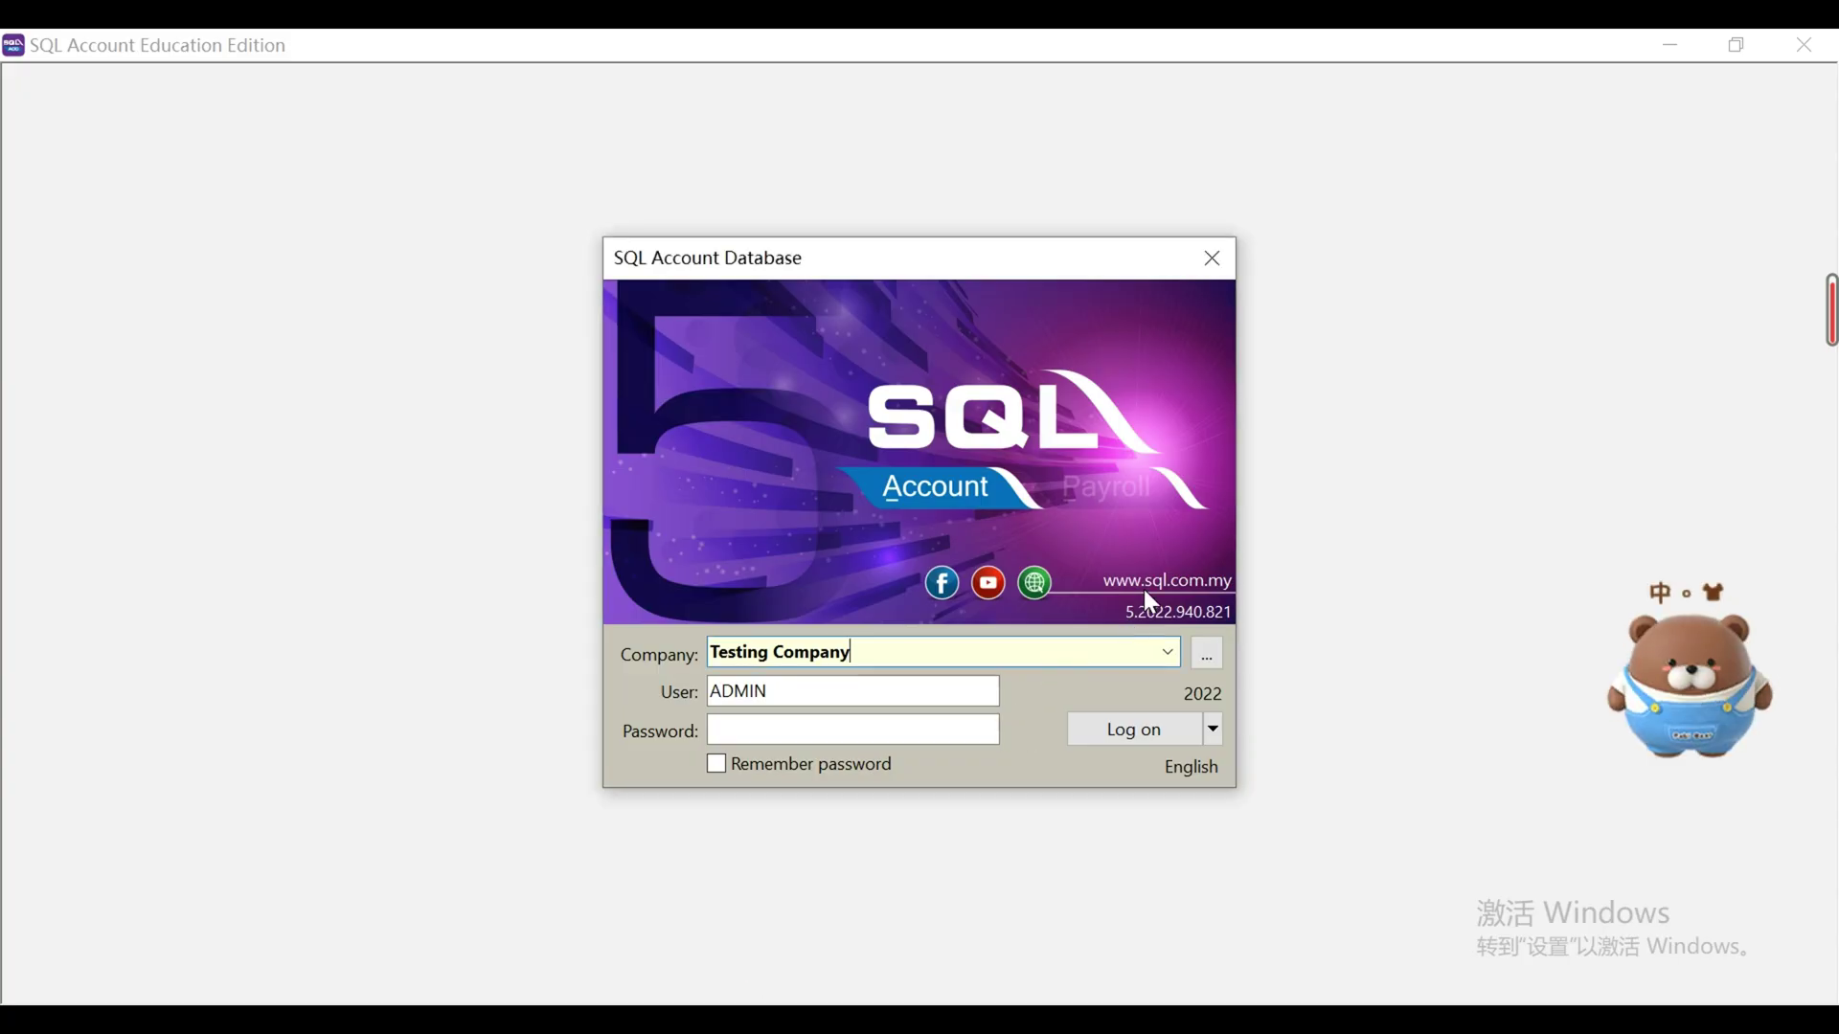
{"action": "left_click", "coordinate": [1201, 654]}
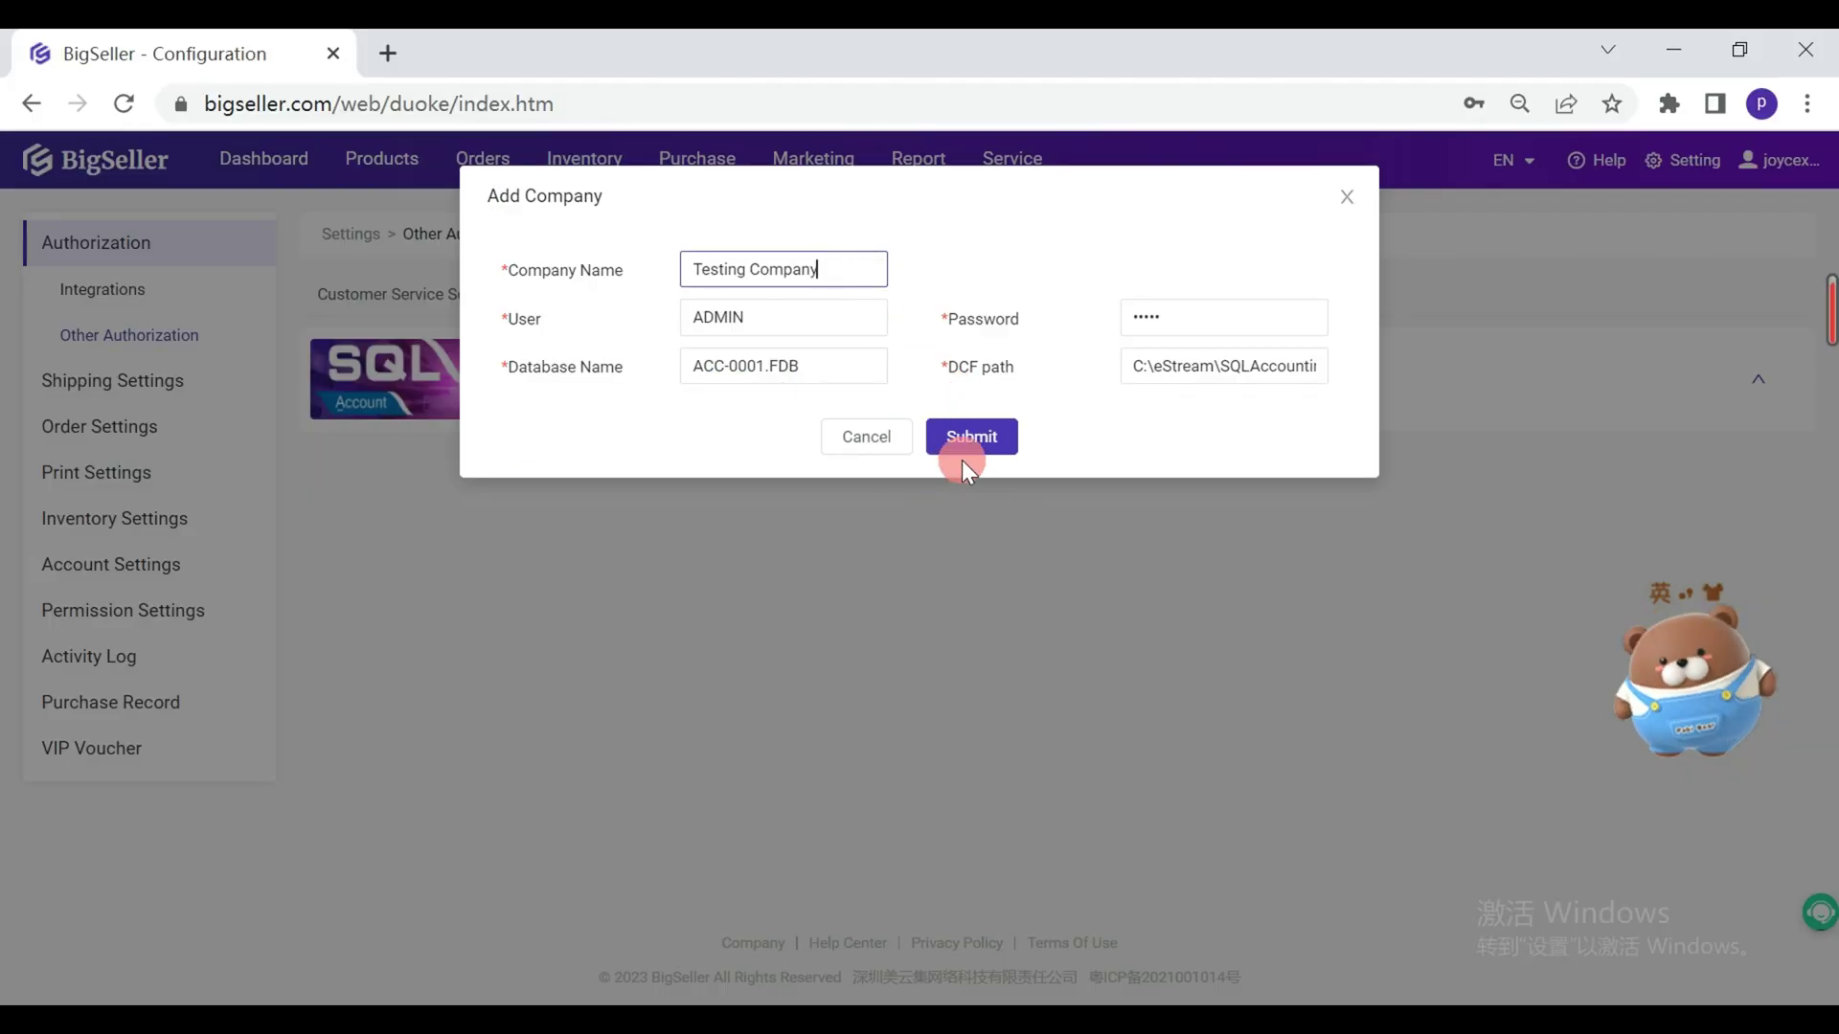
{"action": "left_click", "coordinate": [961, 442]}
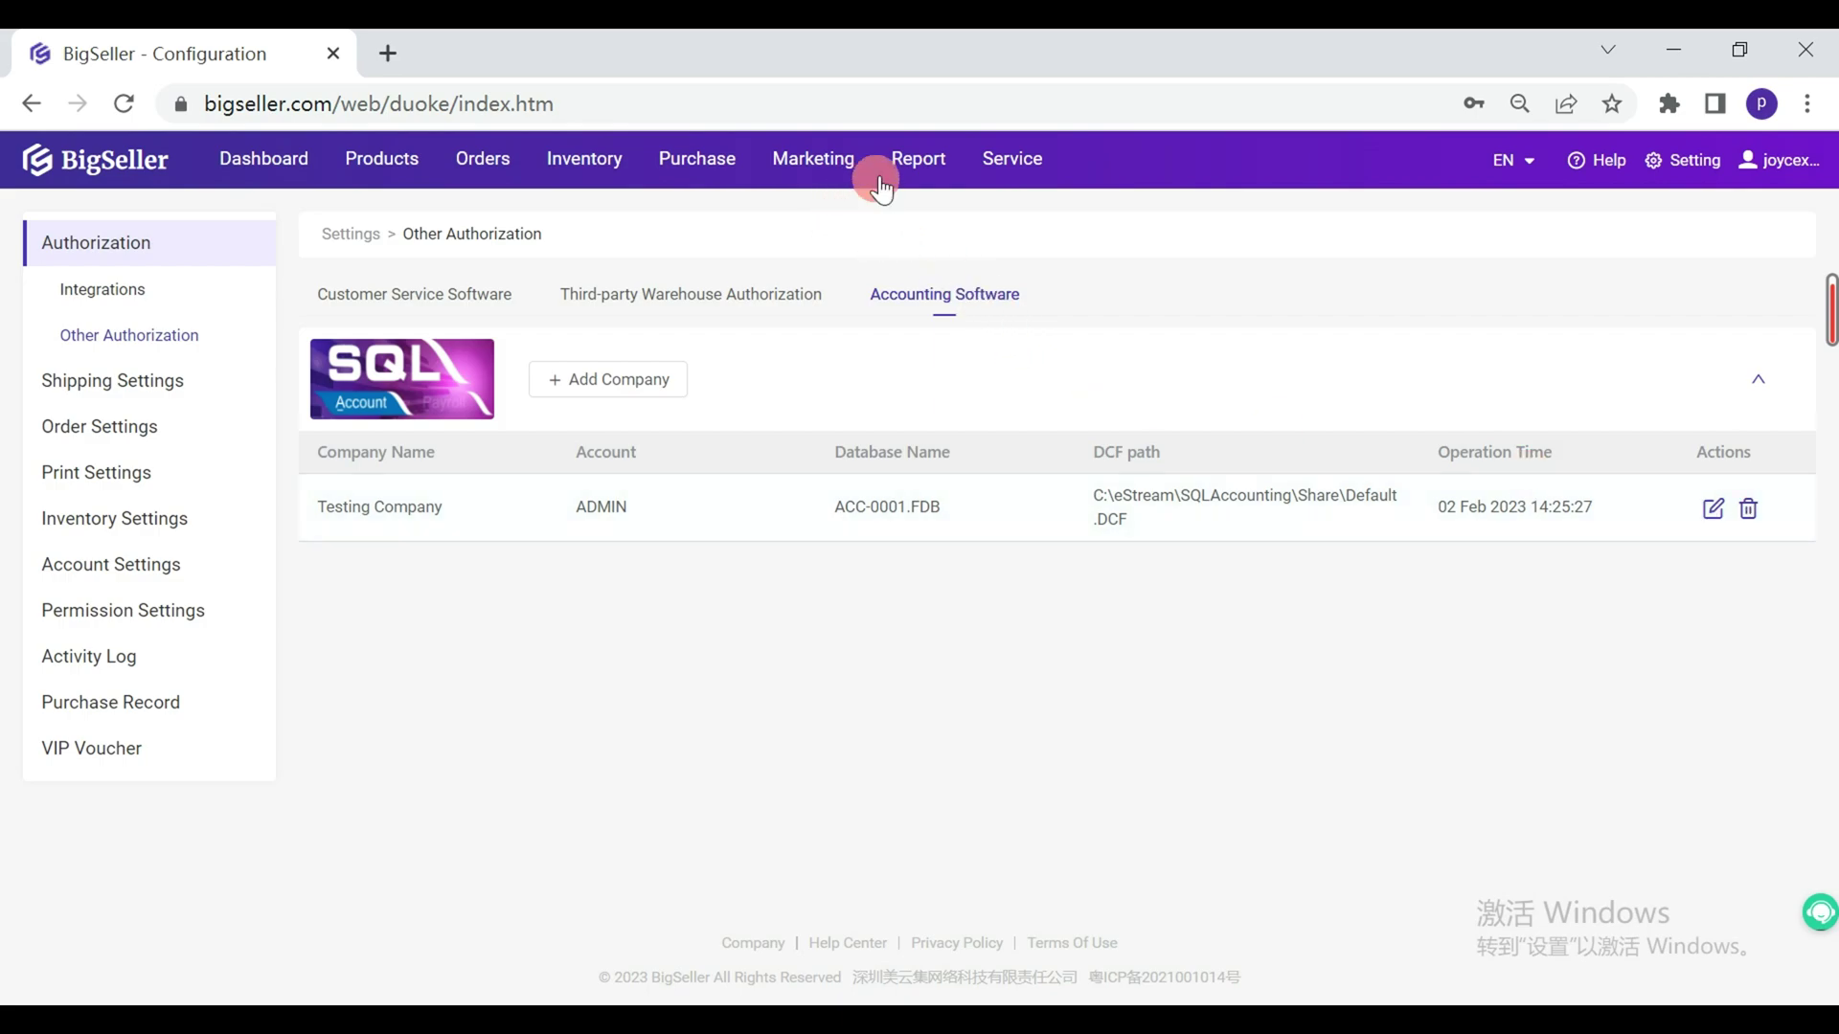
Step: Open the SQL Account sales invoice page under Report > Accounting Data Push
{"action": "mouse_move", "coordinate": [918, 191]}
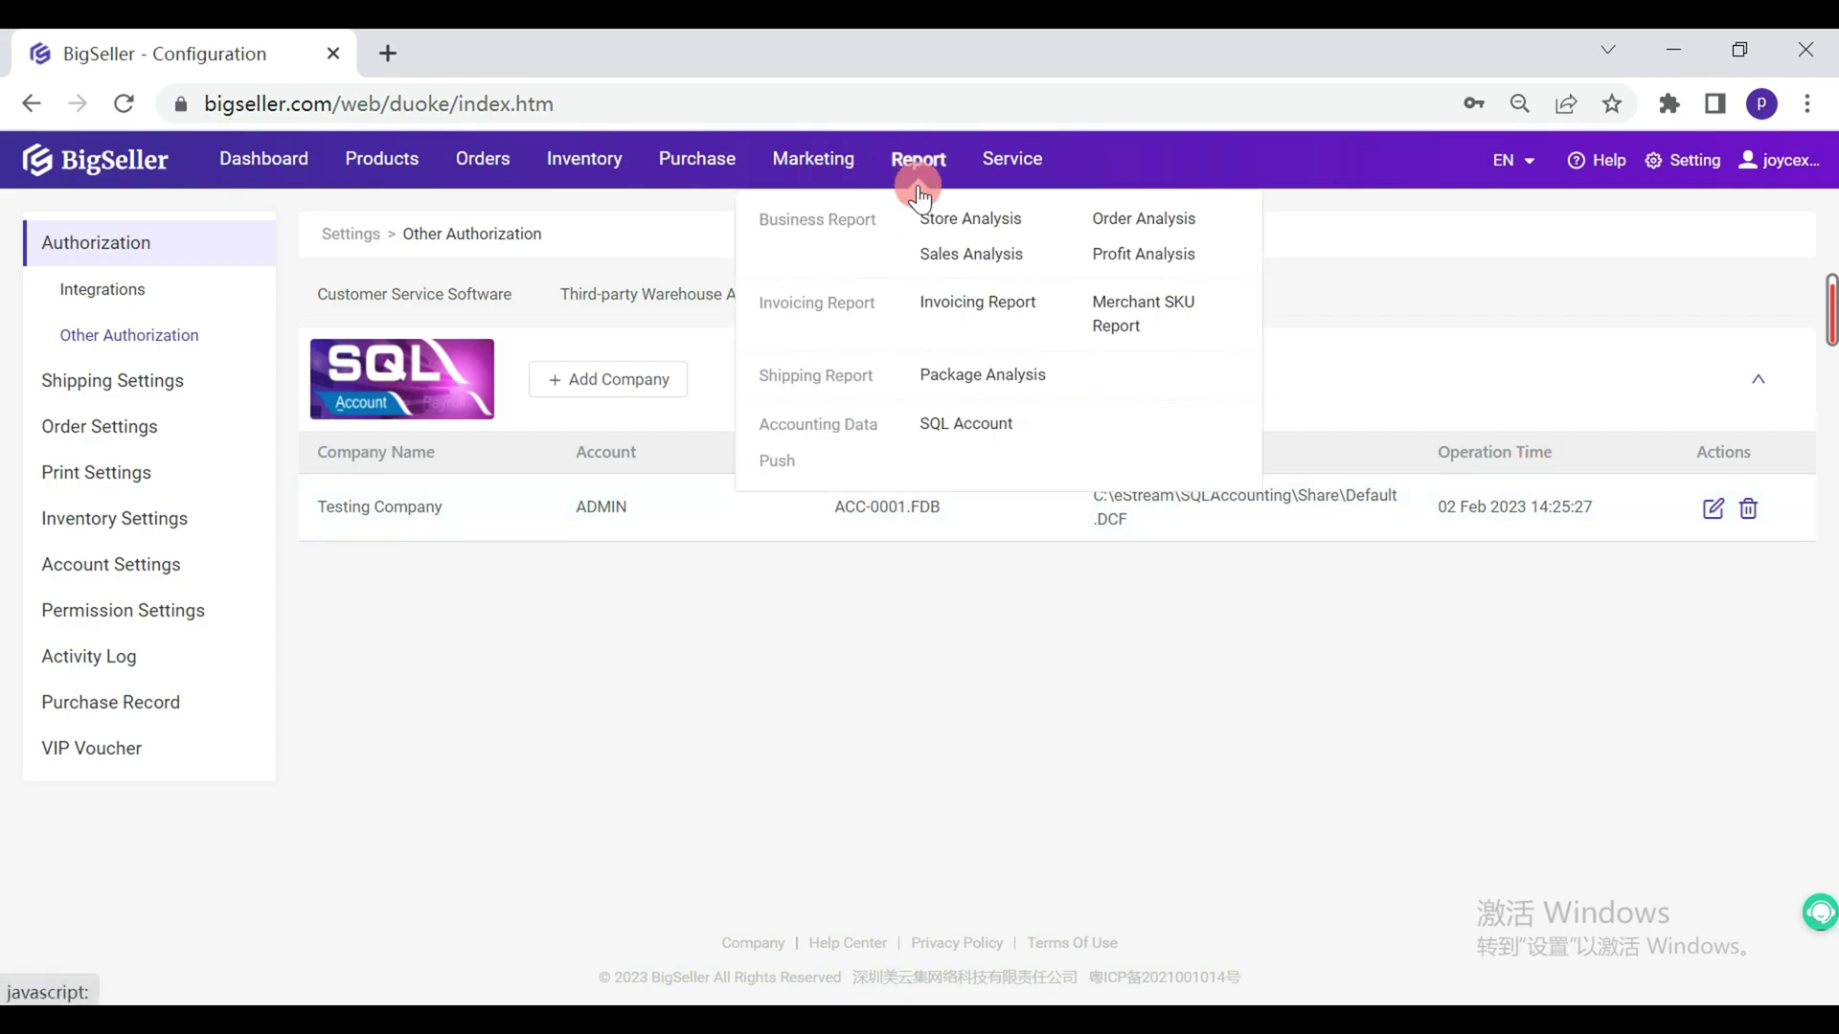
{"action": "left_click", "coordinate": [970, 423]}
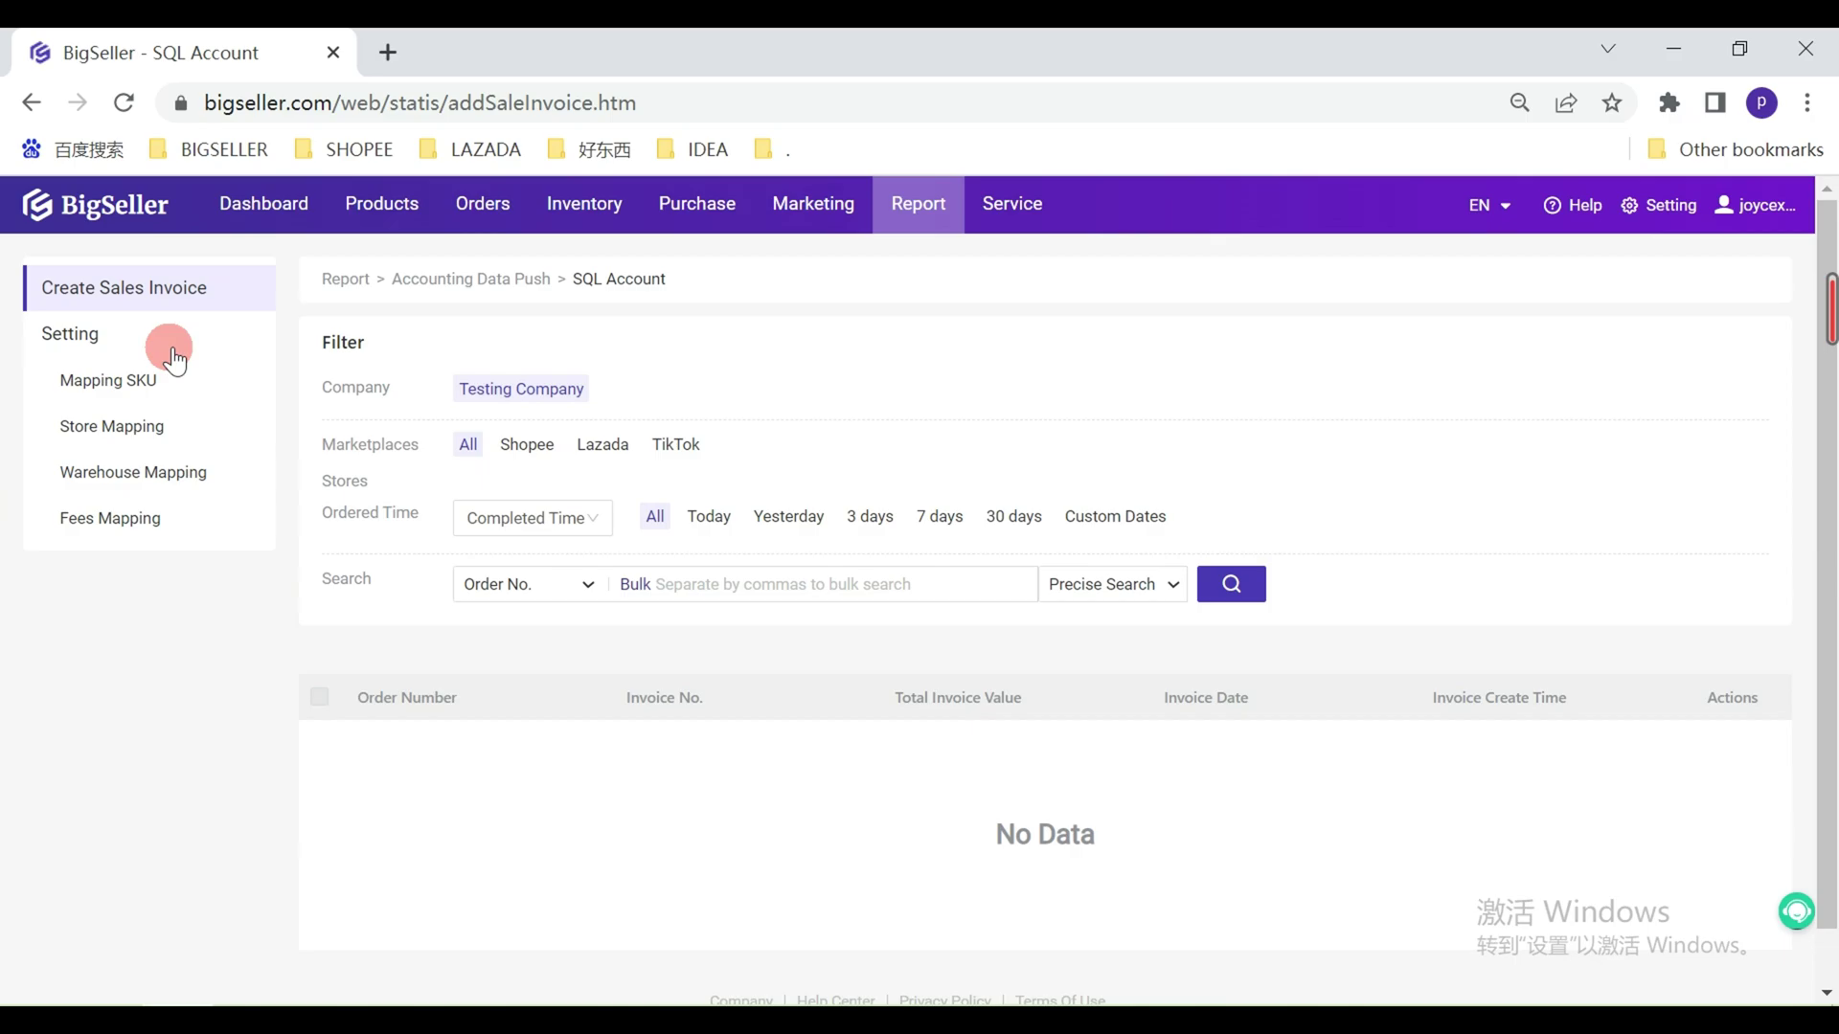
Step: Try mapping SKU AA051, then download the BigSeller Finance Plugin installer when prompted
{"action": "left_click", "coordinate": [108, 382]}
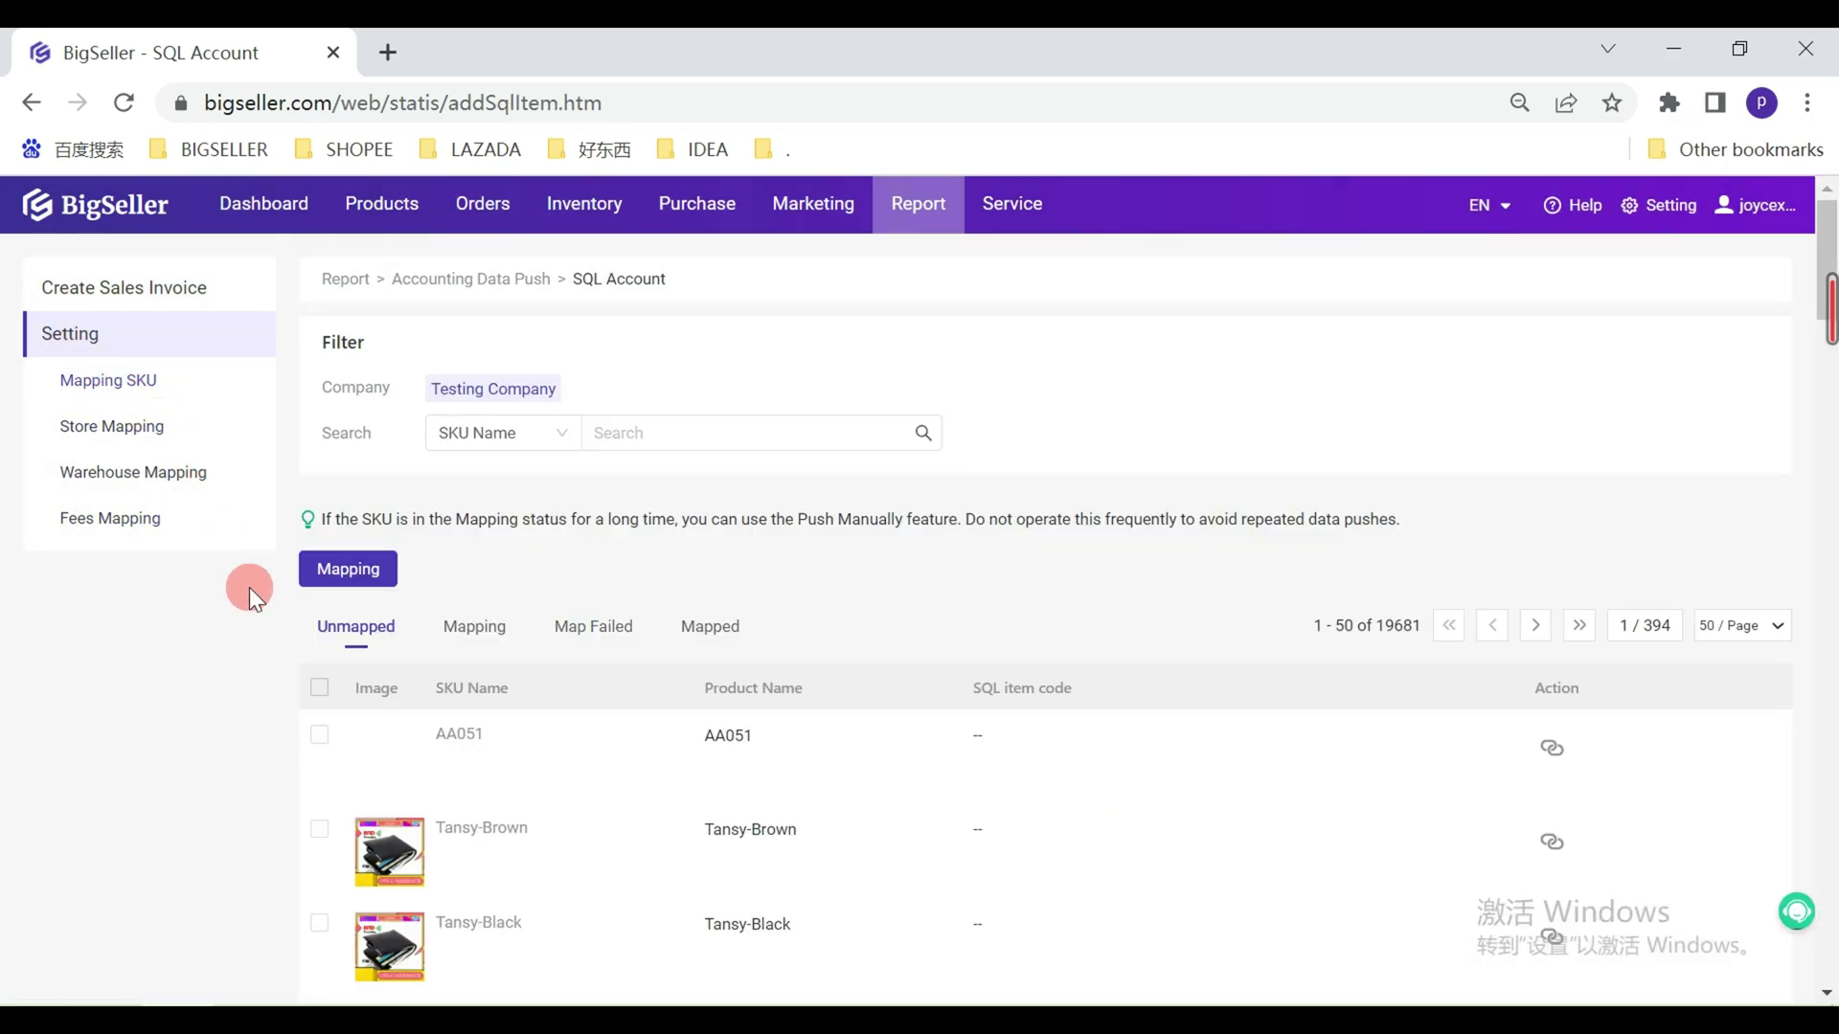
{"action": "left_click", "coordinate": [317, 739]}
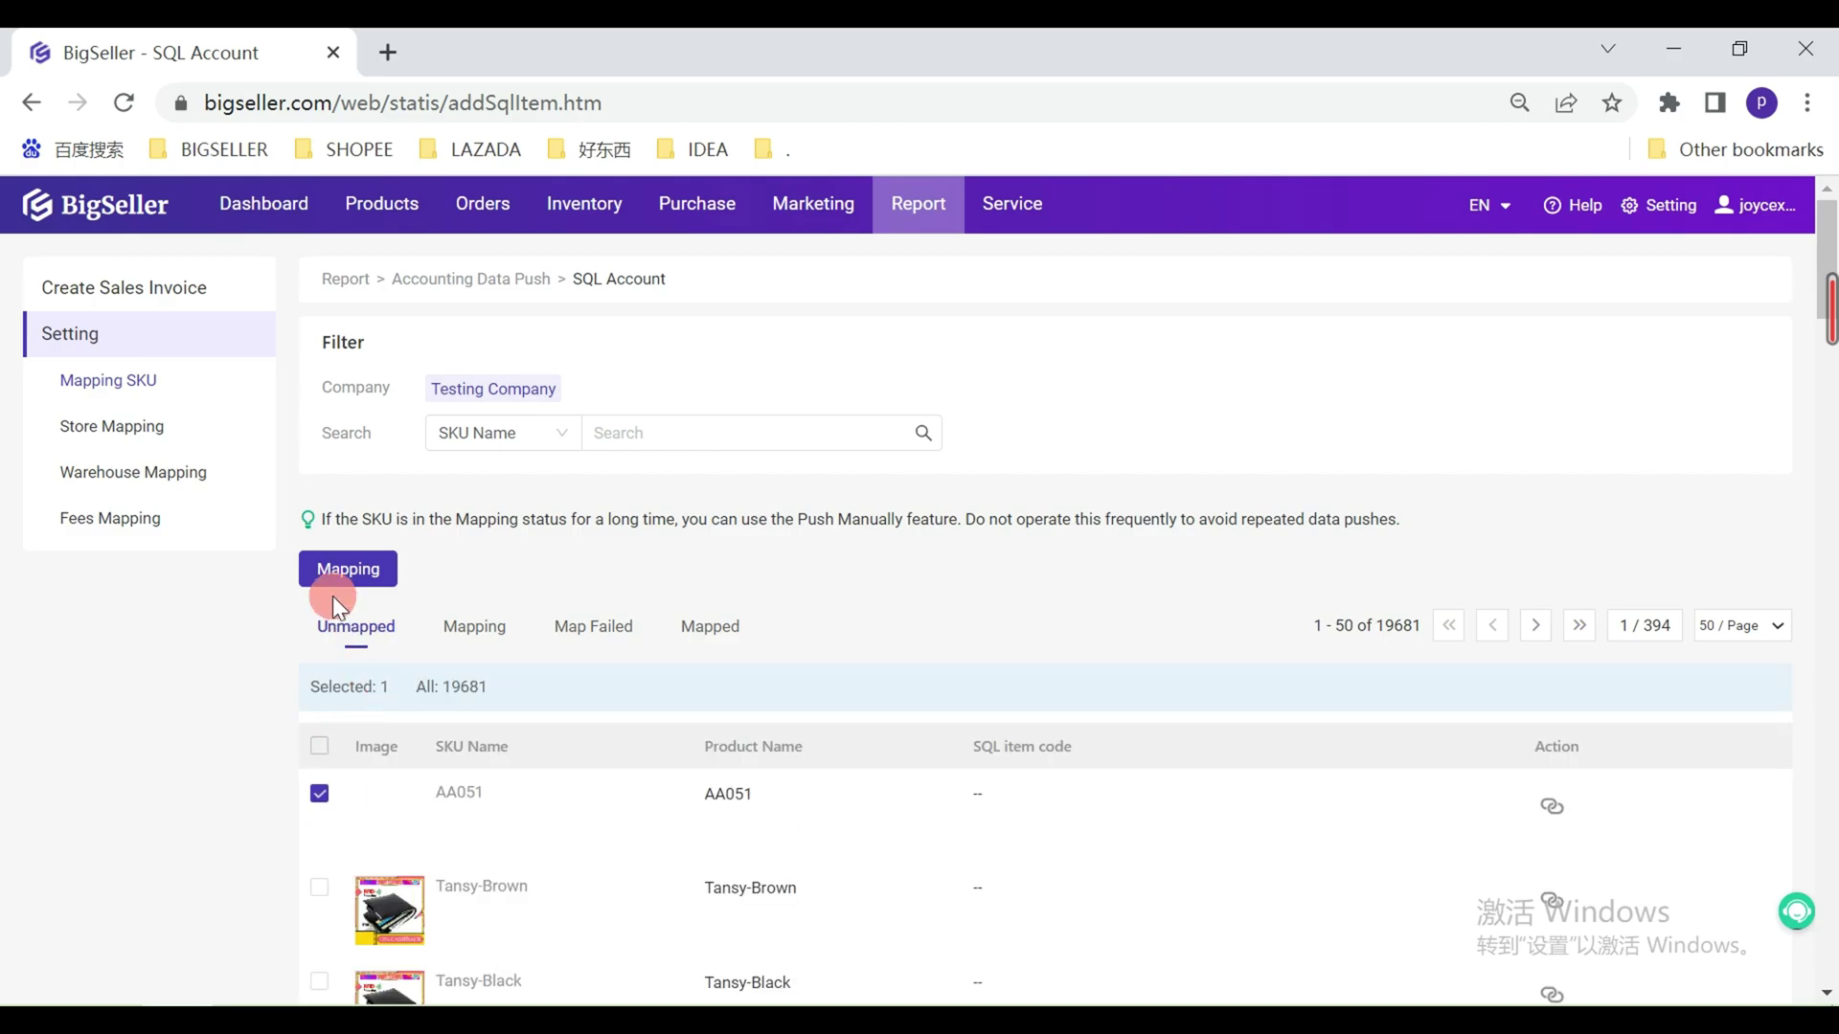
{"action": "left_click", "coordinate": [335, 571]}
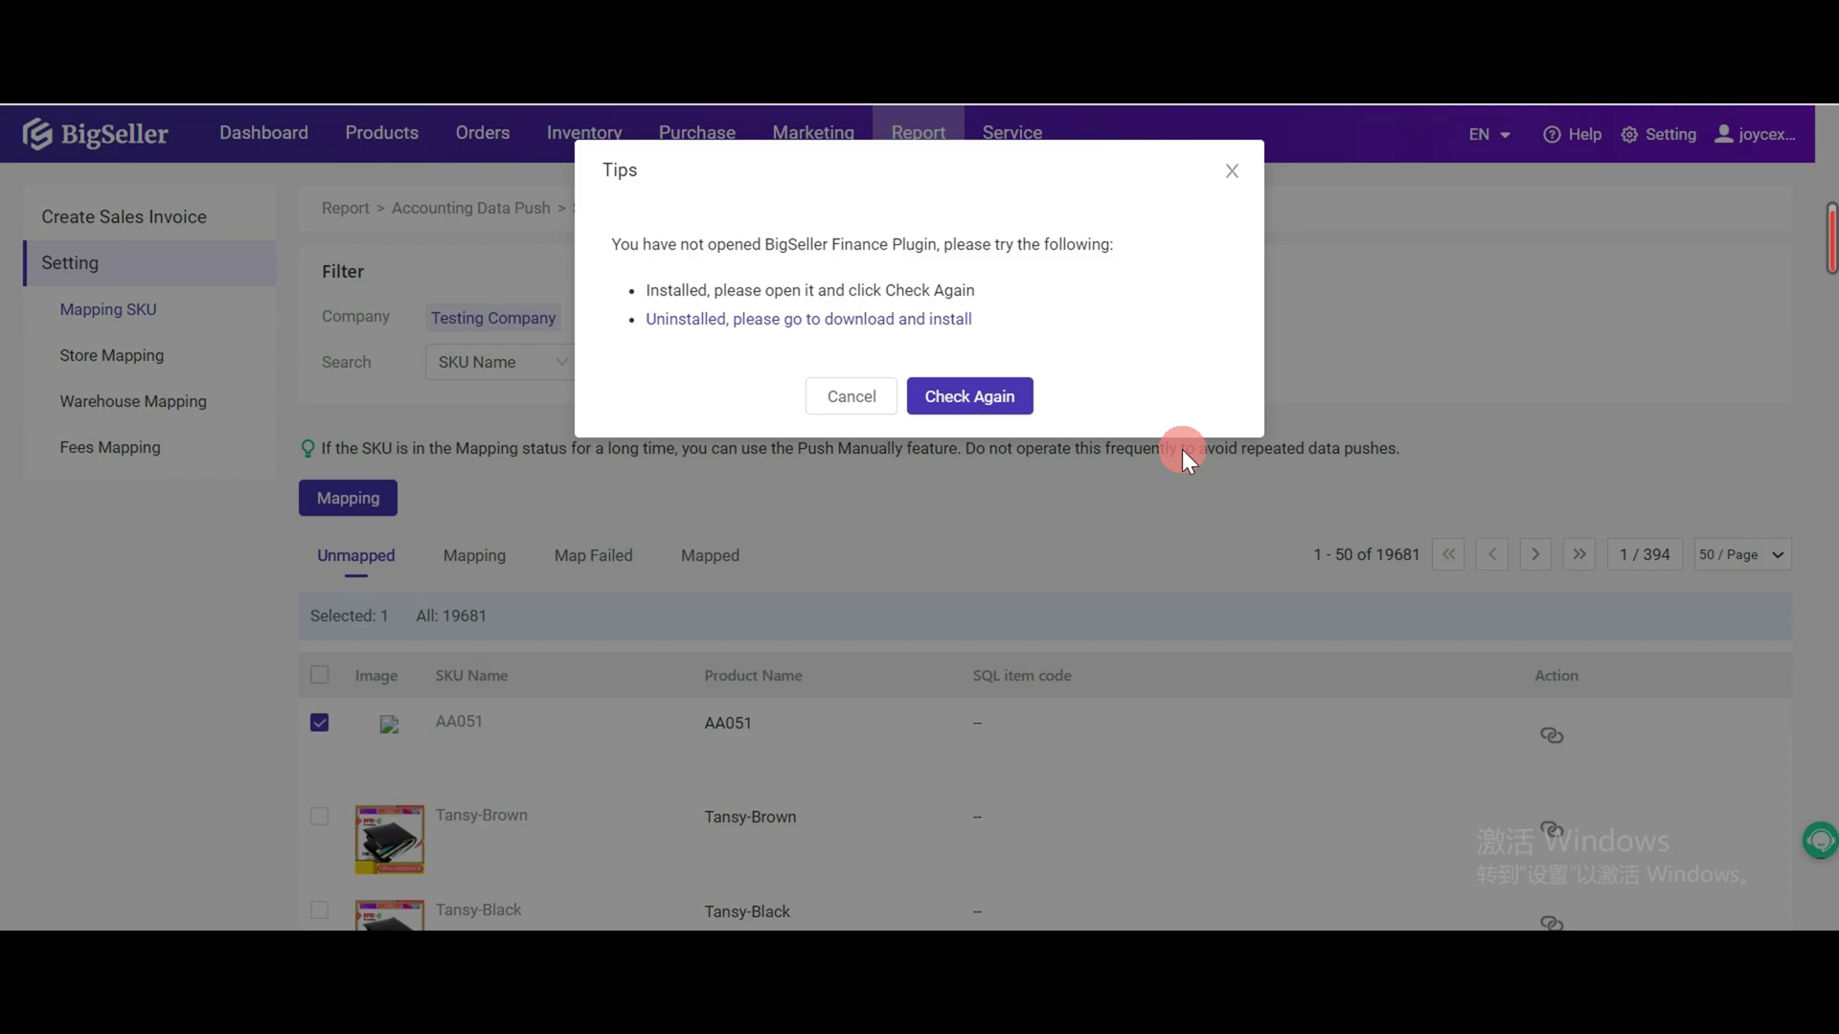
{"action": "left_click", "coordinate": [767, 320]}
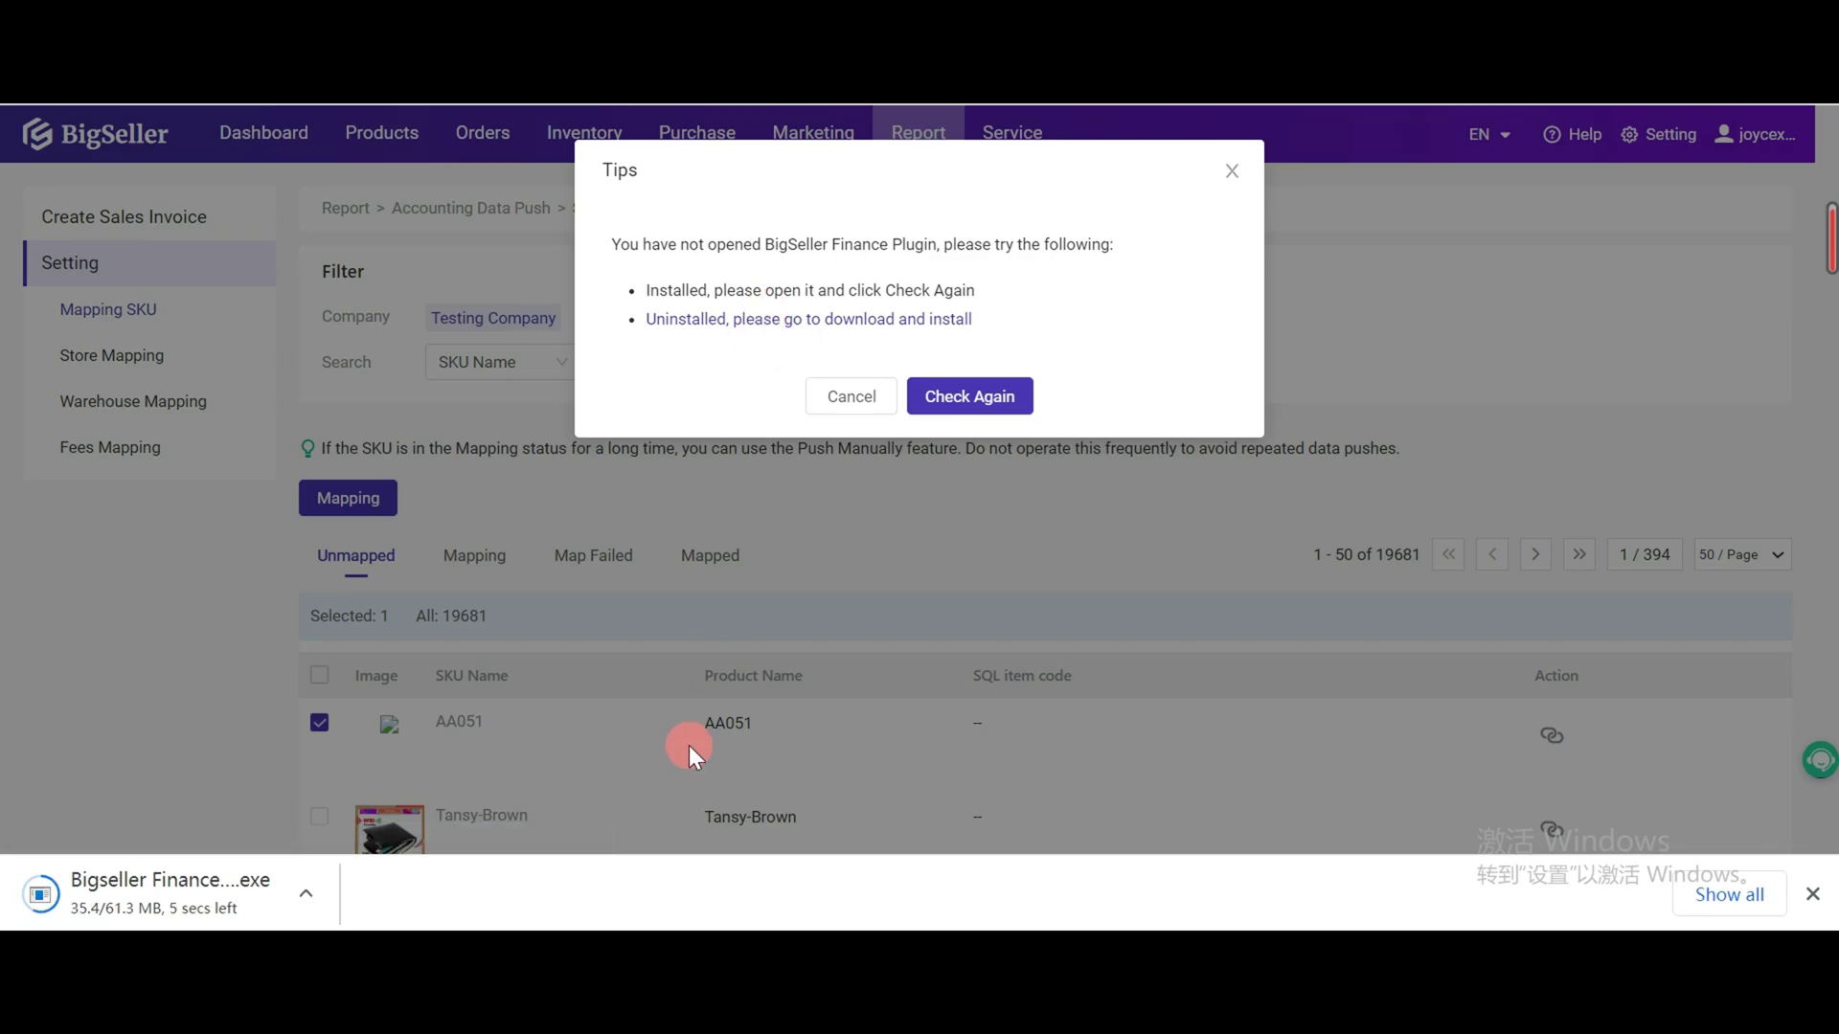
Step: Install BigSeller Finance Plugin for all users into D:\BigSeller Finance Plugin
{"action": "left_click", "coordinate": [207, 885]}
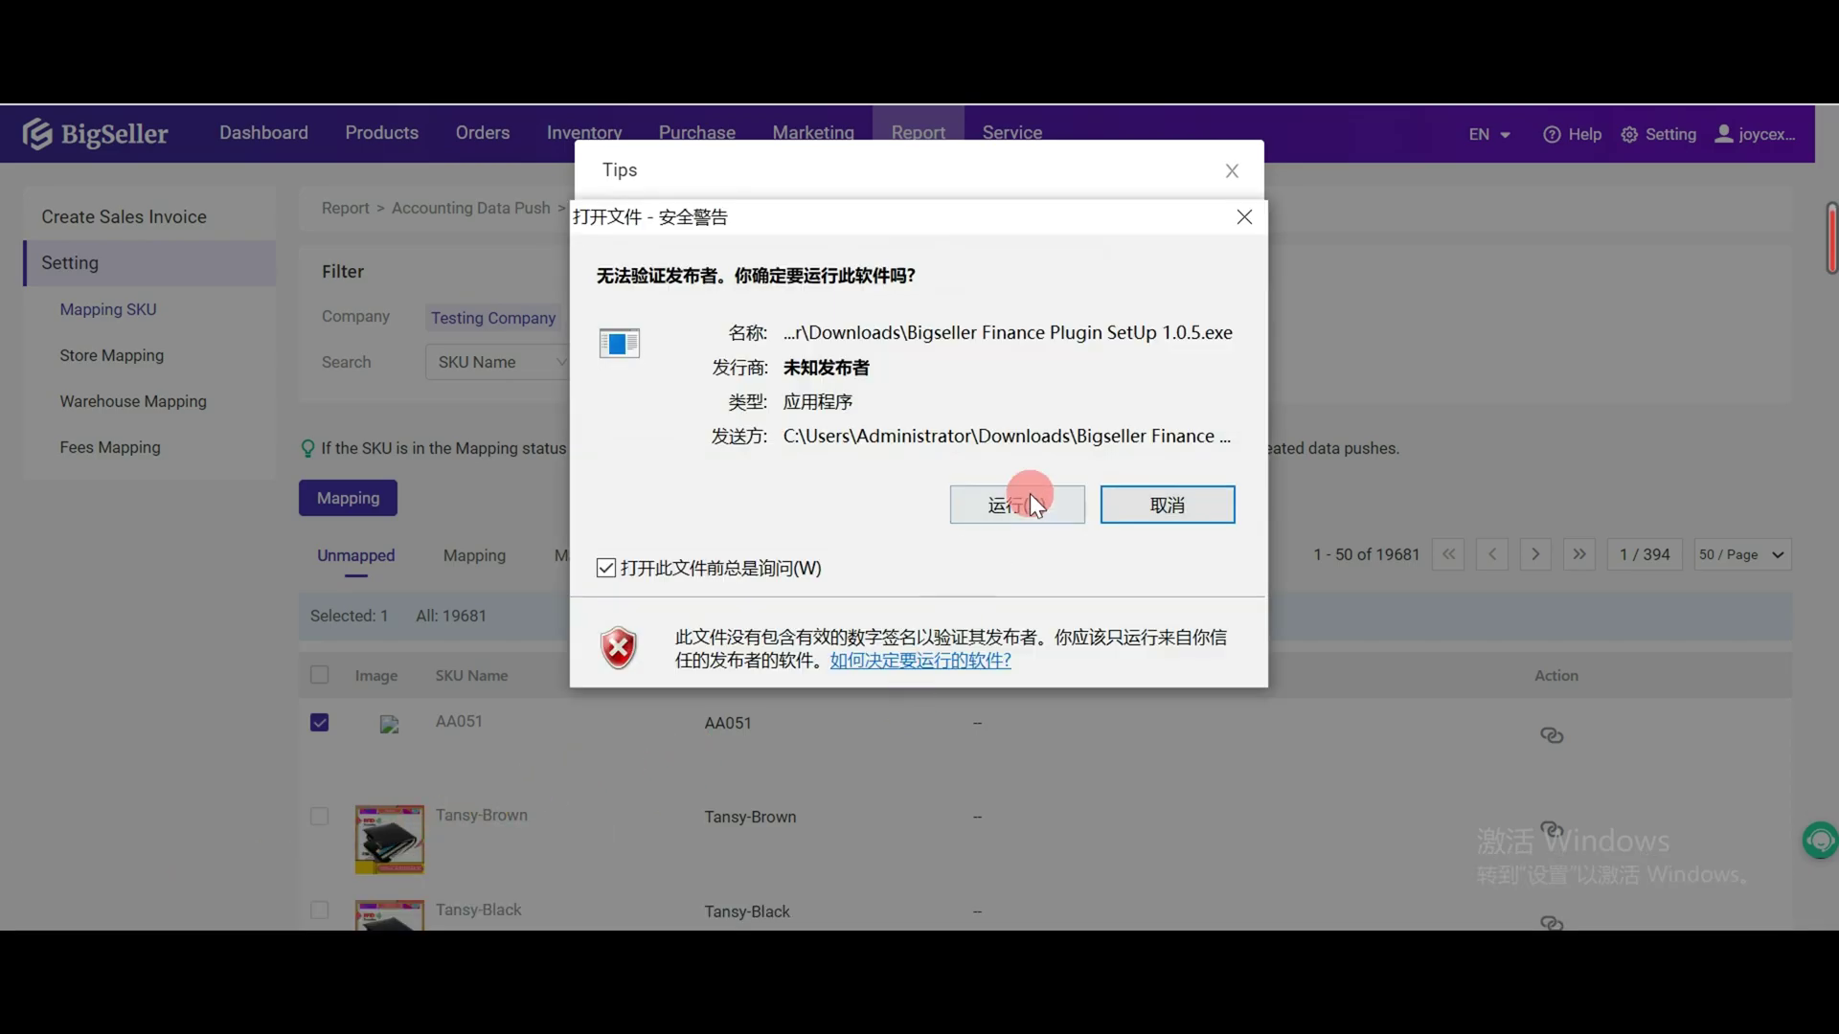
{"action": "left_click", "coordinate": [1030, 492]}
{"action": "left_click", "coordinate": [978, 427]}
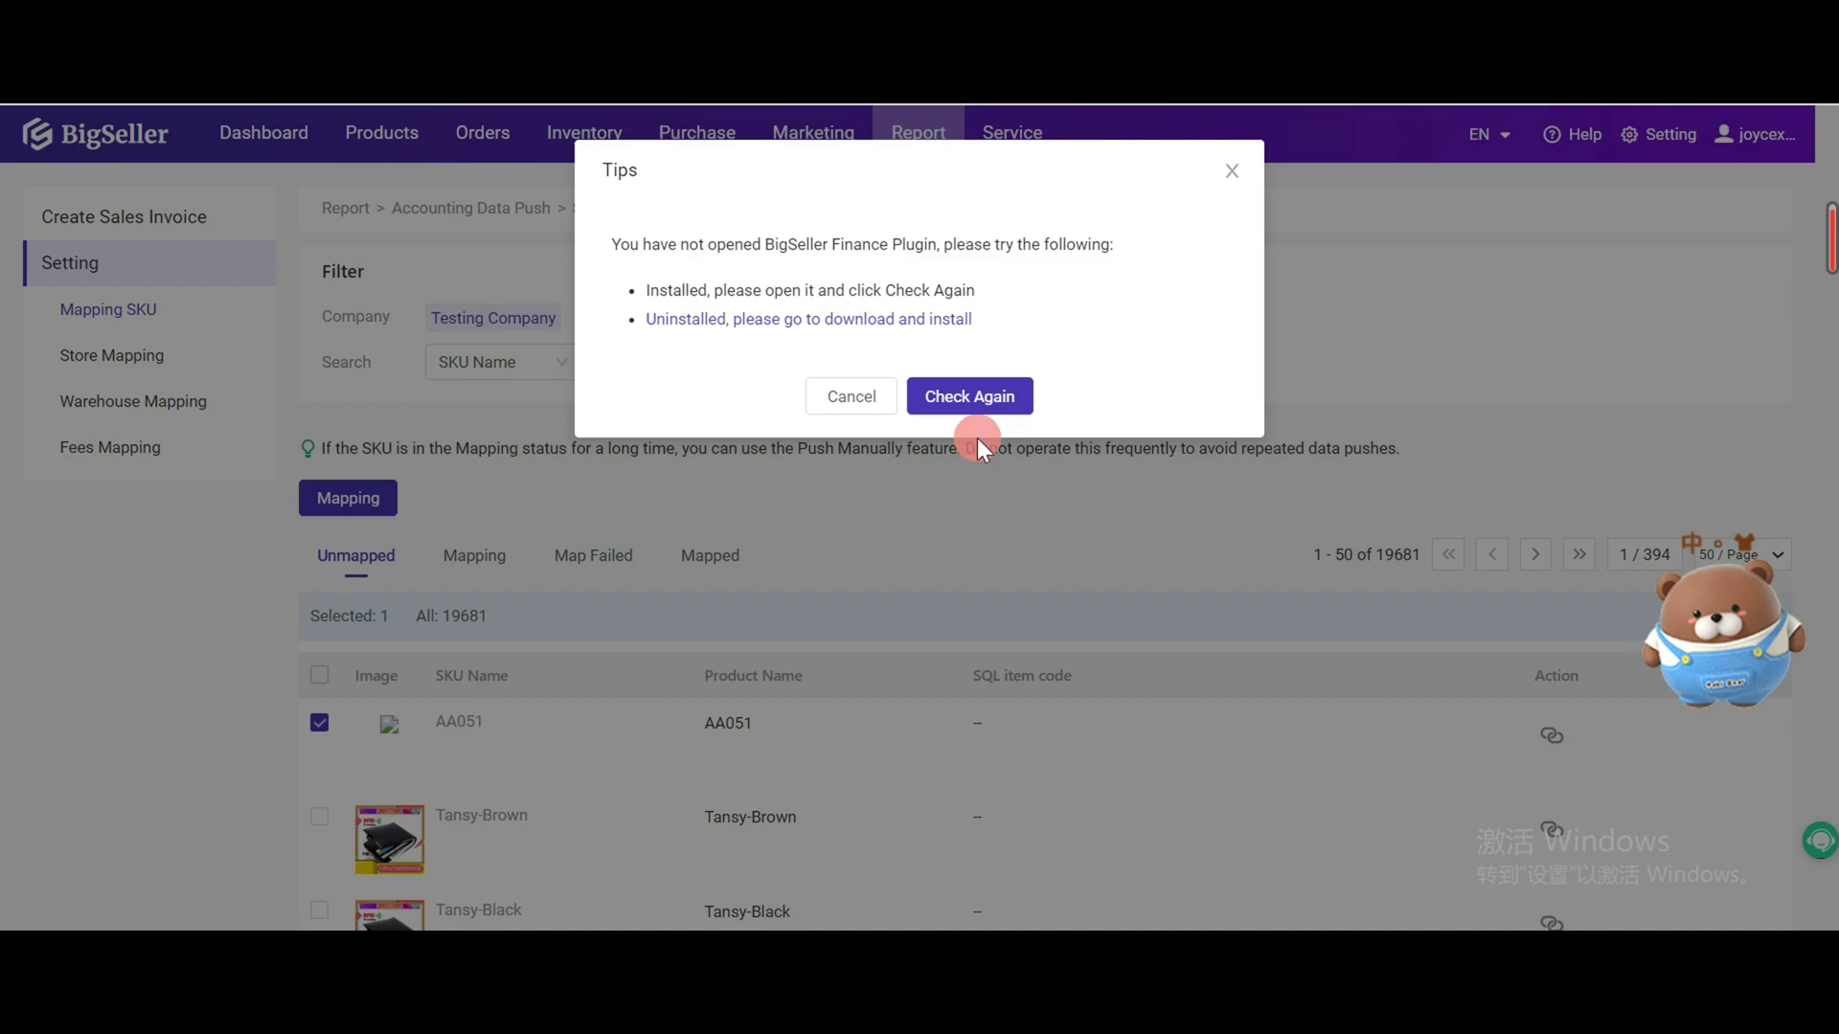
{"action": "left_click", "coordinate": [1226, 356]}
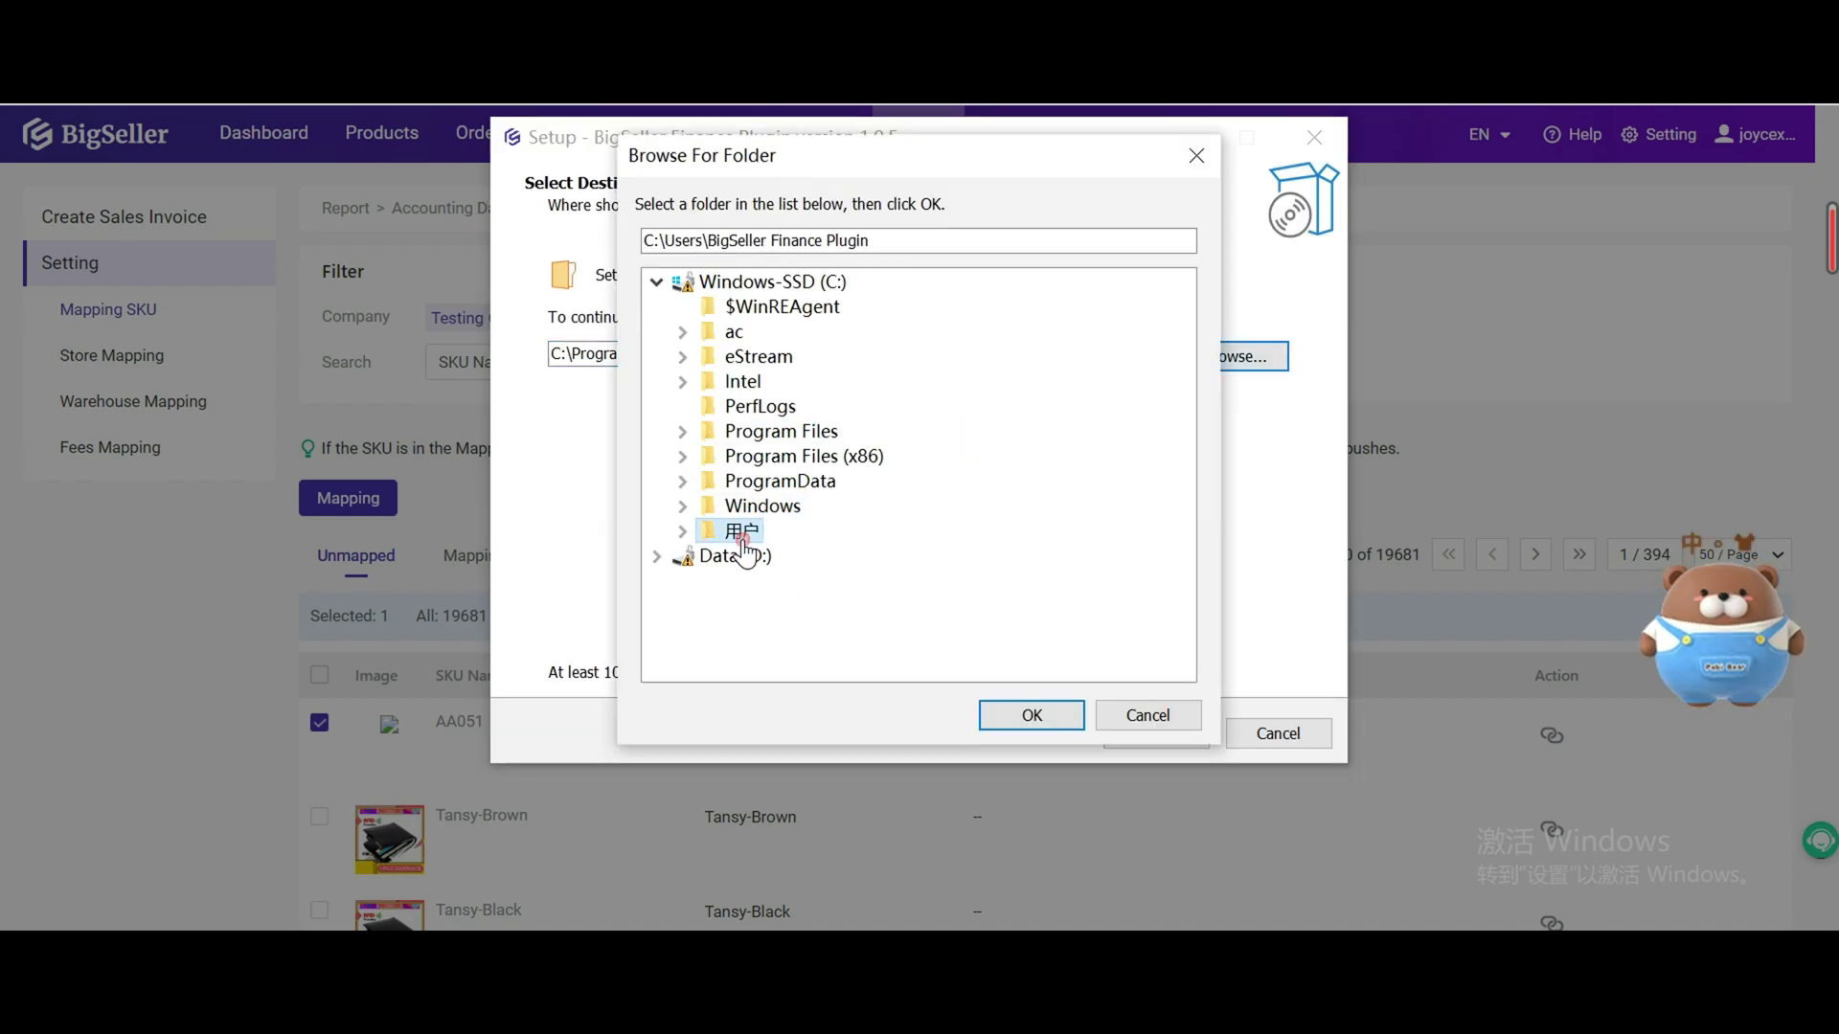
{"action": "left_click", "coordinate": [728, 550]}
{"action": "left_click", "coordinate": [1030, 714]}
{"action": "left_click", "coordinate": [1134, 728]}
{"action": "left_click", "coordinate": [1145, 734]}
{"action": "left_click", "coordinate": [1178, 734]}
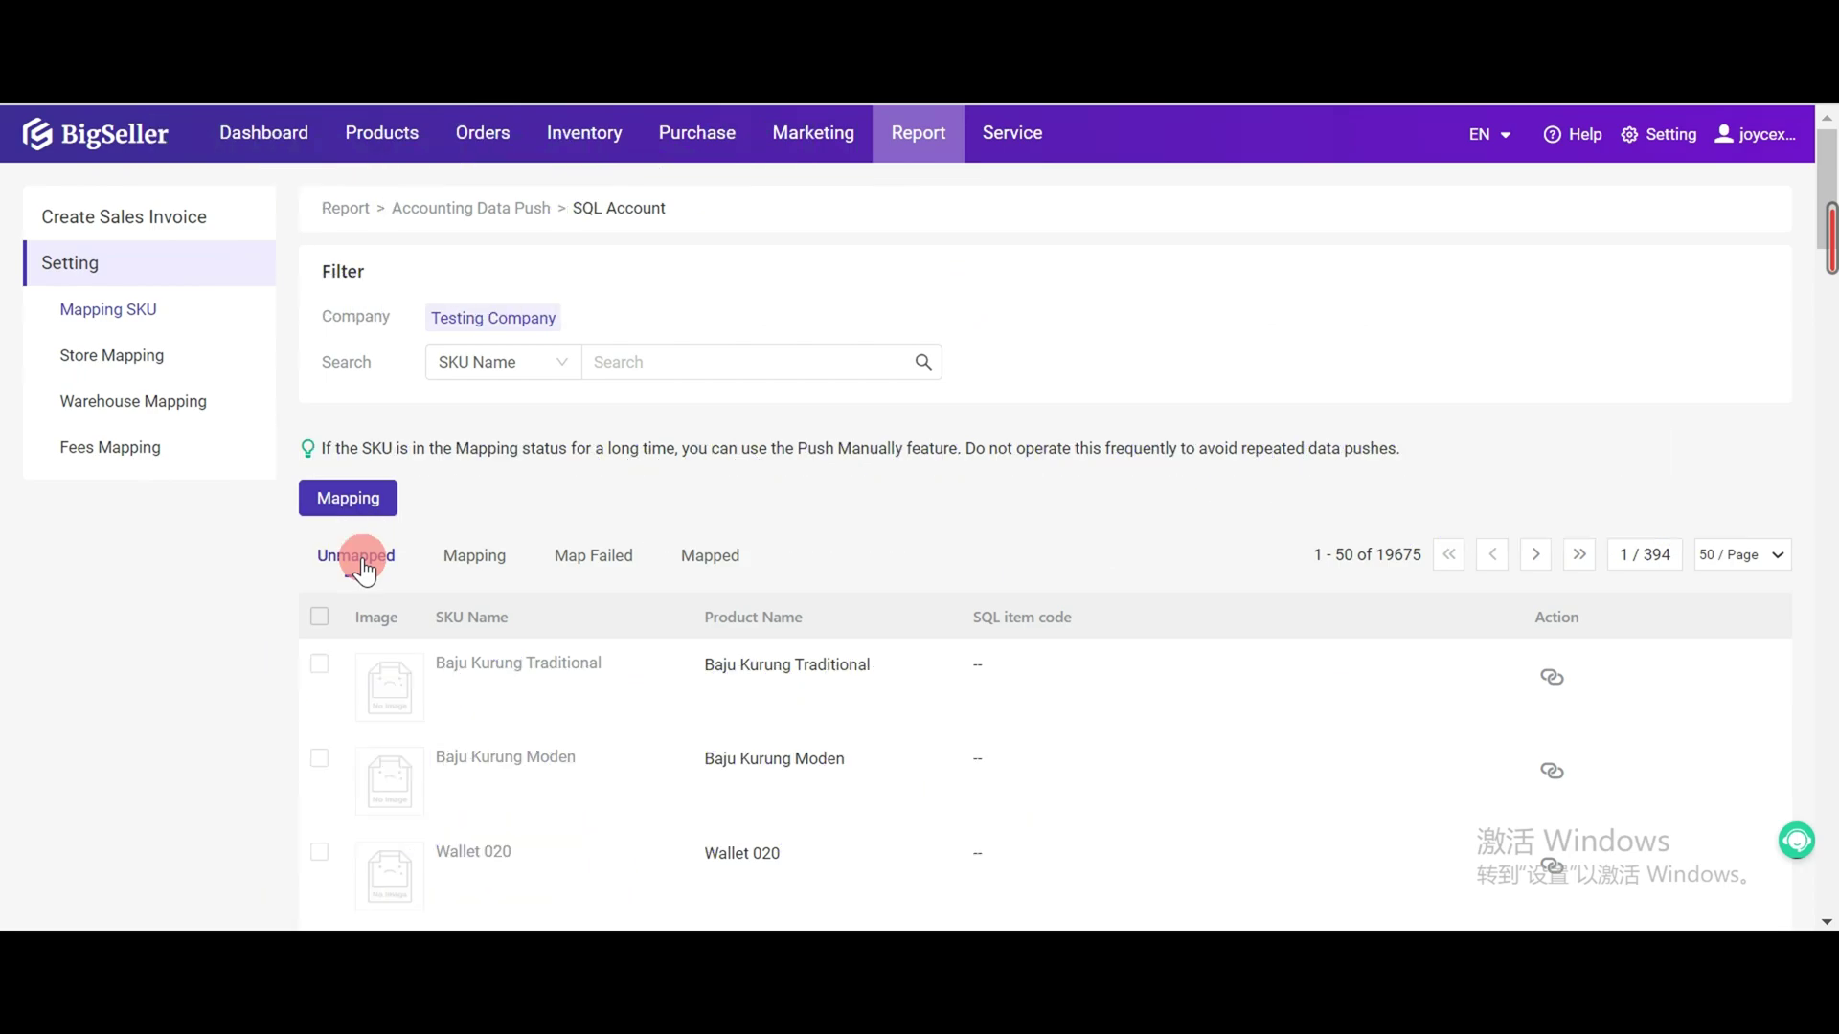
Step: Map SKUs Baju Kurung Traditional, Baju Kurung Moden, test111 and Test0111-1-Blue to SQL Account items
{"action": "left_click", "coordinate": [324, 648]}
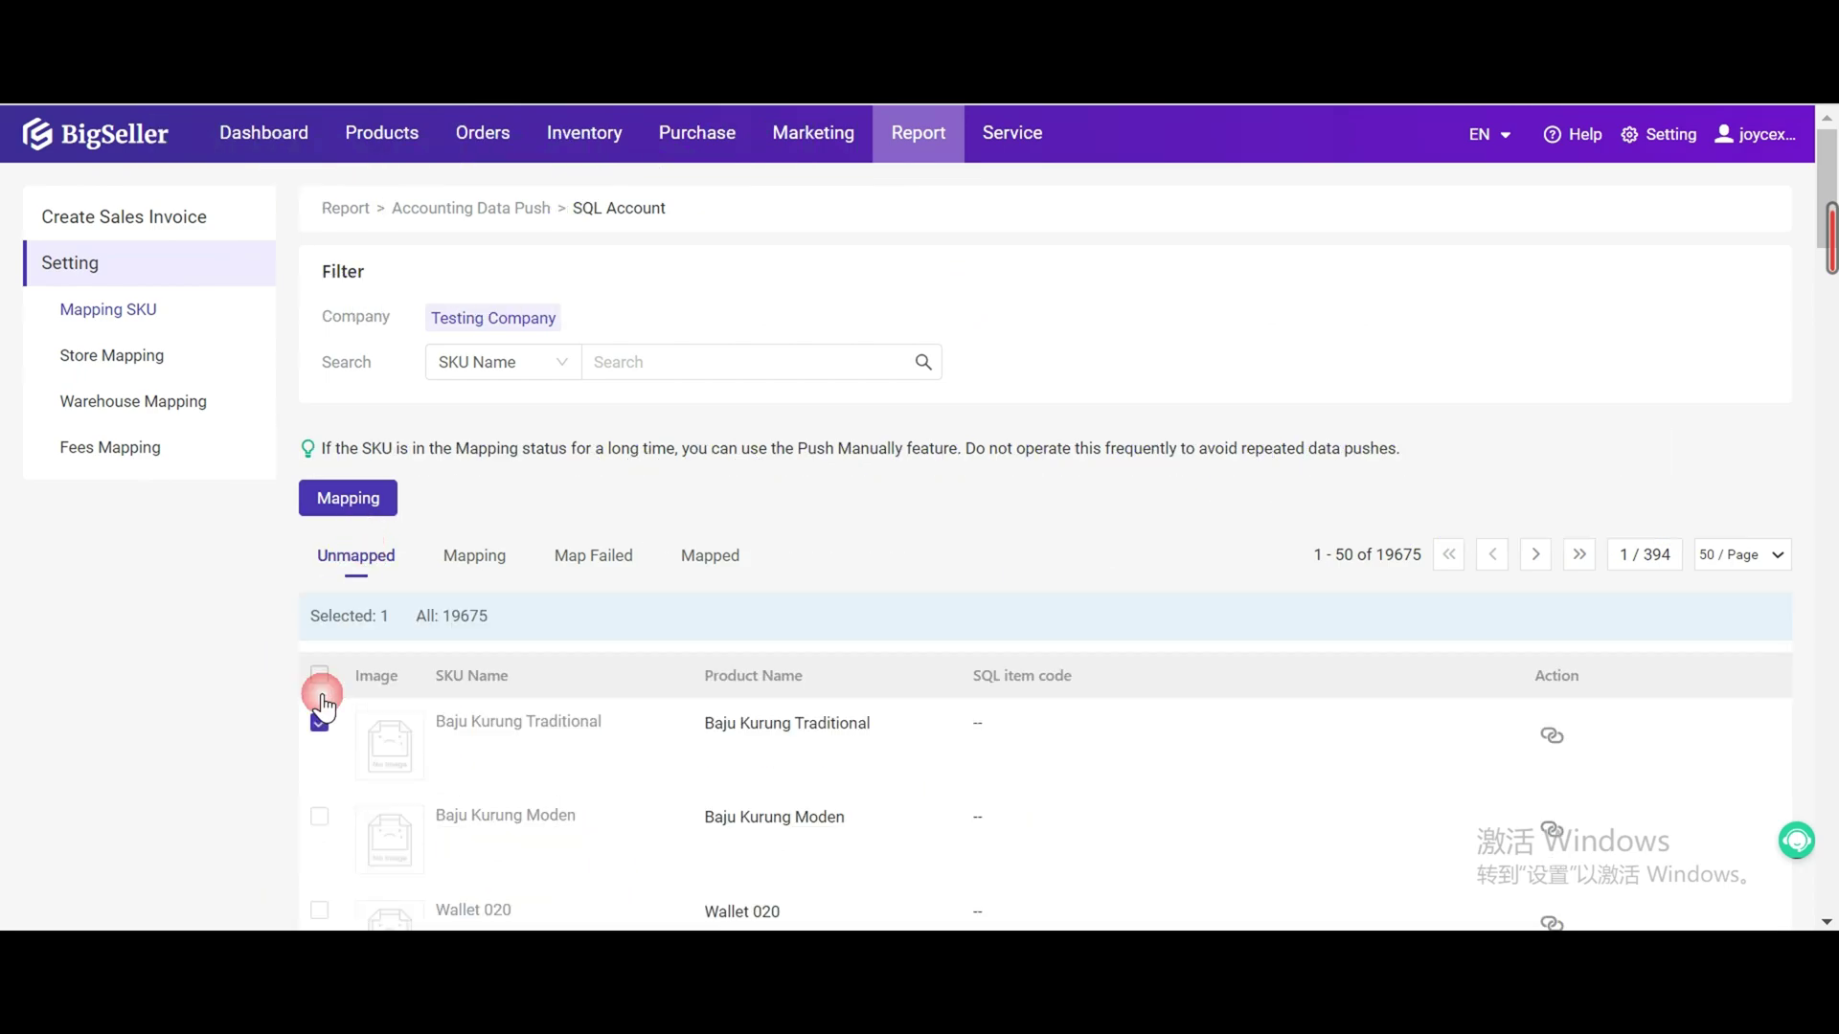
{"action": "left_click", "coordinate": [330, 800]}
{"action": "scroll", "coordinate": [491, 739], "scroll_direction": "down", "scroll_amount": 4}
{"action": "left_click", "coordinate": [314, 574]}
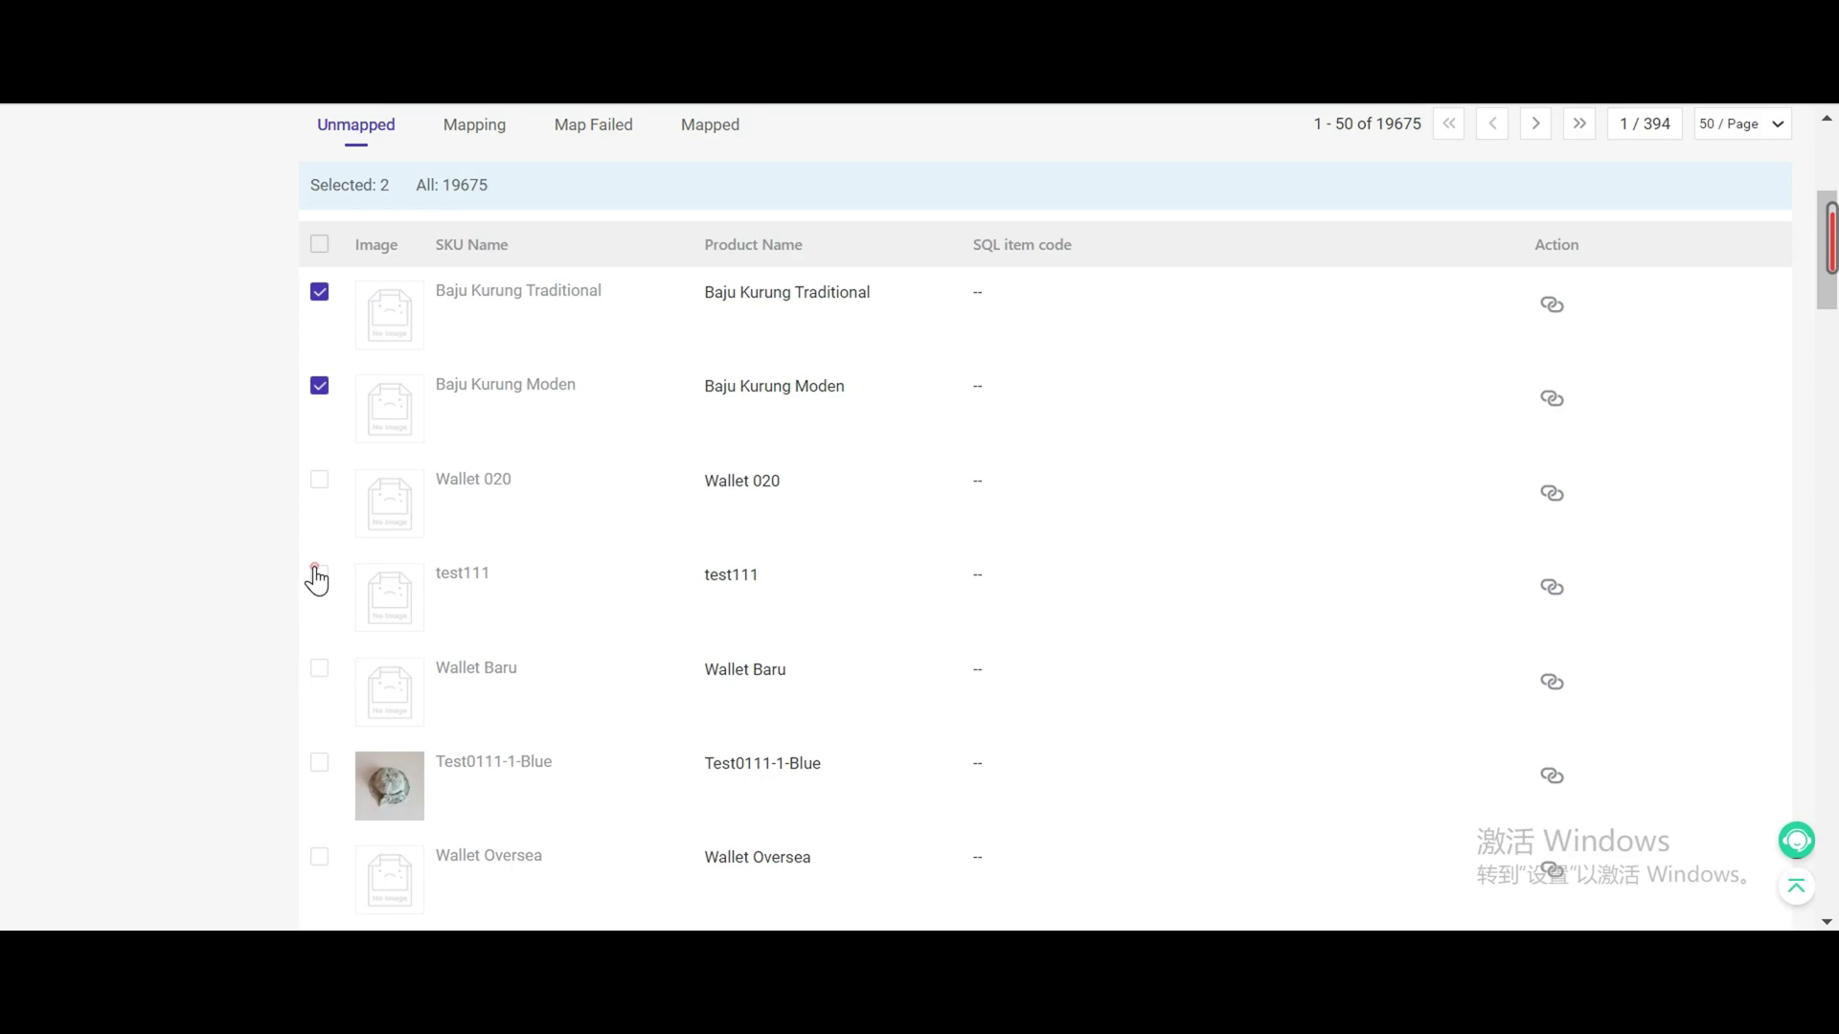
{"action": "left_click", "coordinate": [325, 757]}
{"action": "scroll", "coordinate": [470, 745], "scroll_direction": "up", "scroll_amount": 5}
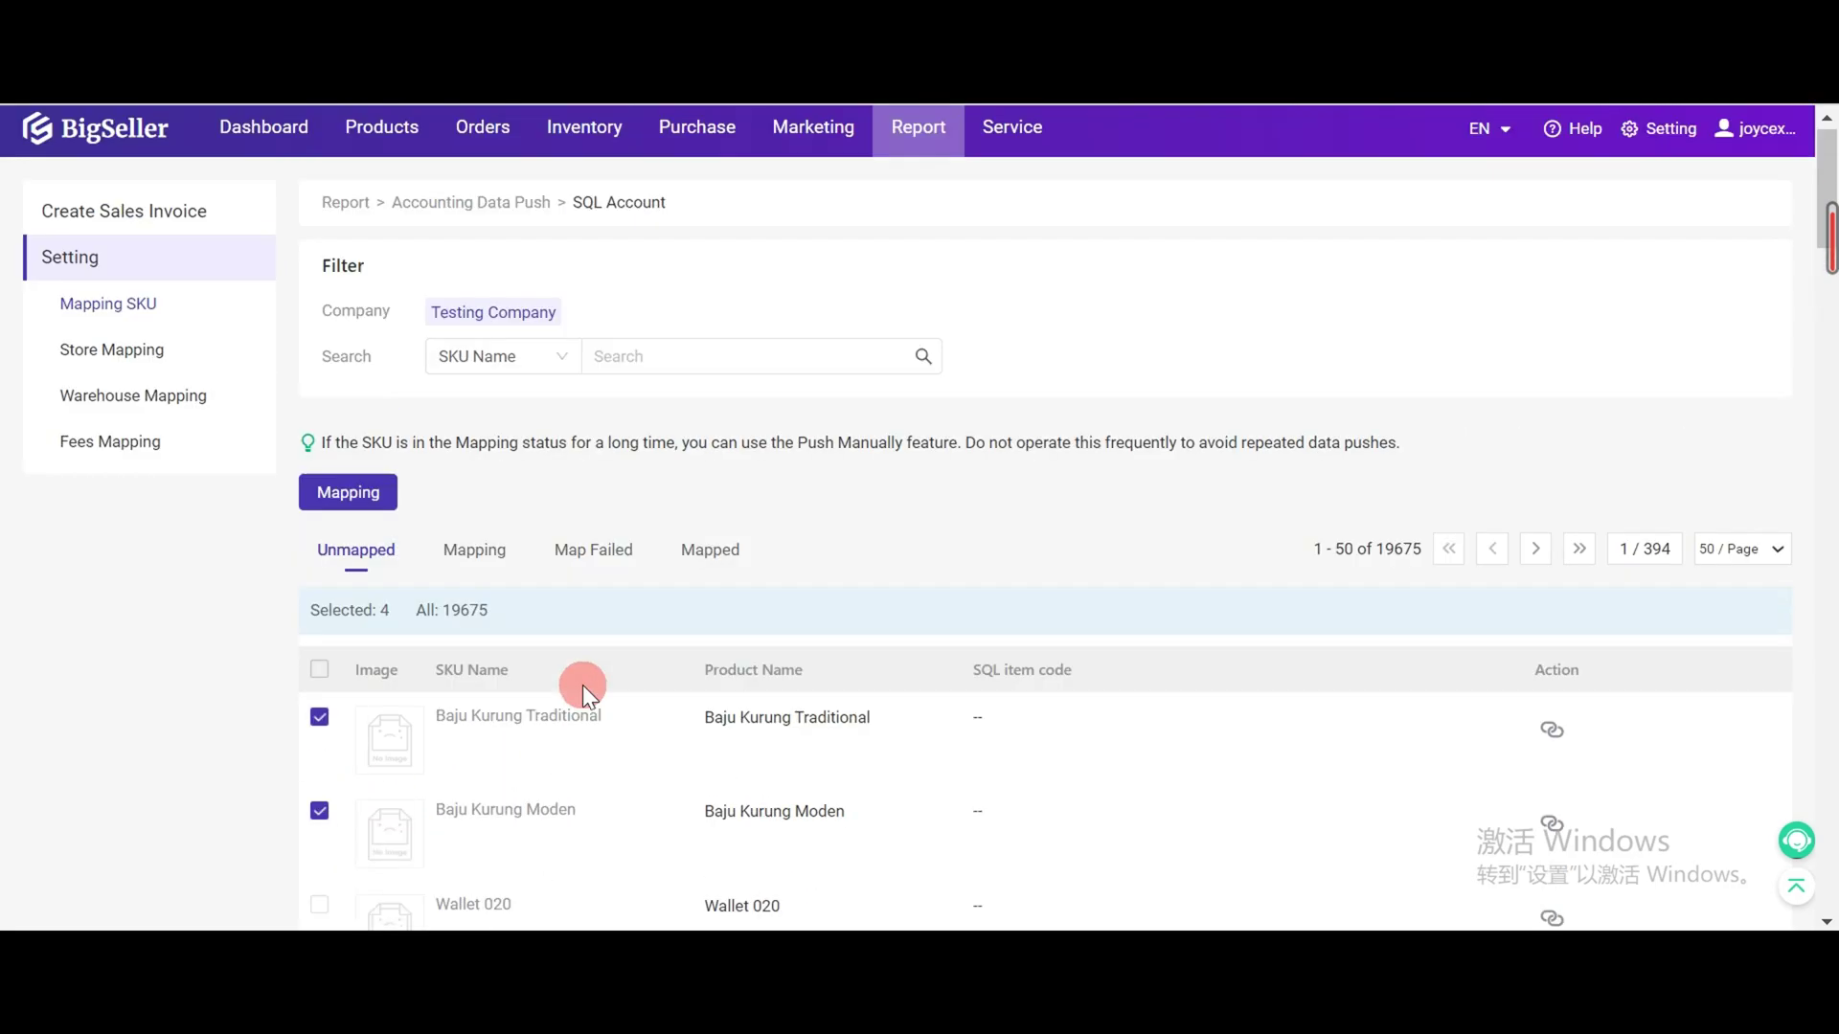
{"action": "left_click", "coordinate": [341, 499]}
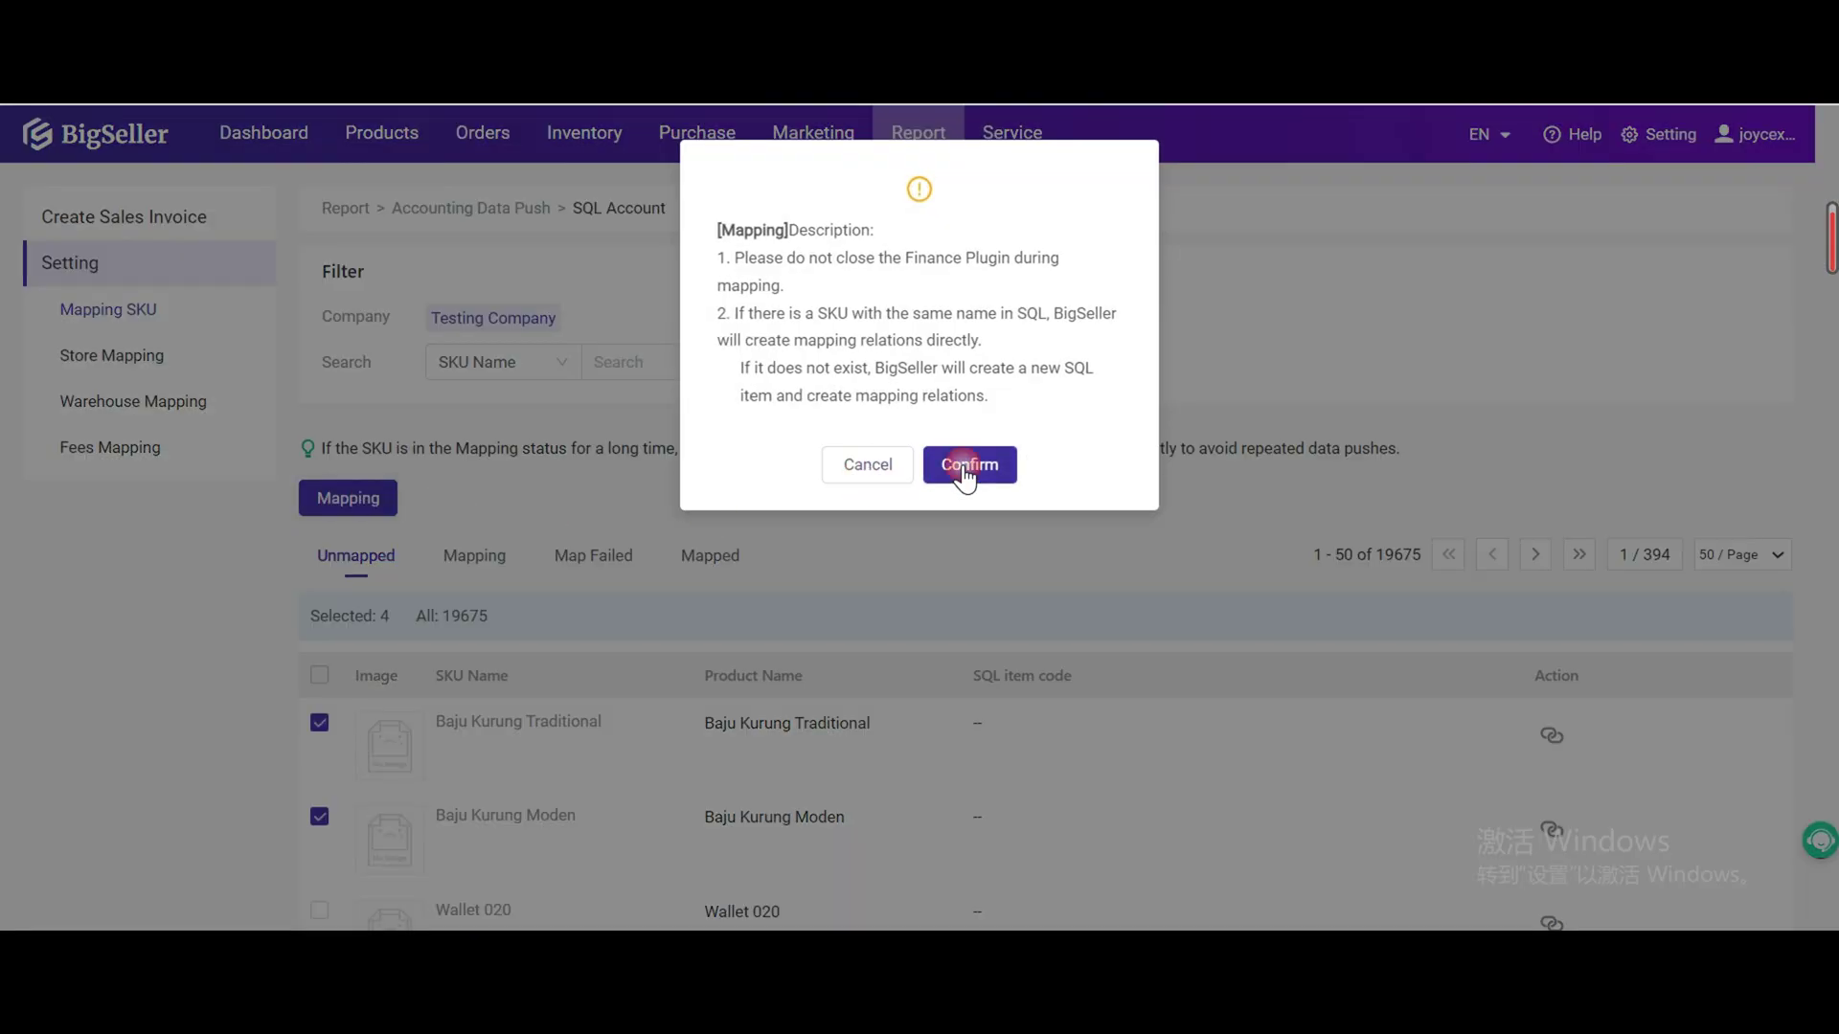
{"action": "left_click", "coordinate": [967, 463]}
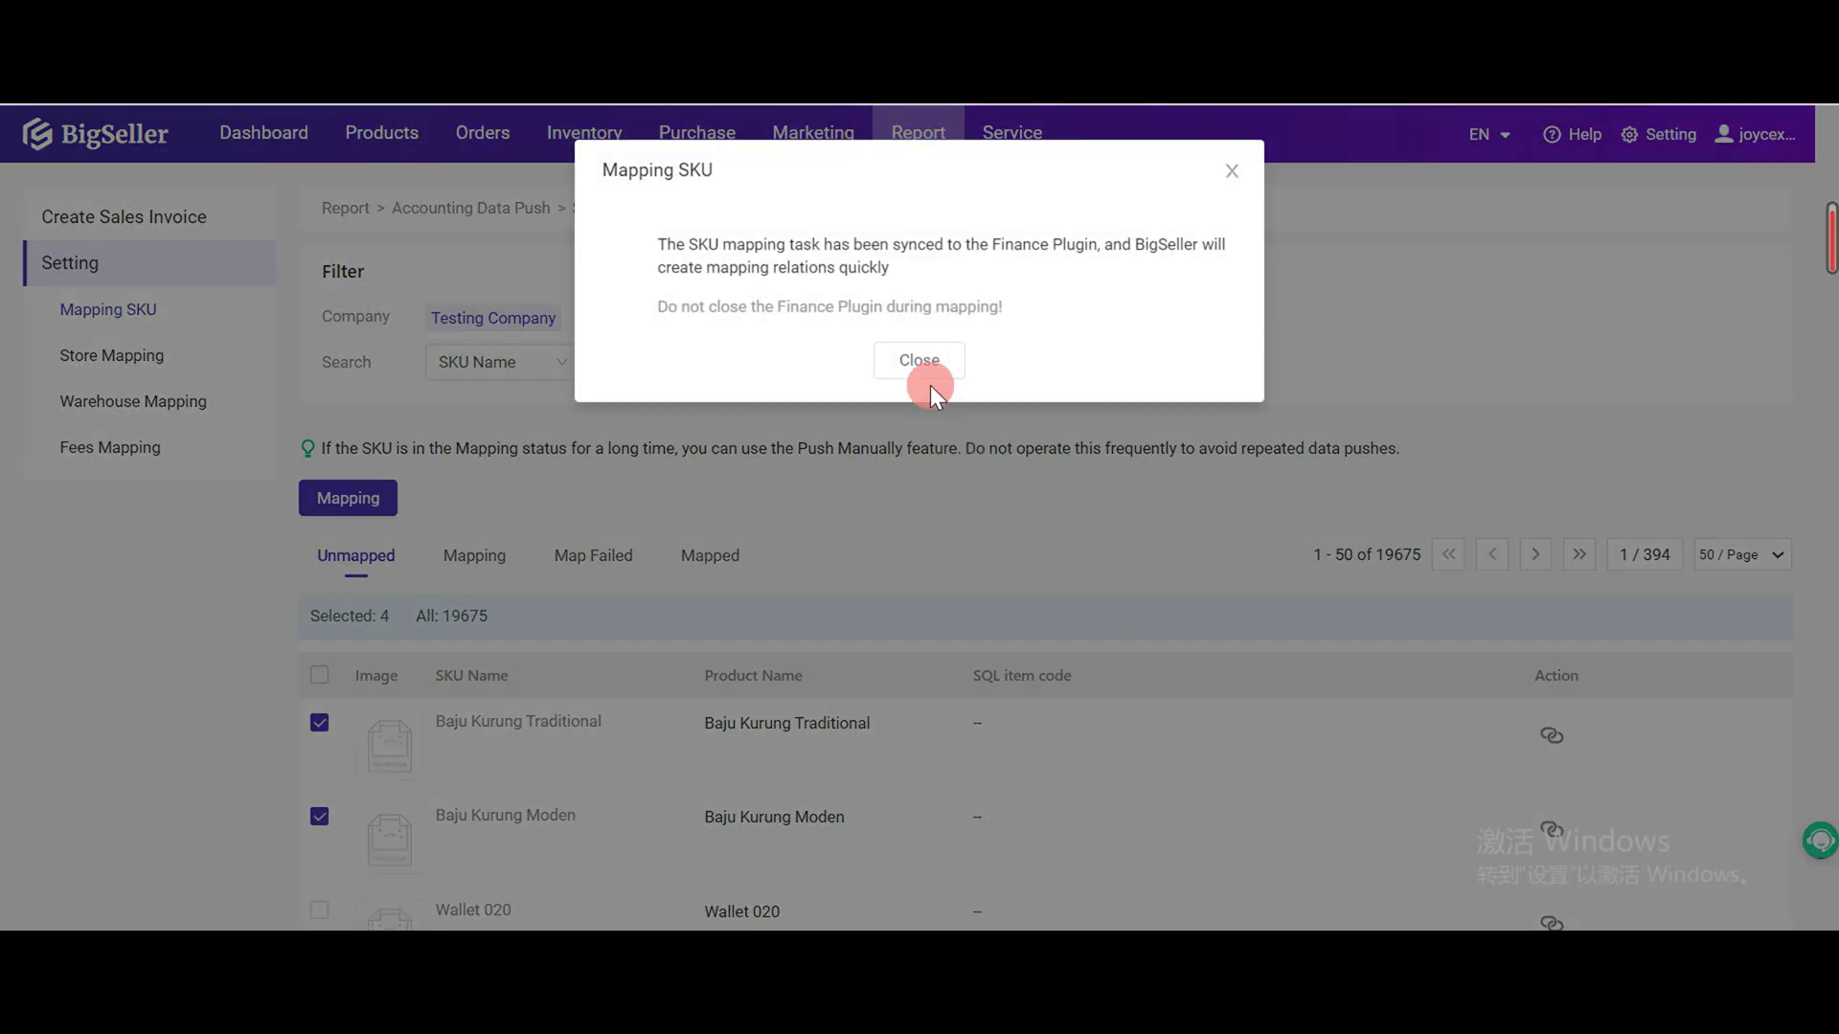
{"action": "left_click", "coordinate": [920, 362]}
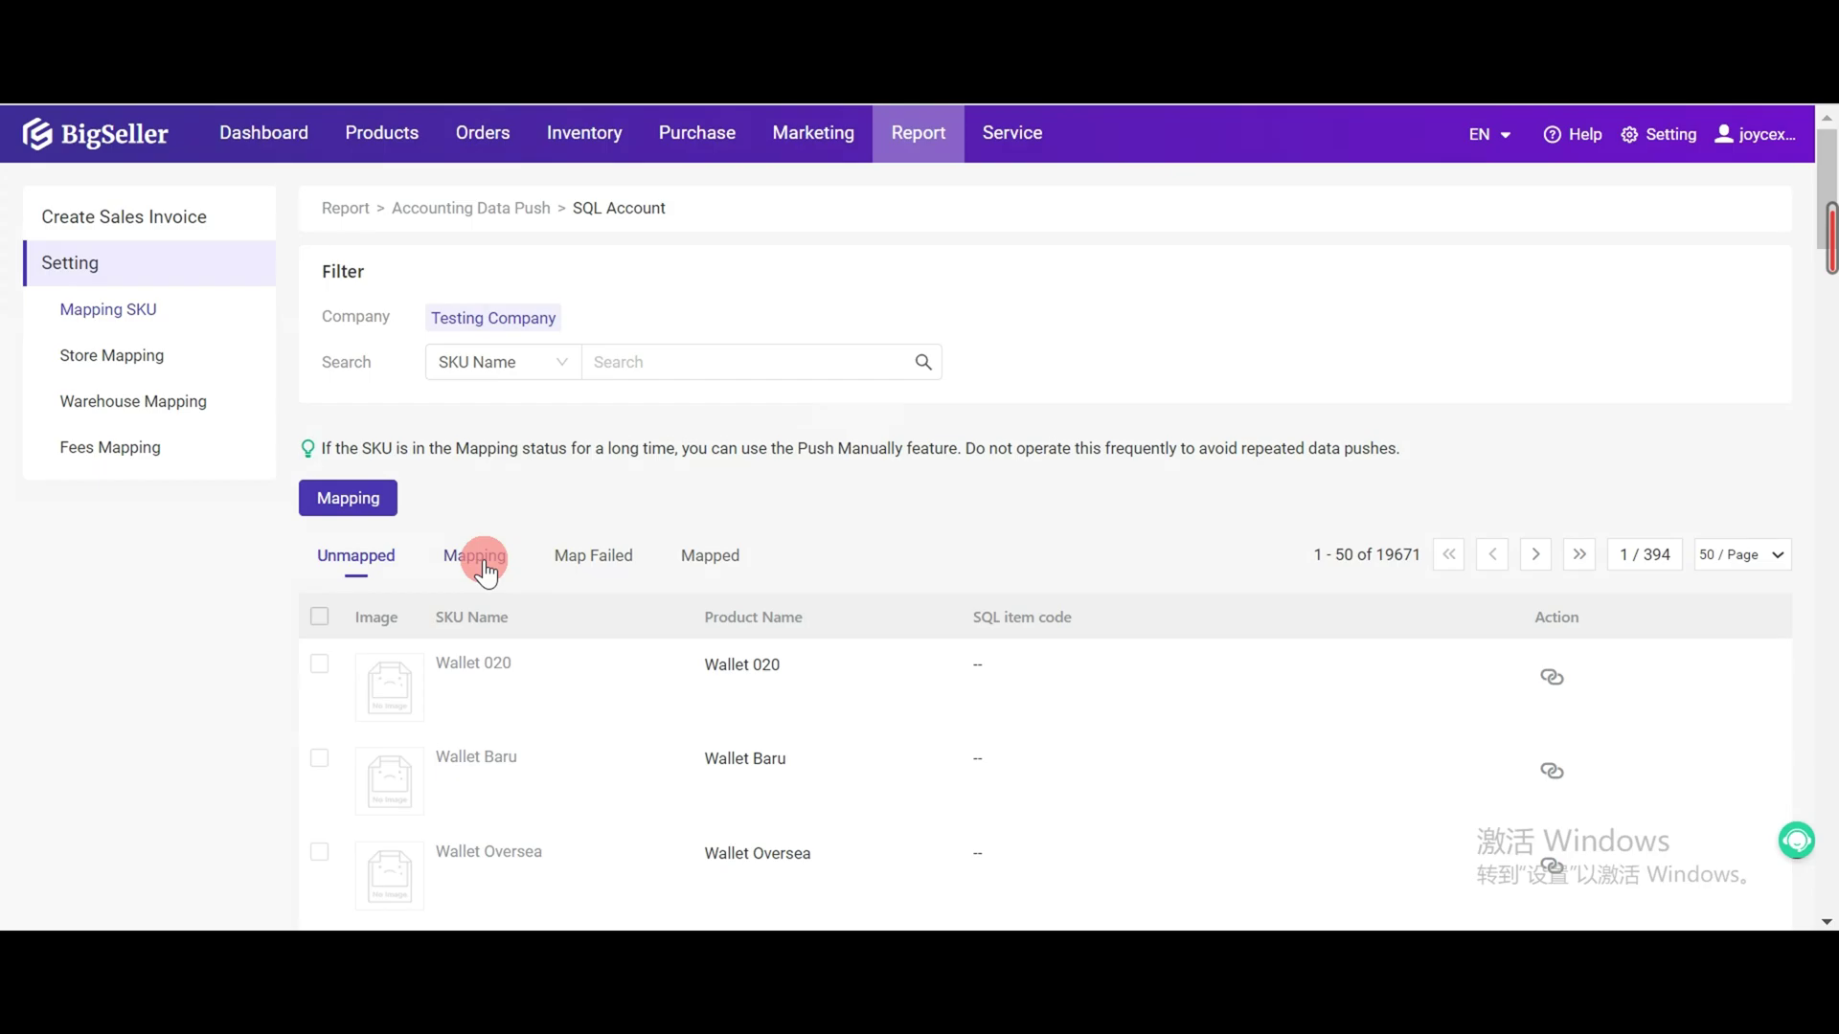
Step: Review the Mapping, Map Failed and Mapped SKU status lists
{"action": "left_click", "coordinate": [475, 557]}
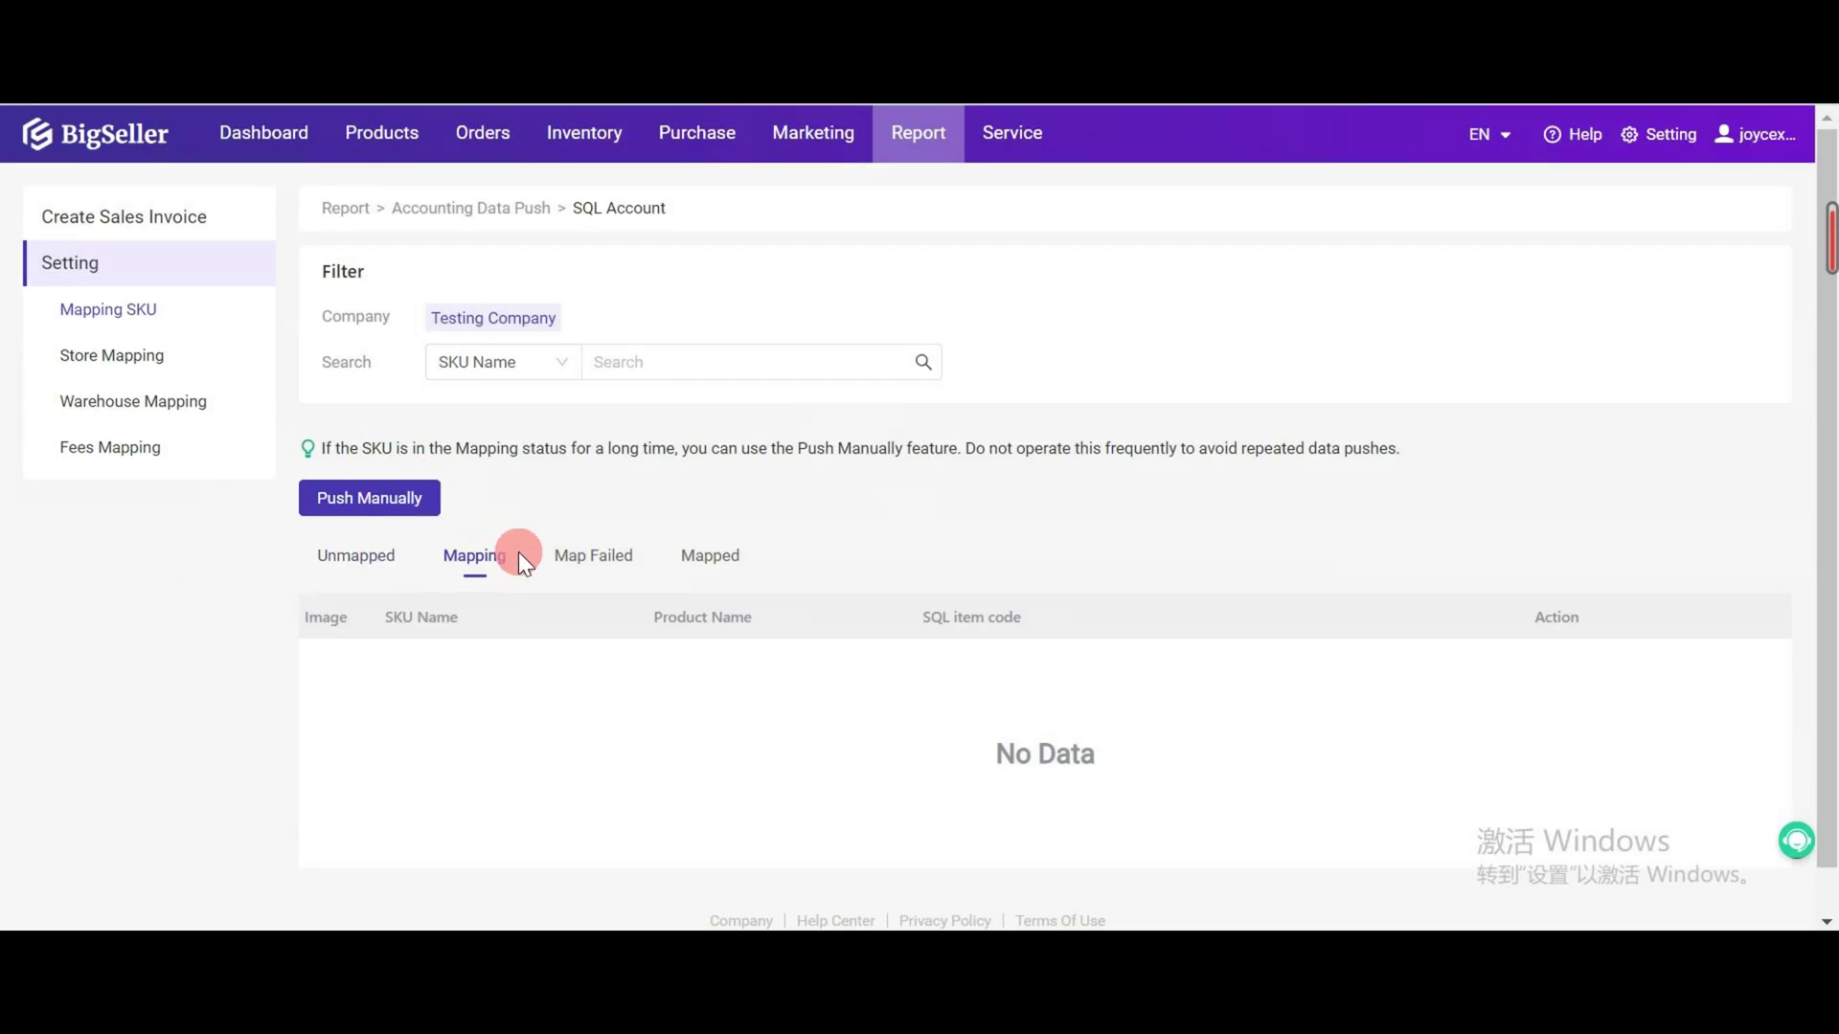
{"action": "left_click", "coordinate": [598, 559]}
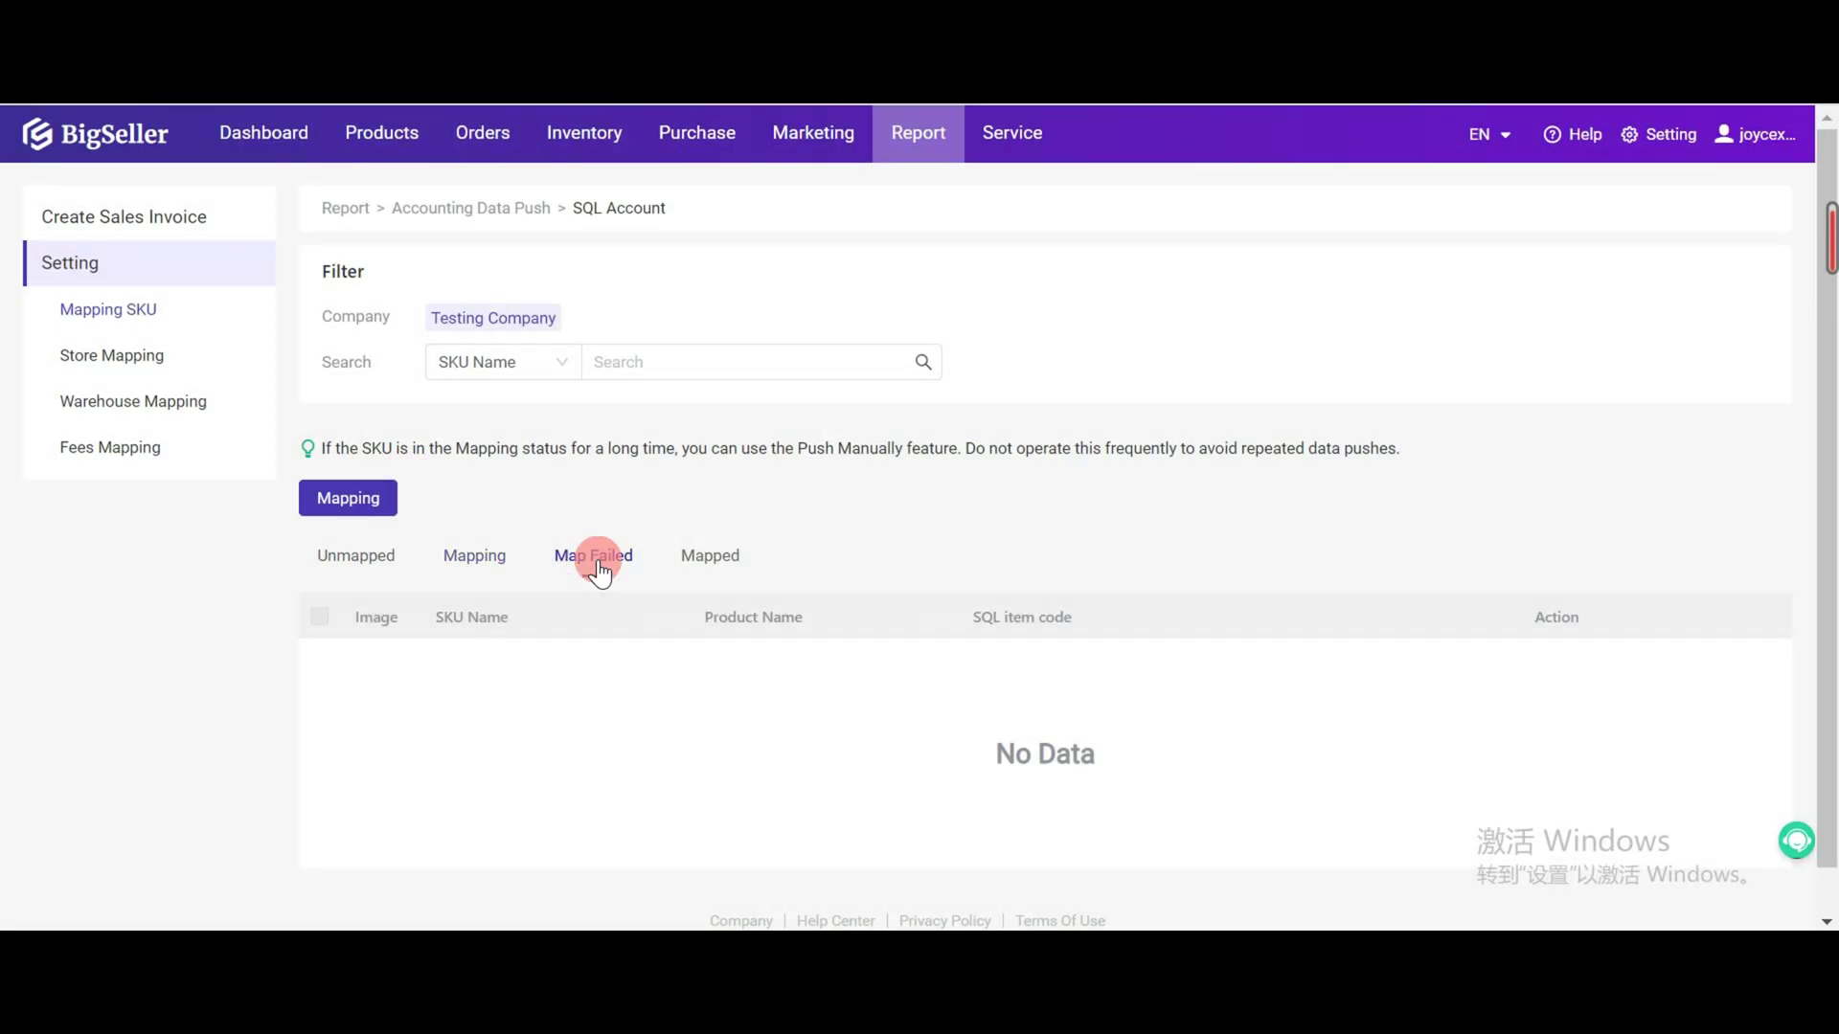
{"action": "left_click", "coordinate": [700, 558]}
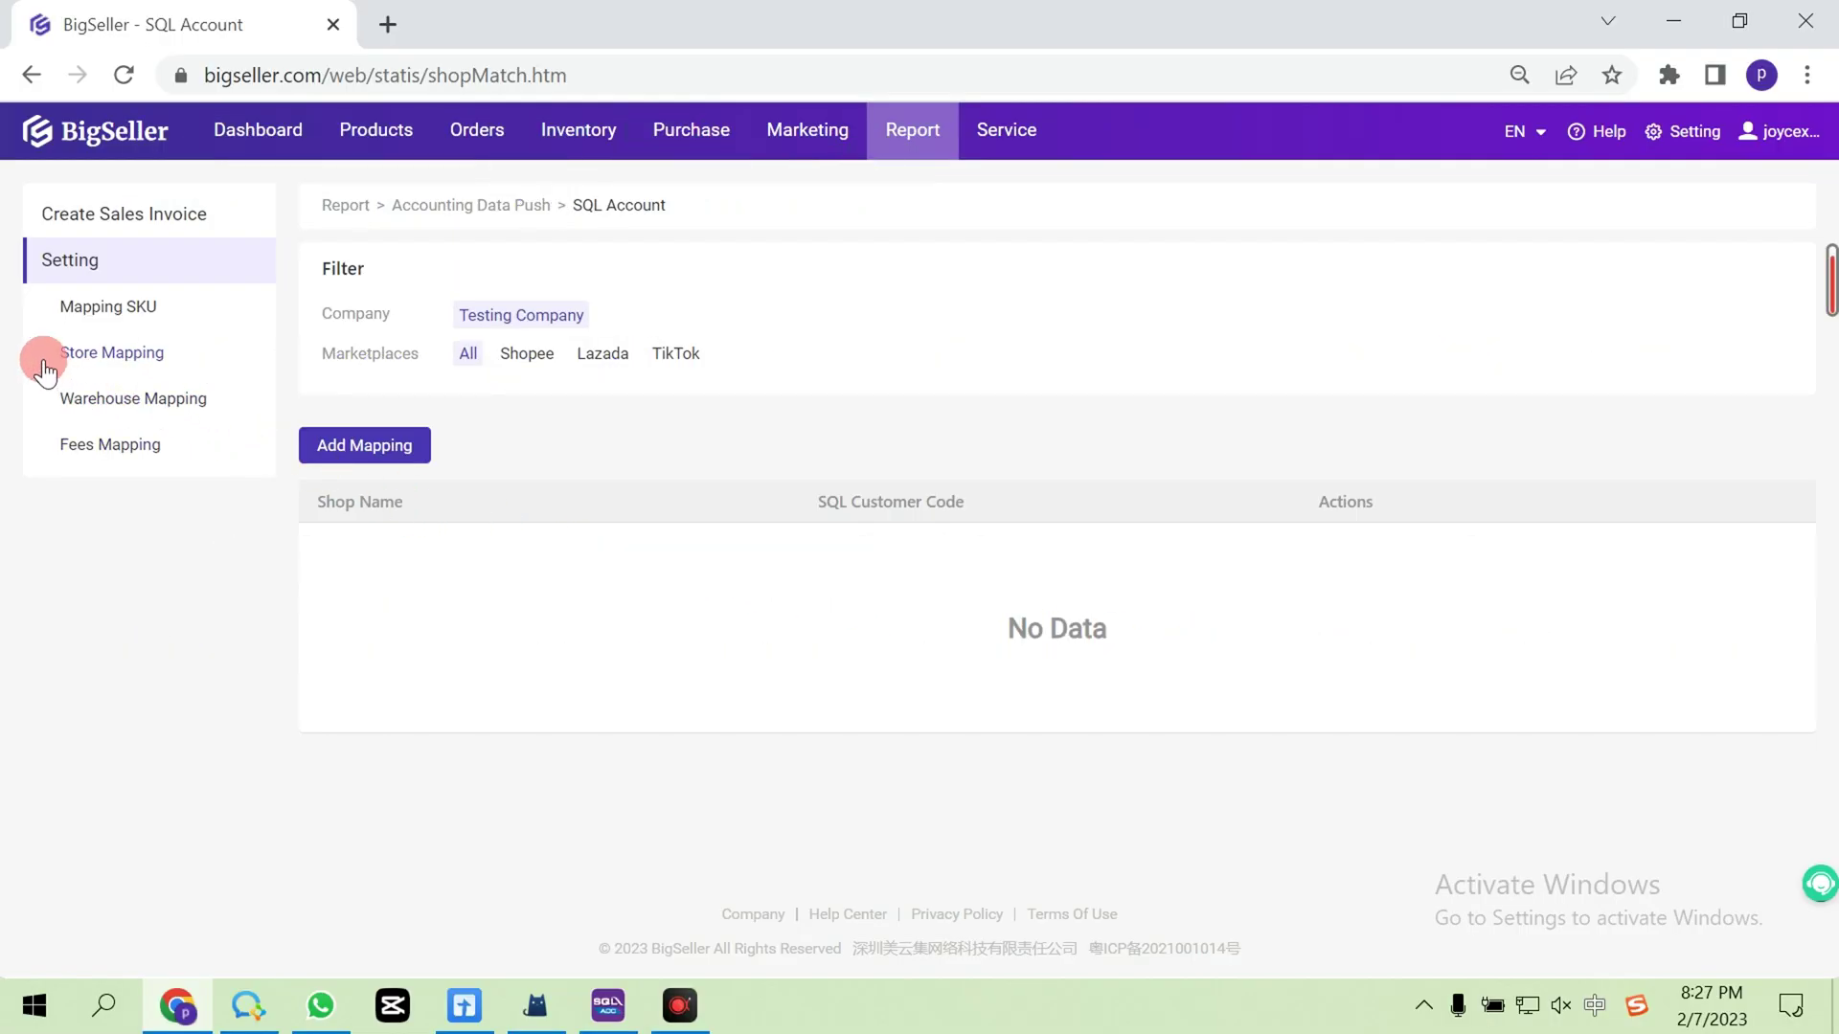
Step: Start a store mapping for SHOPEE A and switch to SQL Account to find its customer code
{"action": "left_click", "coordinate": [373, 443]}
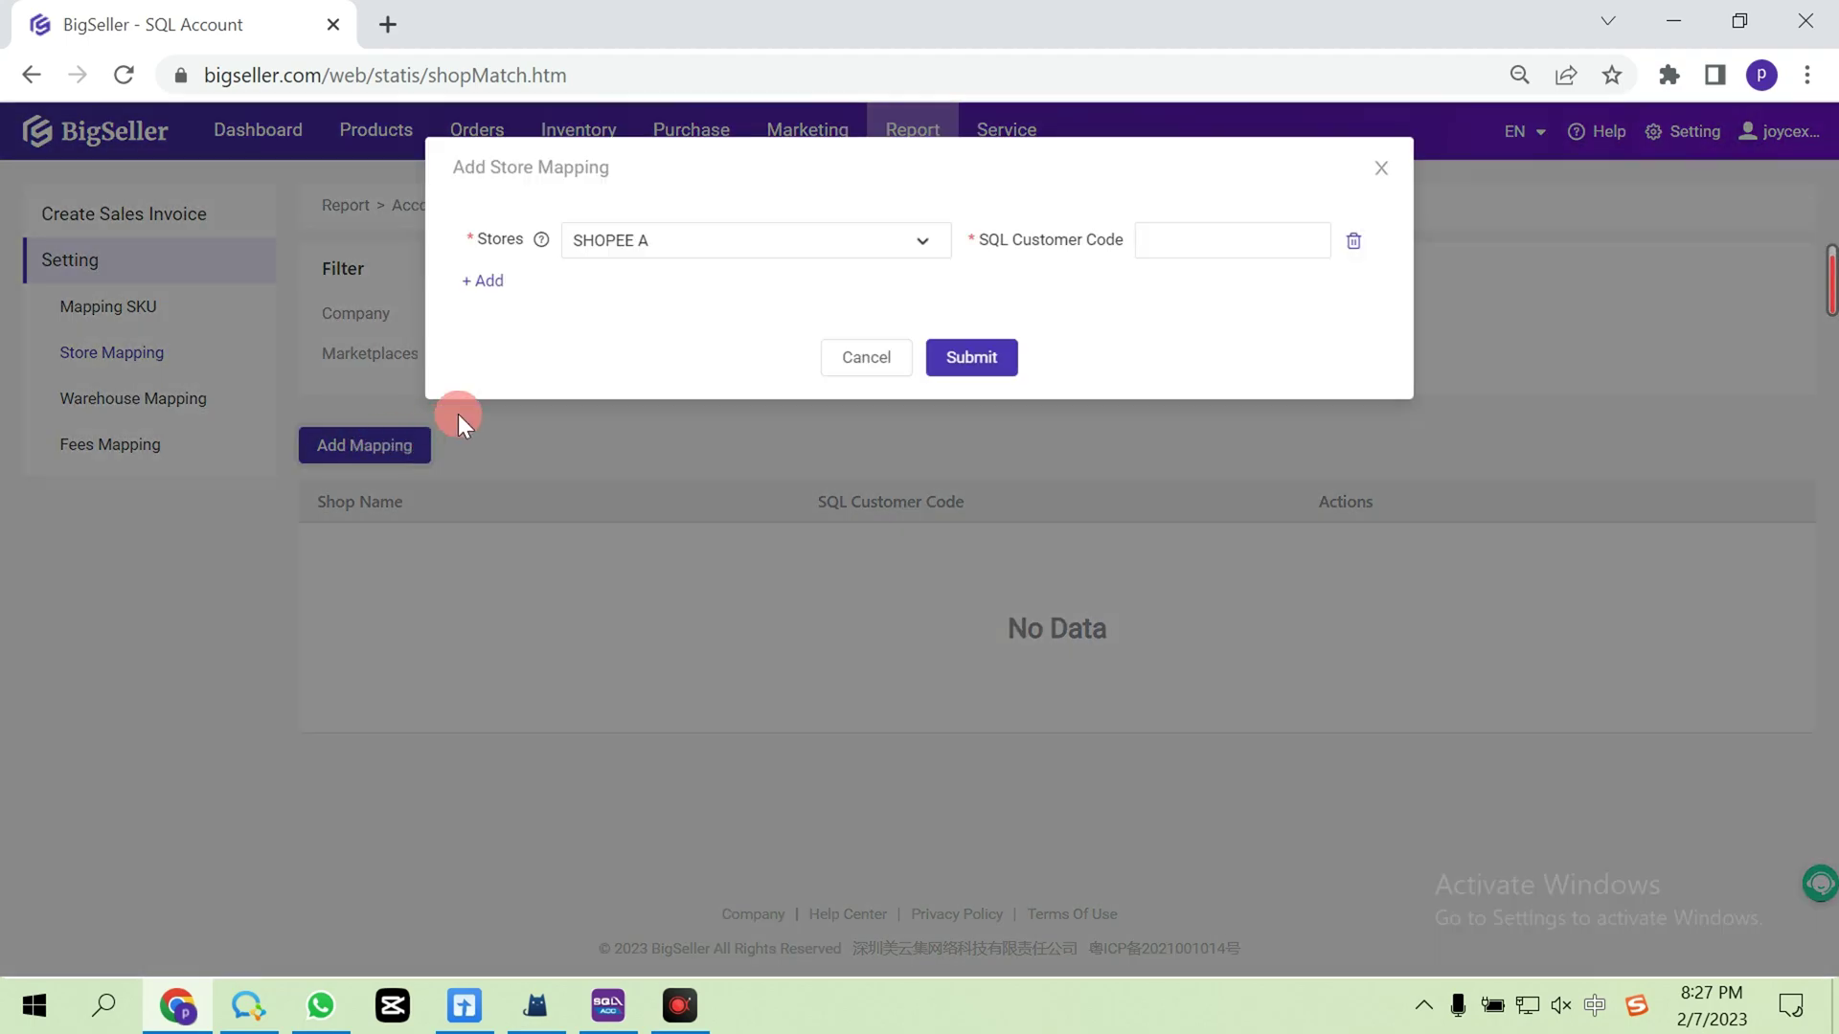
{"action": "left_click", "coordinate": [831, 240]}
{"action": "scroll", "coordinate": [689, 392], "scroll_direction": "down", "scroll_amount": 2}
{"action": "scroll", "coordinate": [689, 394], "scroll_direction": "up", "scroll_amount": 2}
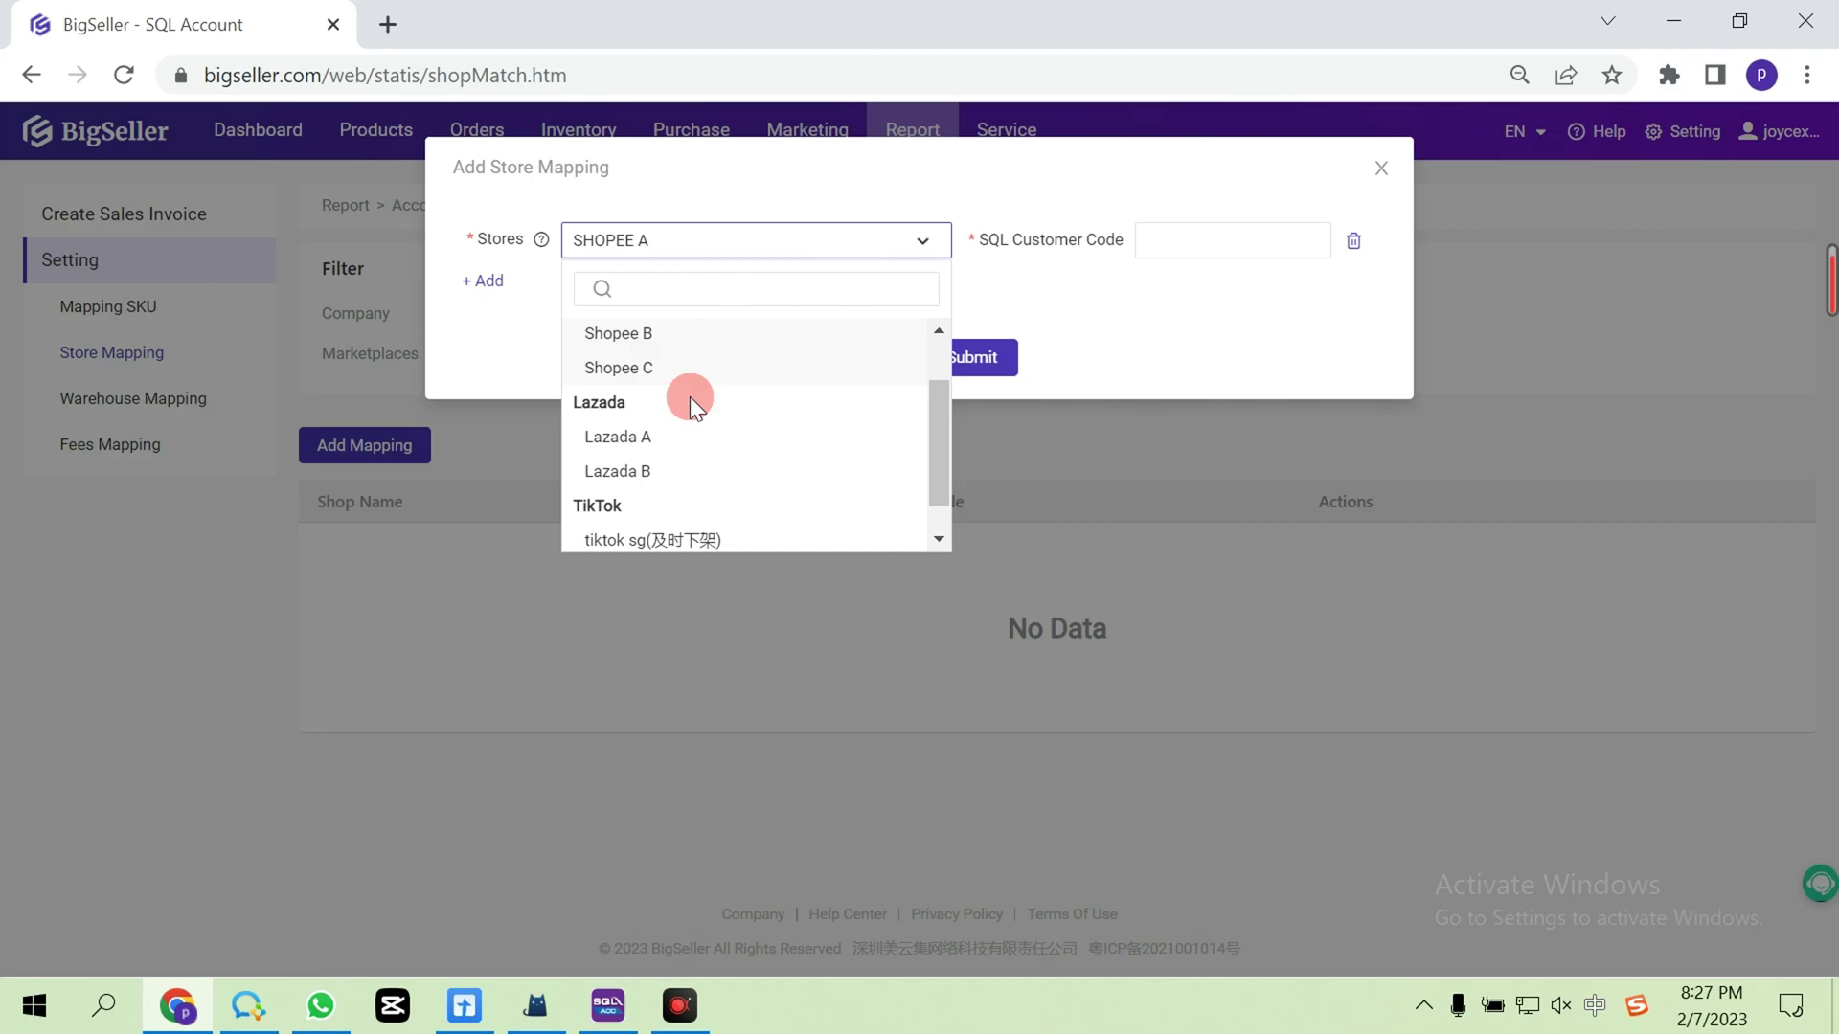
{"action": "left_click", "coordinate": [691, 372]}
{"action": "left_click", "coordinate": [1184, 239]}
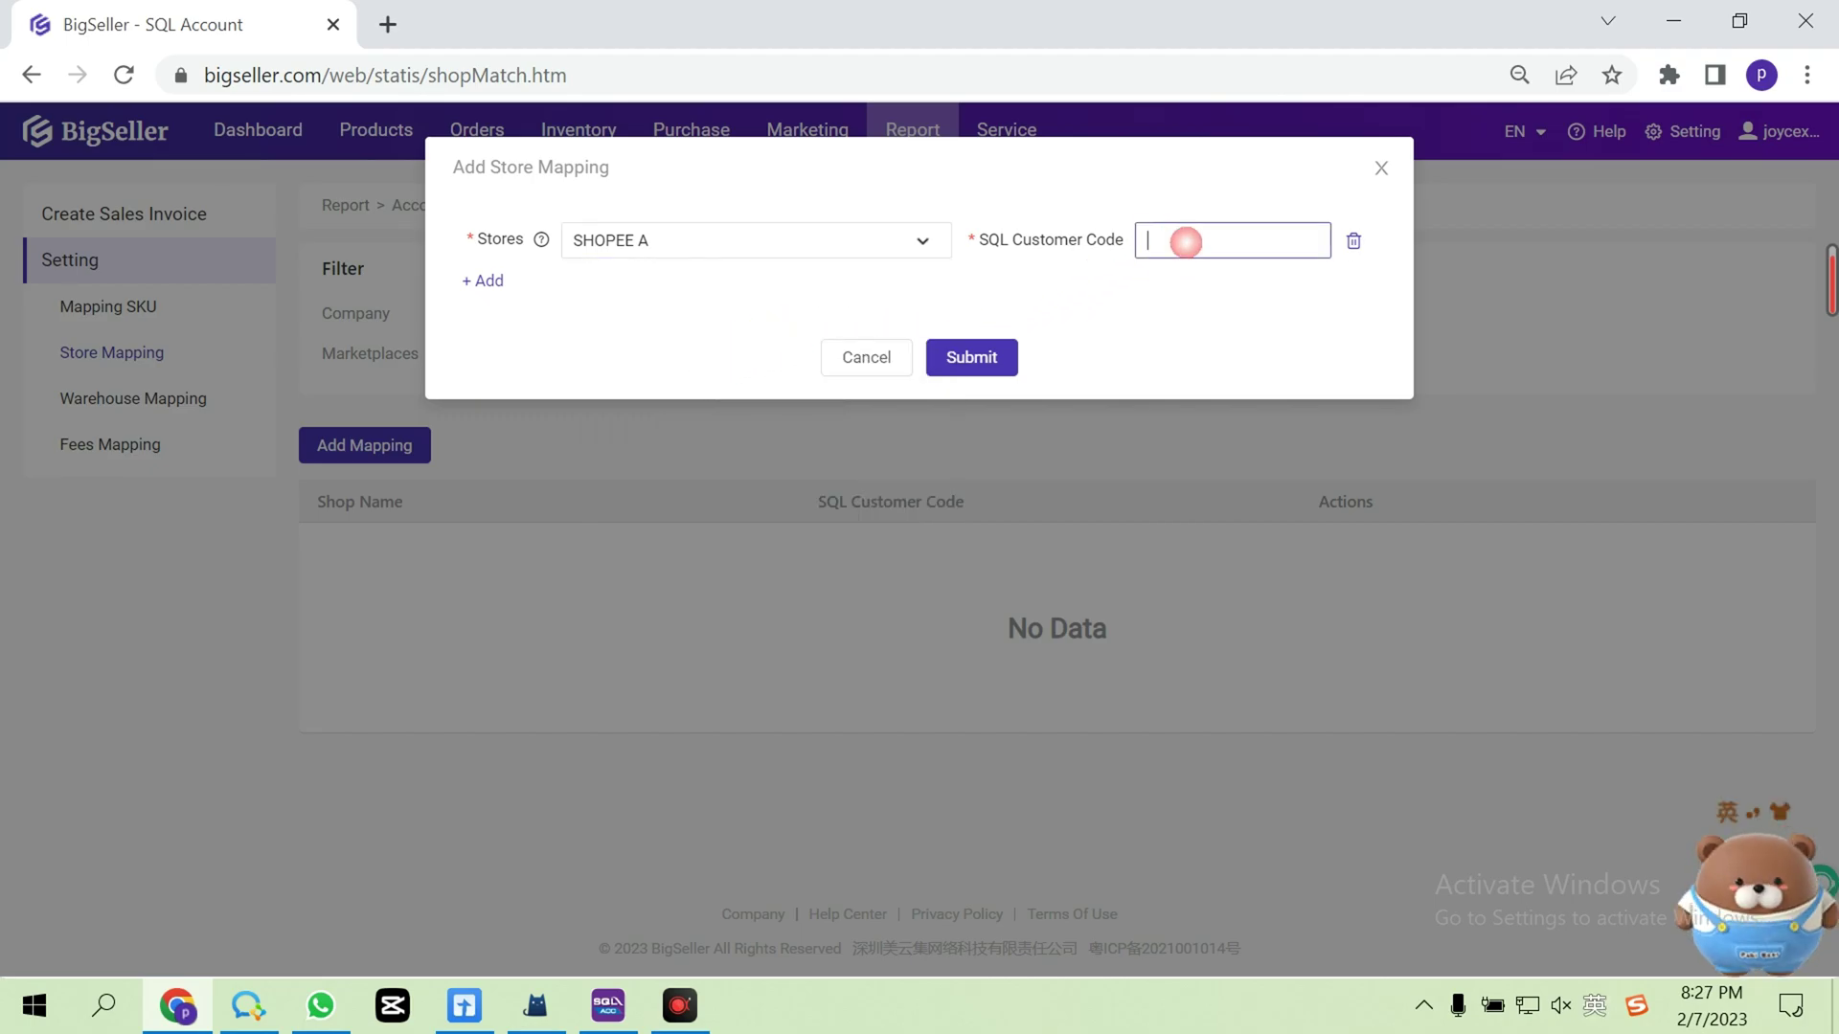
{"action": "left_click", "coordinate": [607, 1005]}
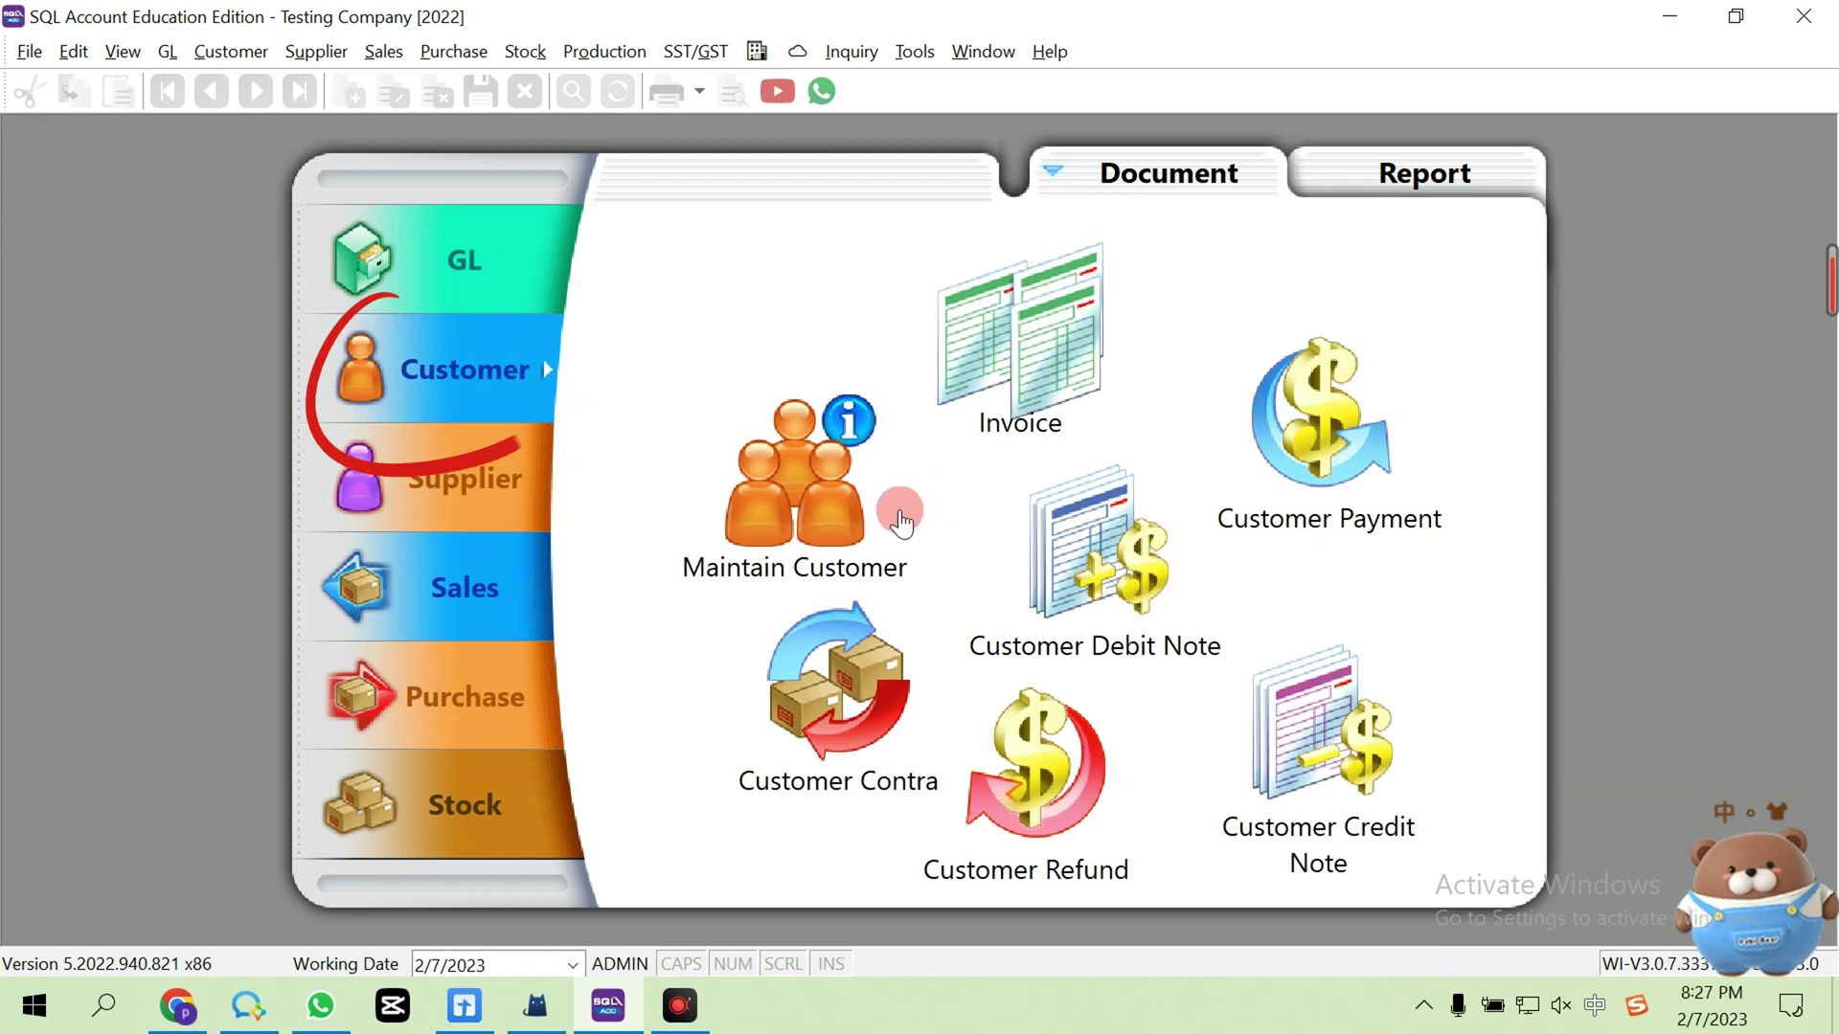
Step: Copy C ART TECHNOLOGY HUB's customer code 300-C0001 from SQL Account's customer list
{"action": "left_click", "coordinate": [823, 539]}
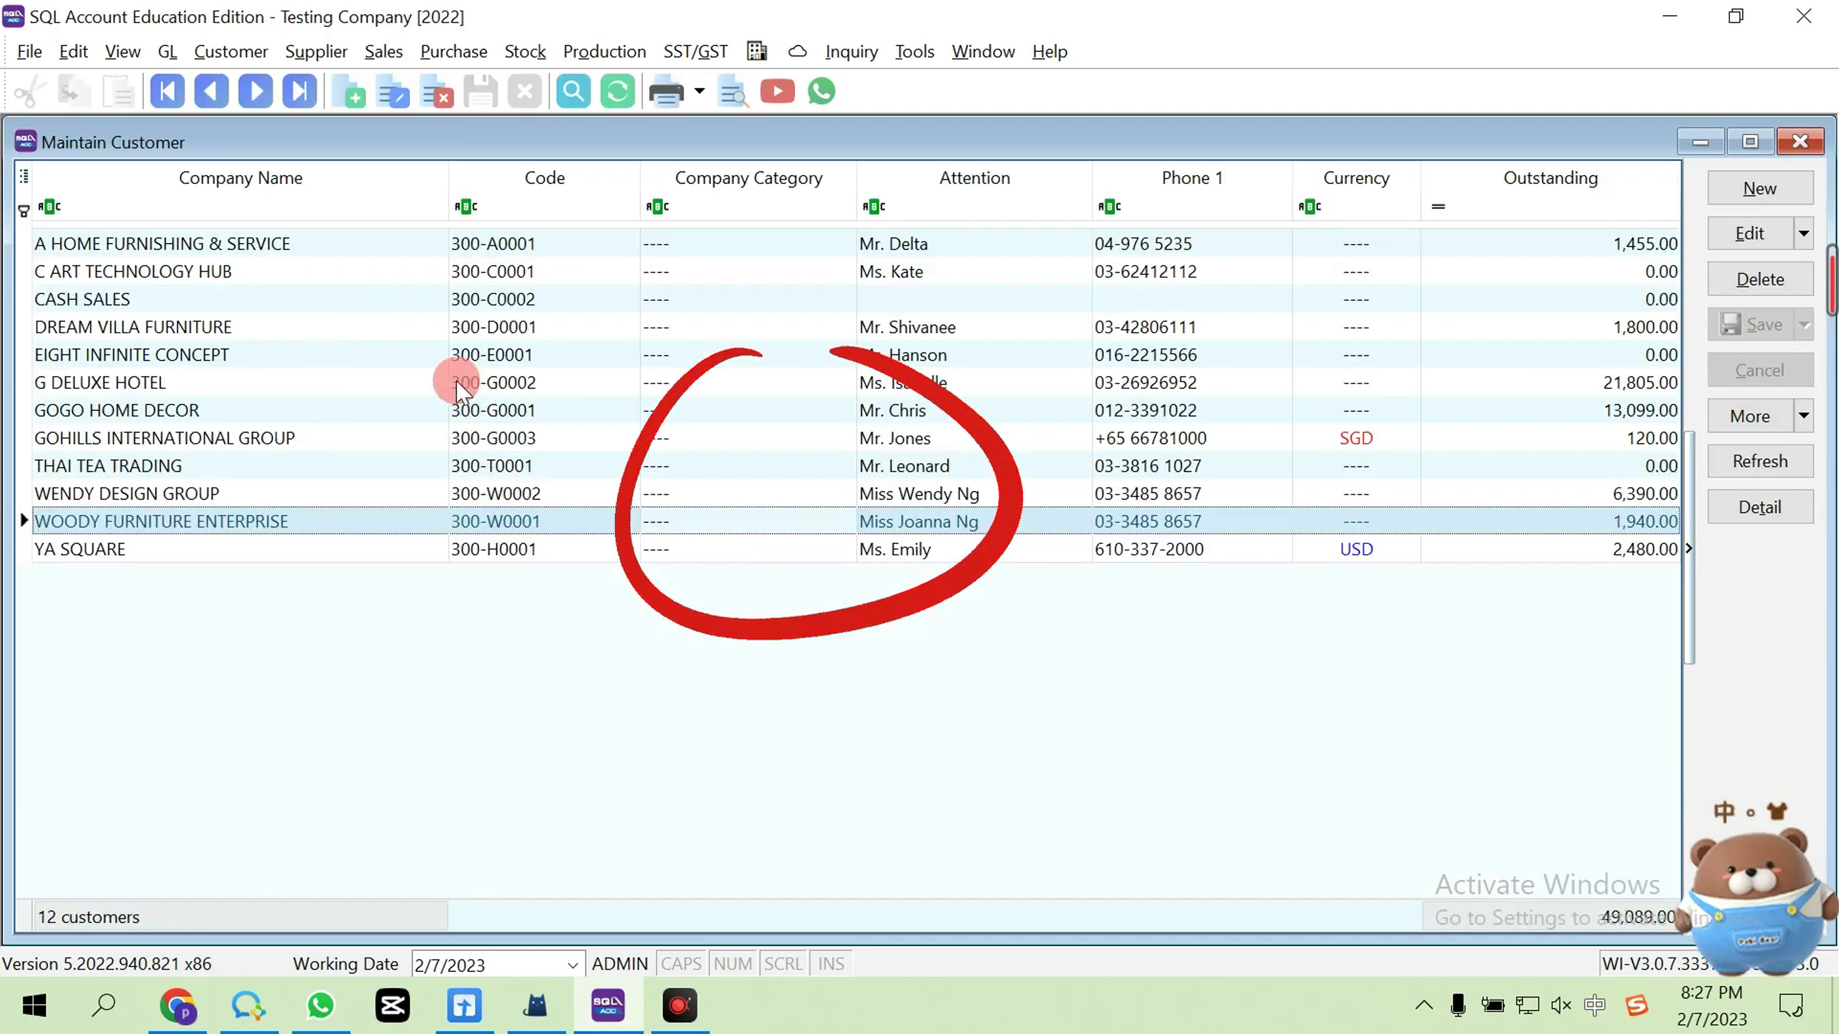
{"action": "left_click", "coordinate": [513, 273]}
{"action": "right_click", "coordinate": [514, 273]}
{"action": "left_click", "coordinate": [554, 283]}
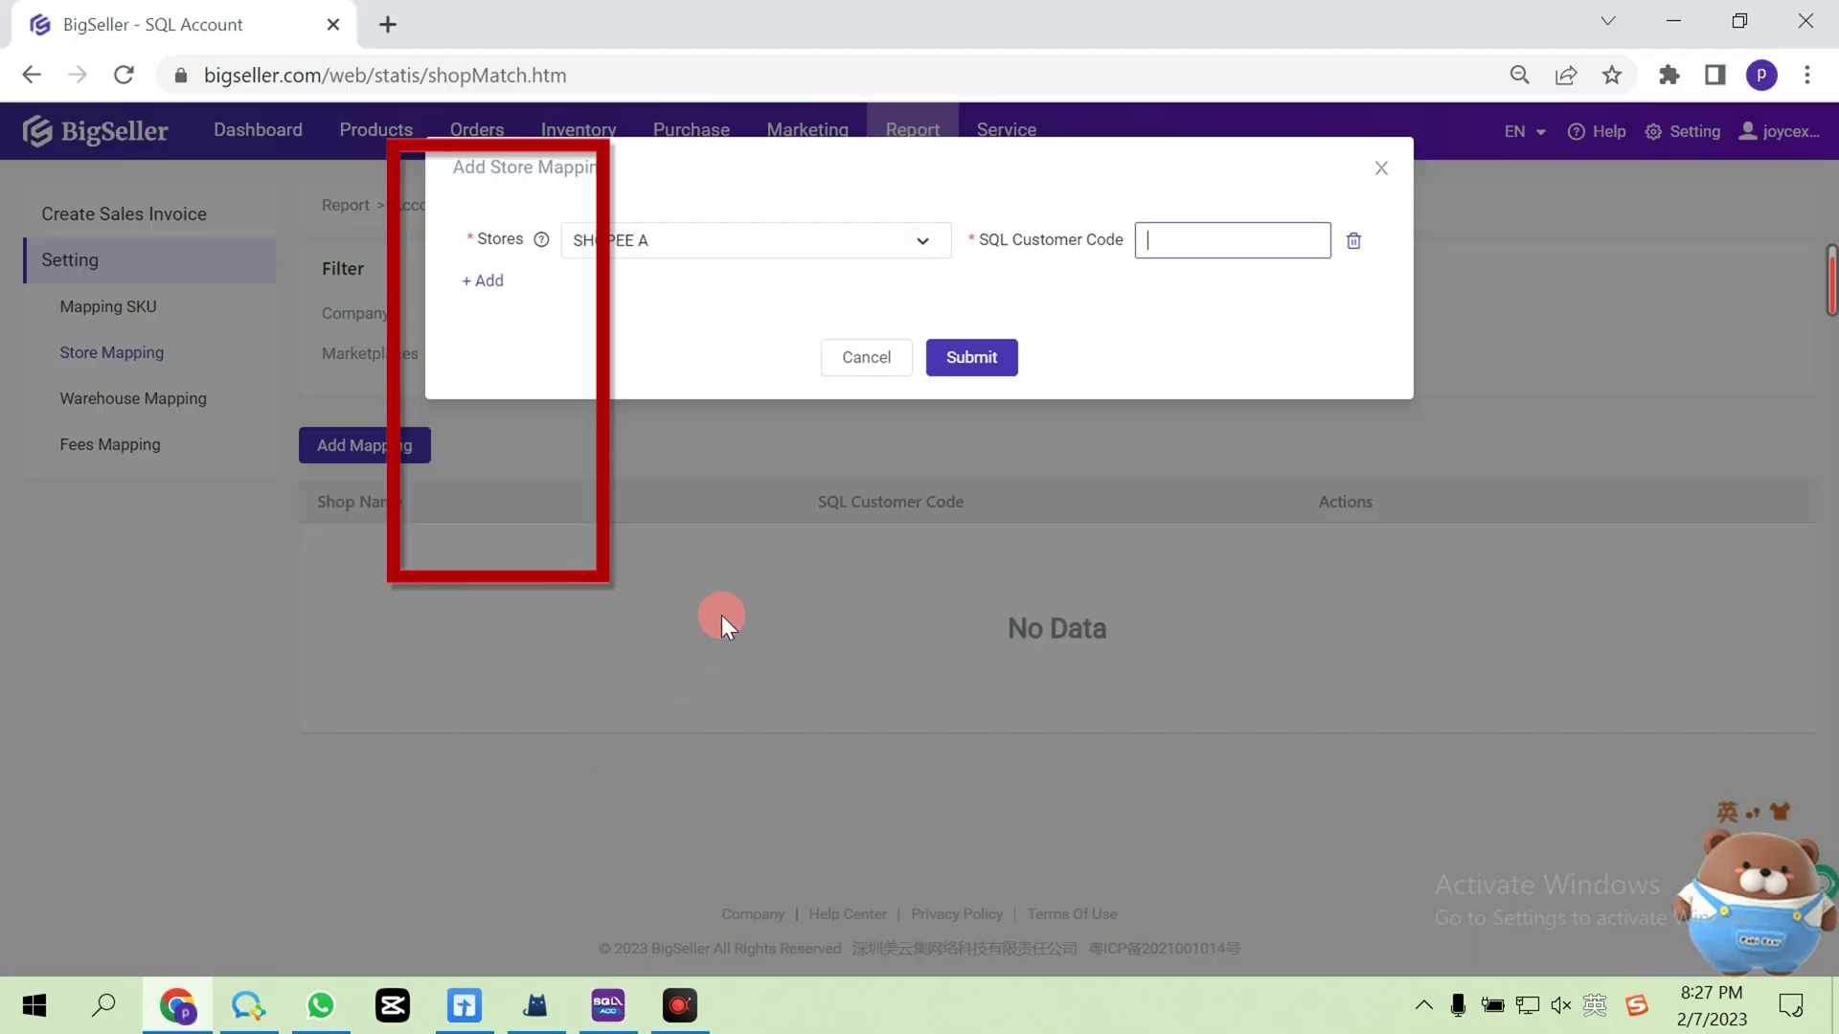
{"action": "left_click", "coordinate": [1166, 247]}
Step: Save store mappings for SHOPEE A and Shopee B to customer code 300-C0001
{"action": "type", "text": "300-C0001"}
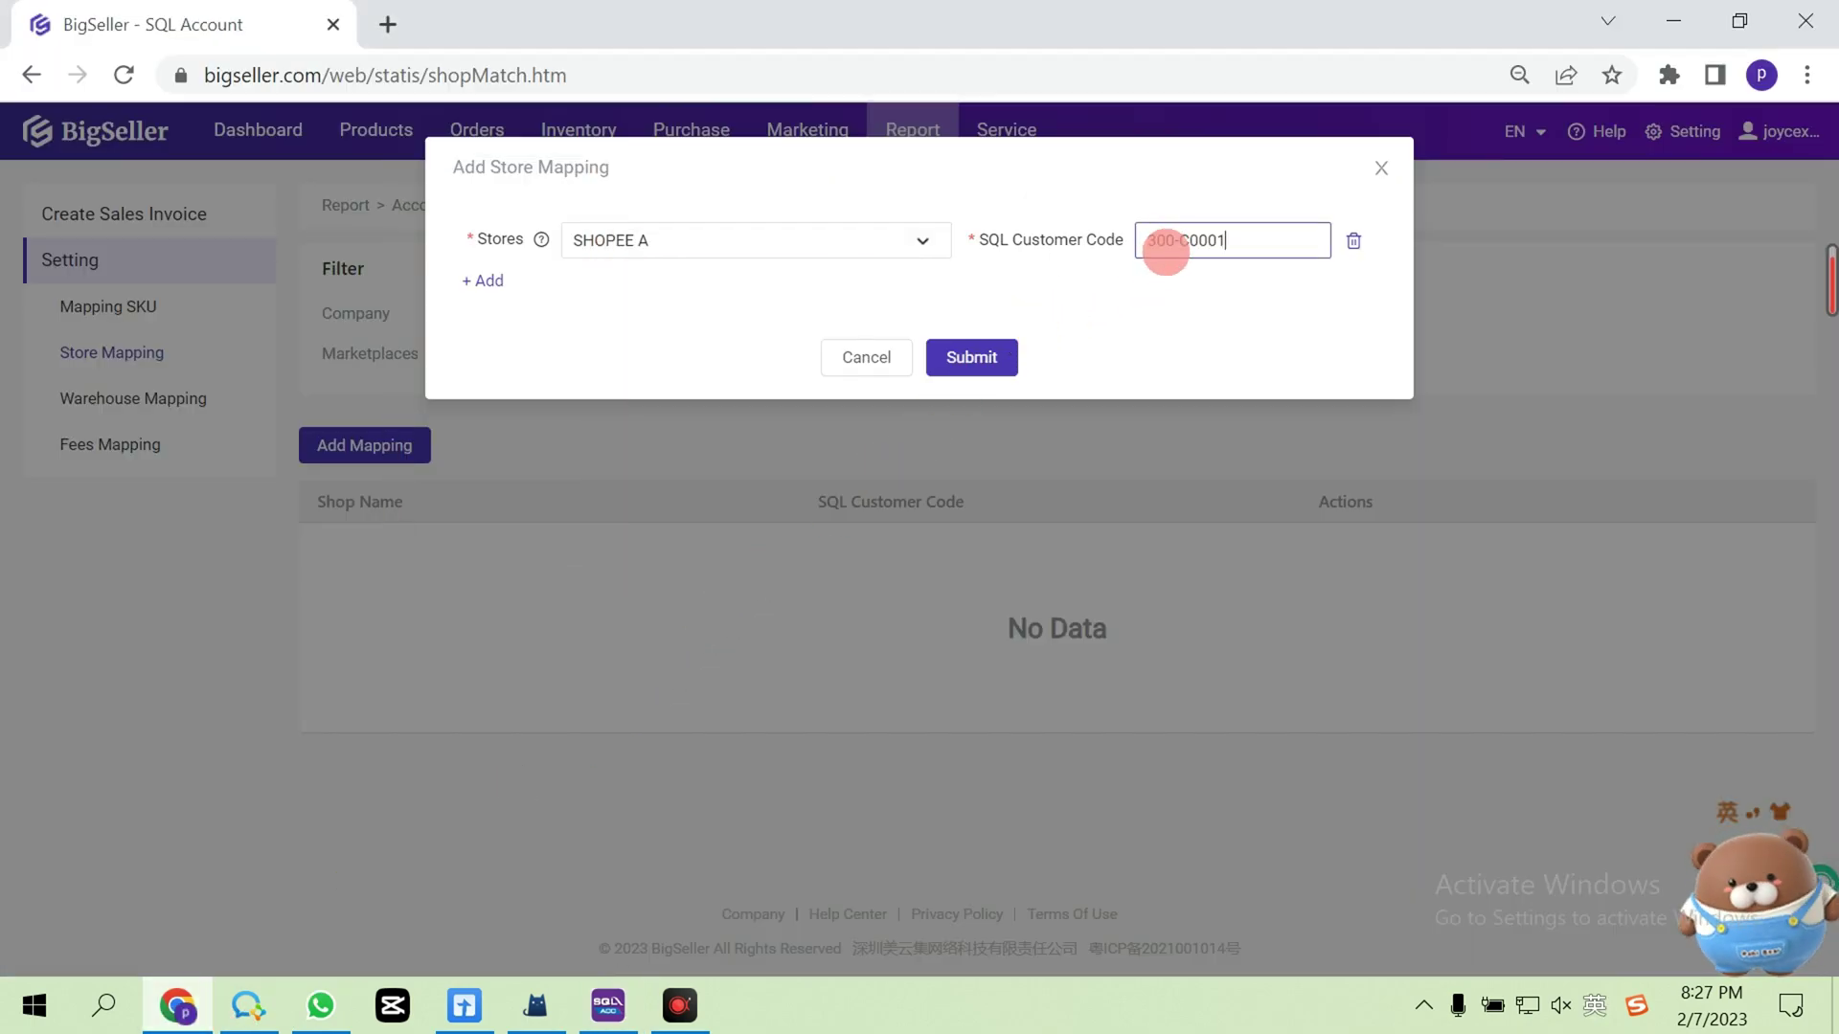
{"action": "left_click", "coordinate": [985, 353]}
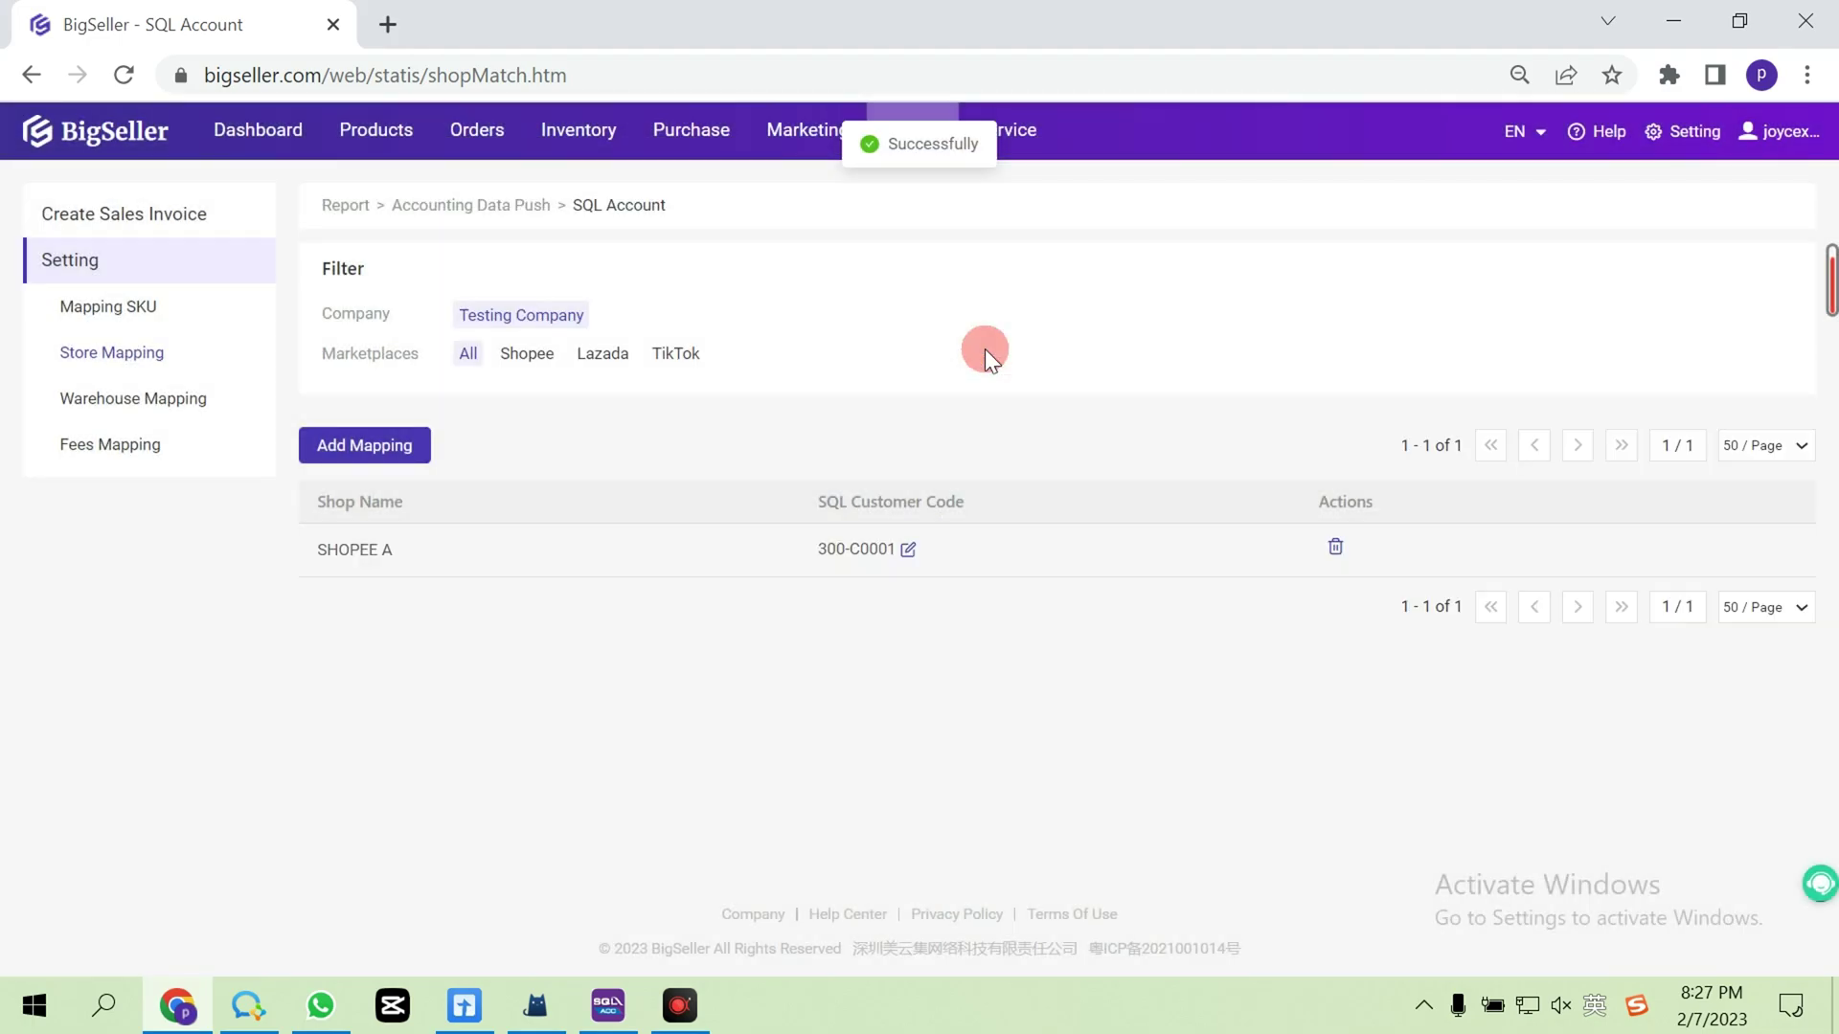
{"action": "left_click", "coordinate": [400, 448]}
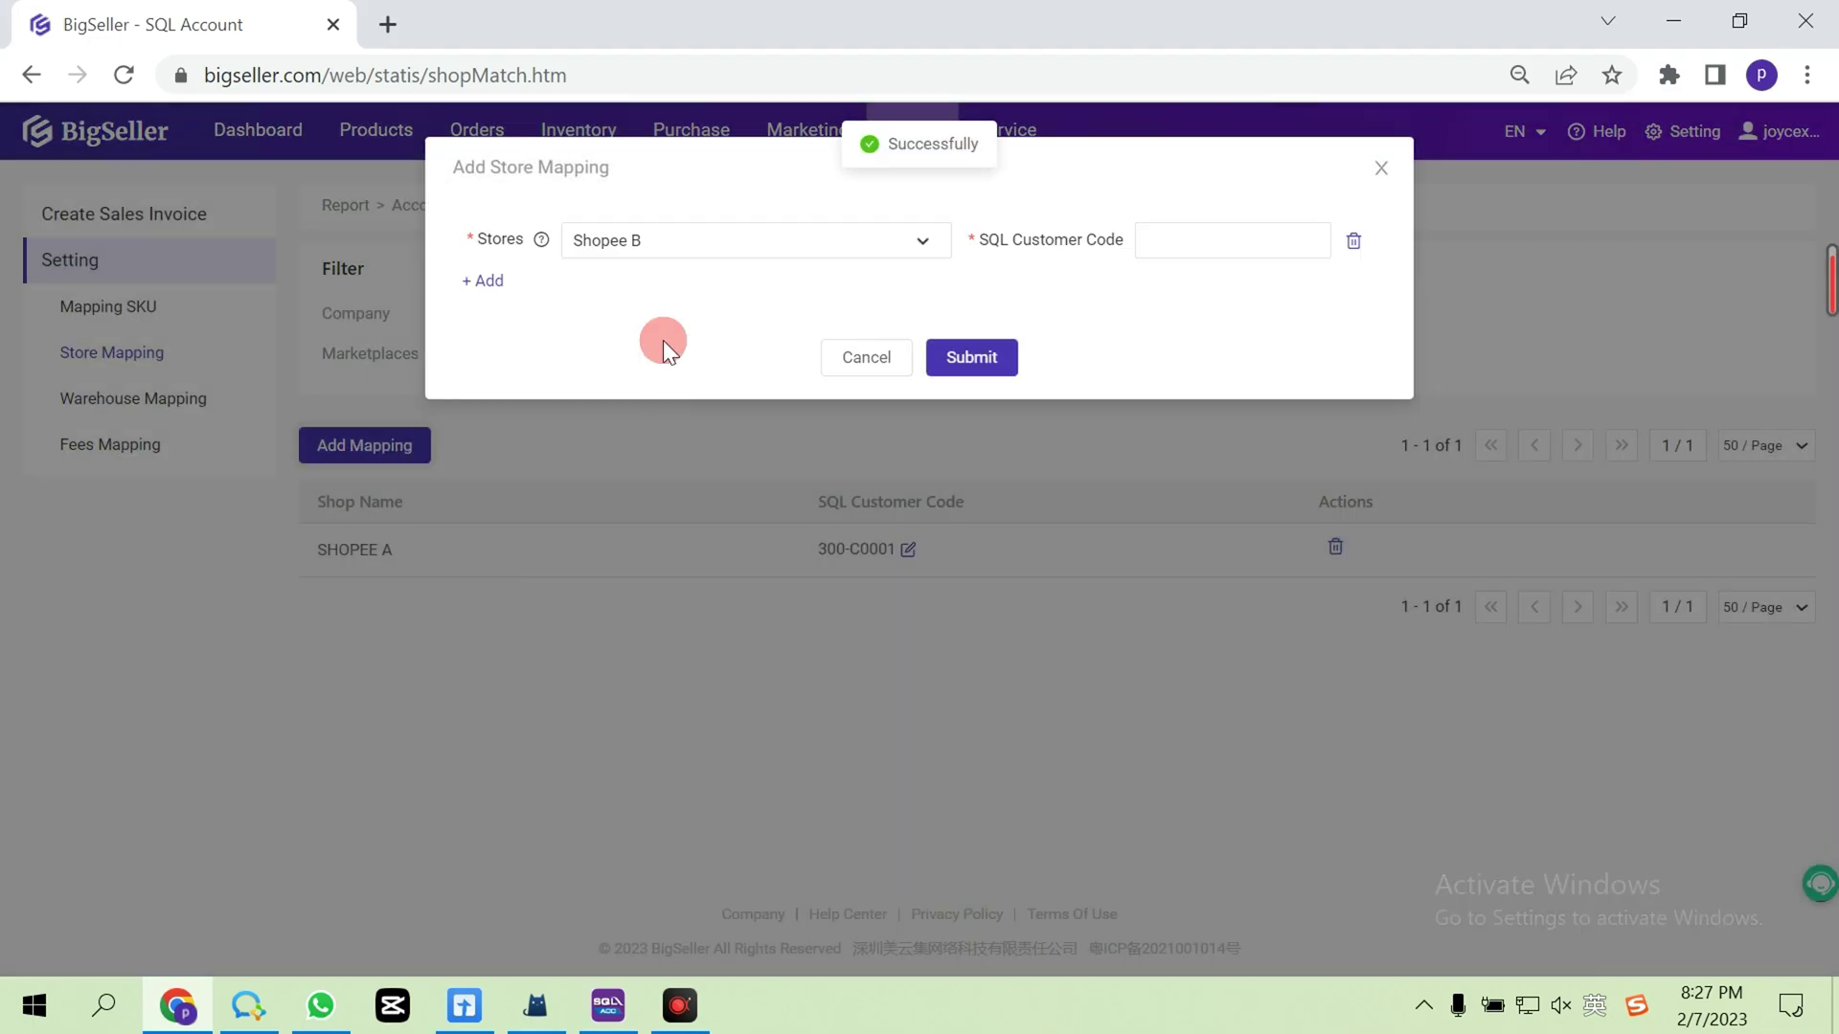
{"action": "left_click", "coordinate": [1149, 238]}
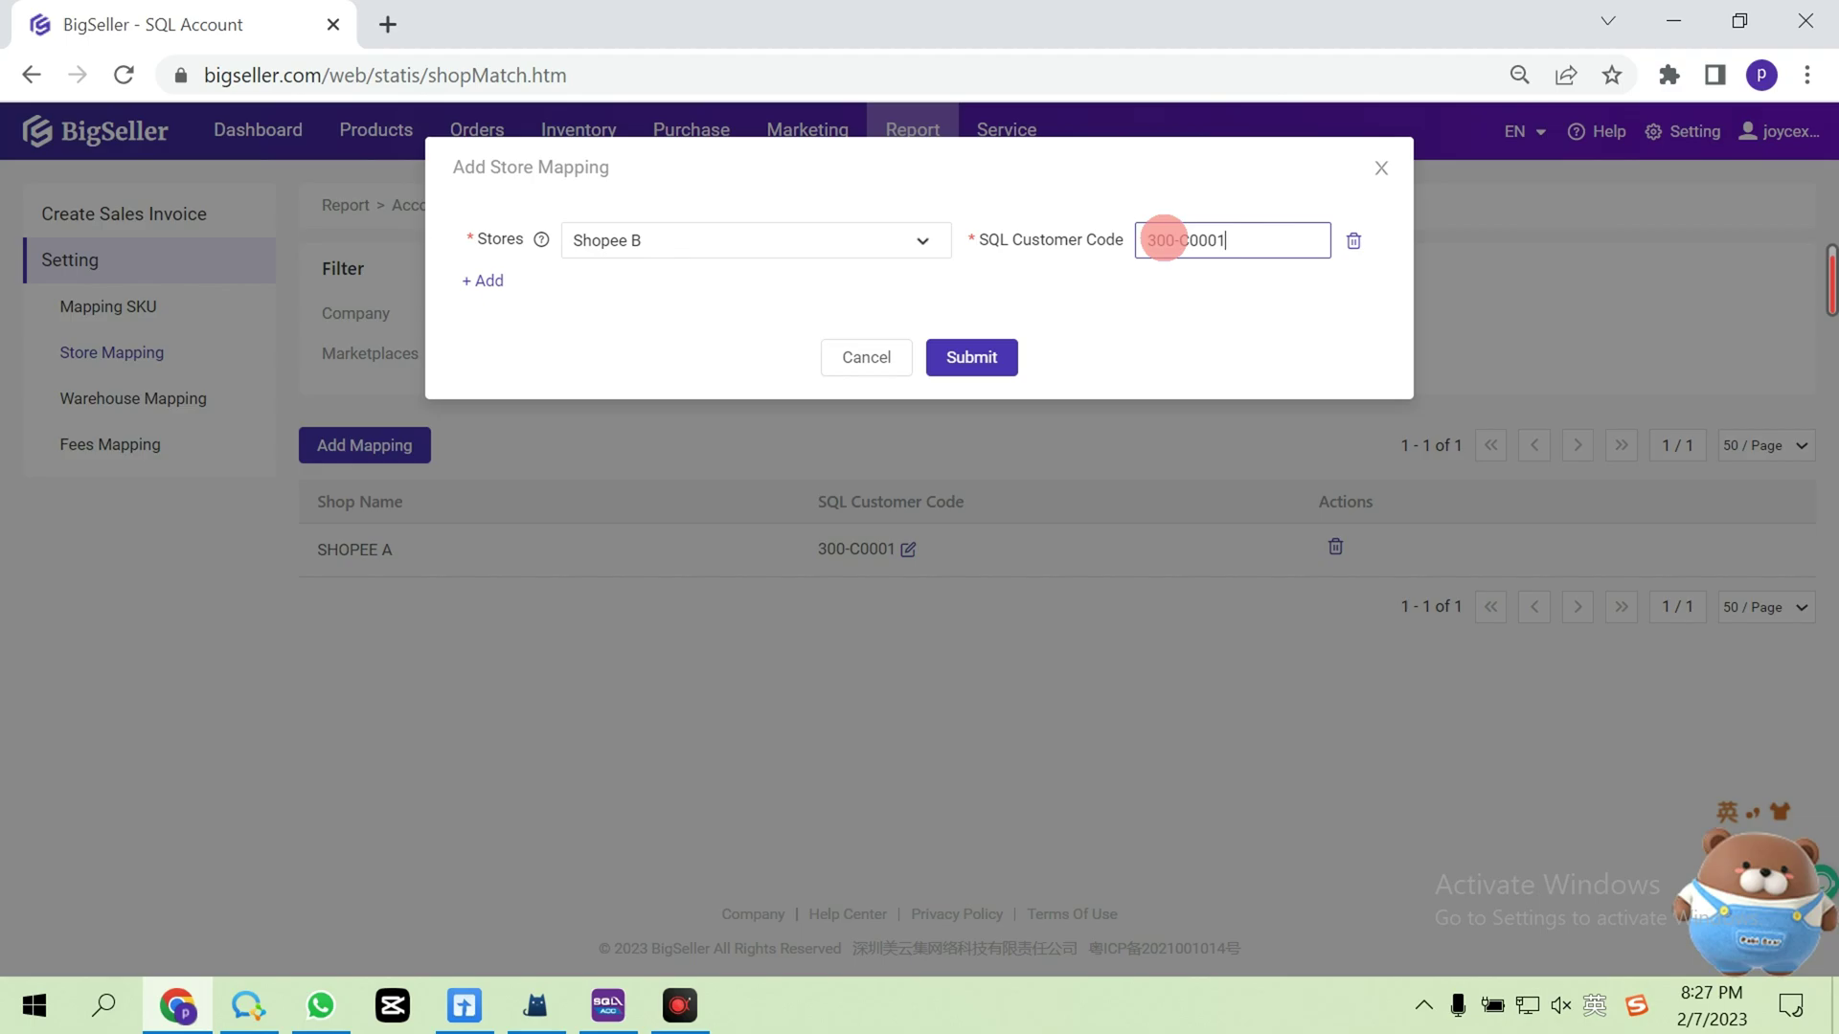
{"action": "left_click", "coordinate": [971, 357]}
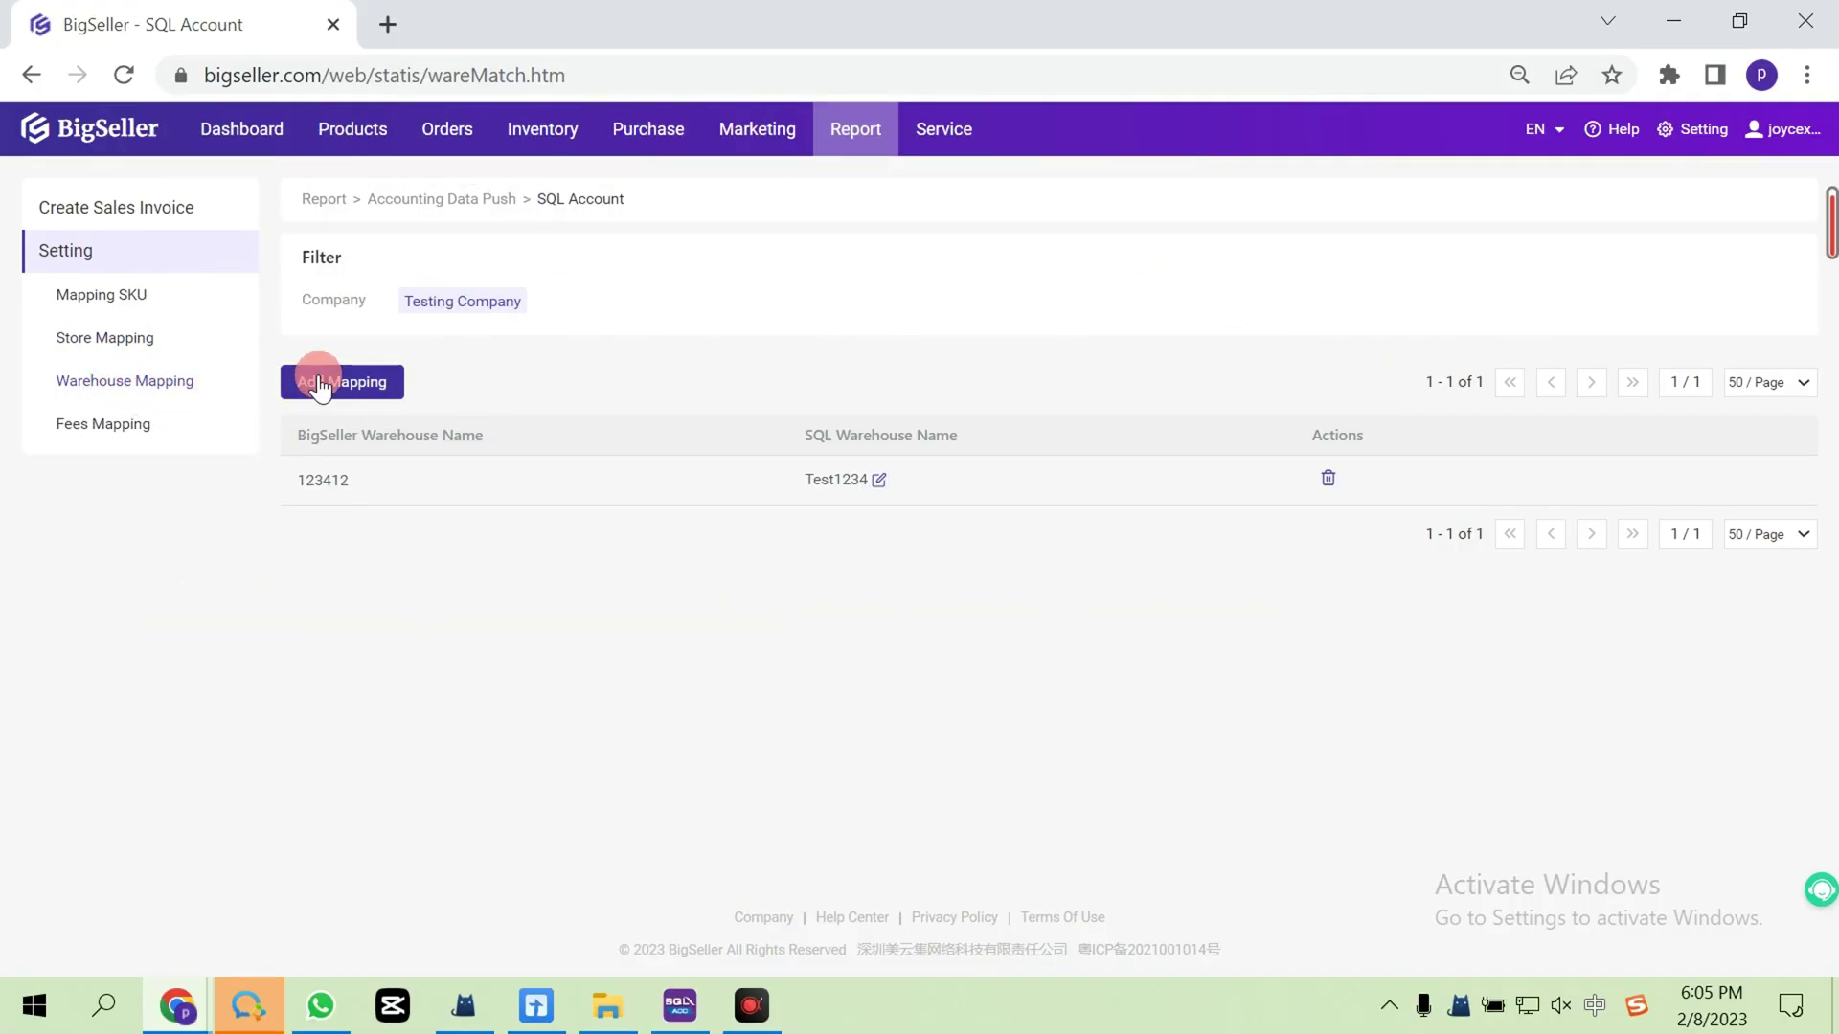
Step: Start a warehouse mapping with Akhi Warehouse as the BigSeller warehouse
{"action": "left_click", "coordinate": [318, 383]}
{"action": "left_click", "coordinate": [492, 230]}
{"action": "left_click", "coordinate": [825, 231]}
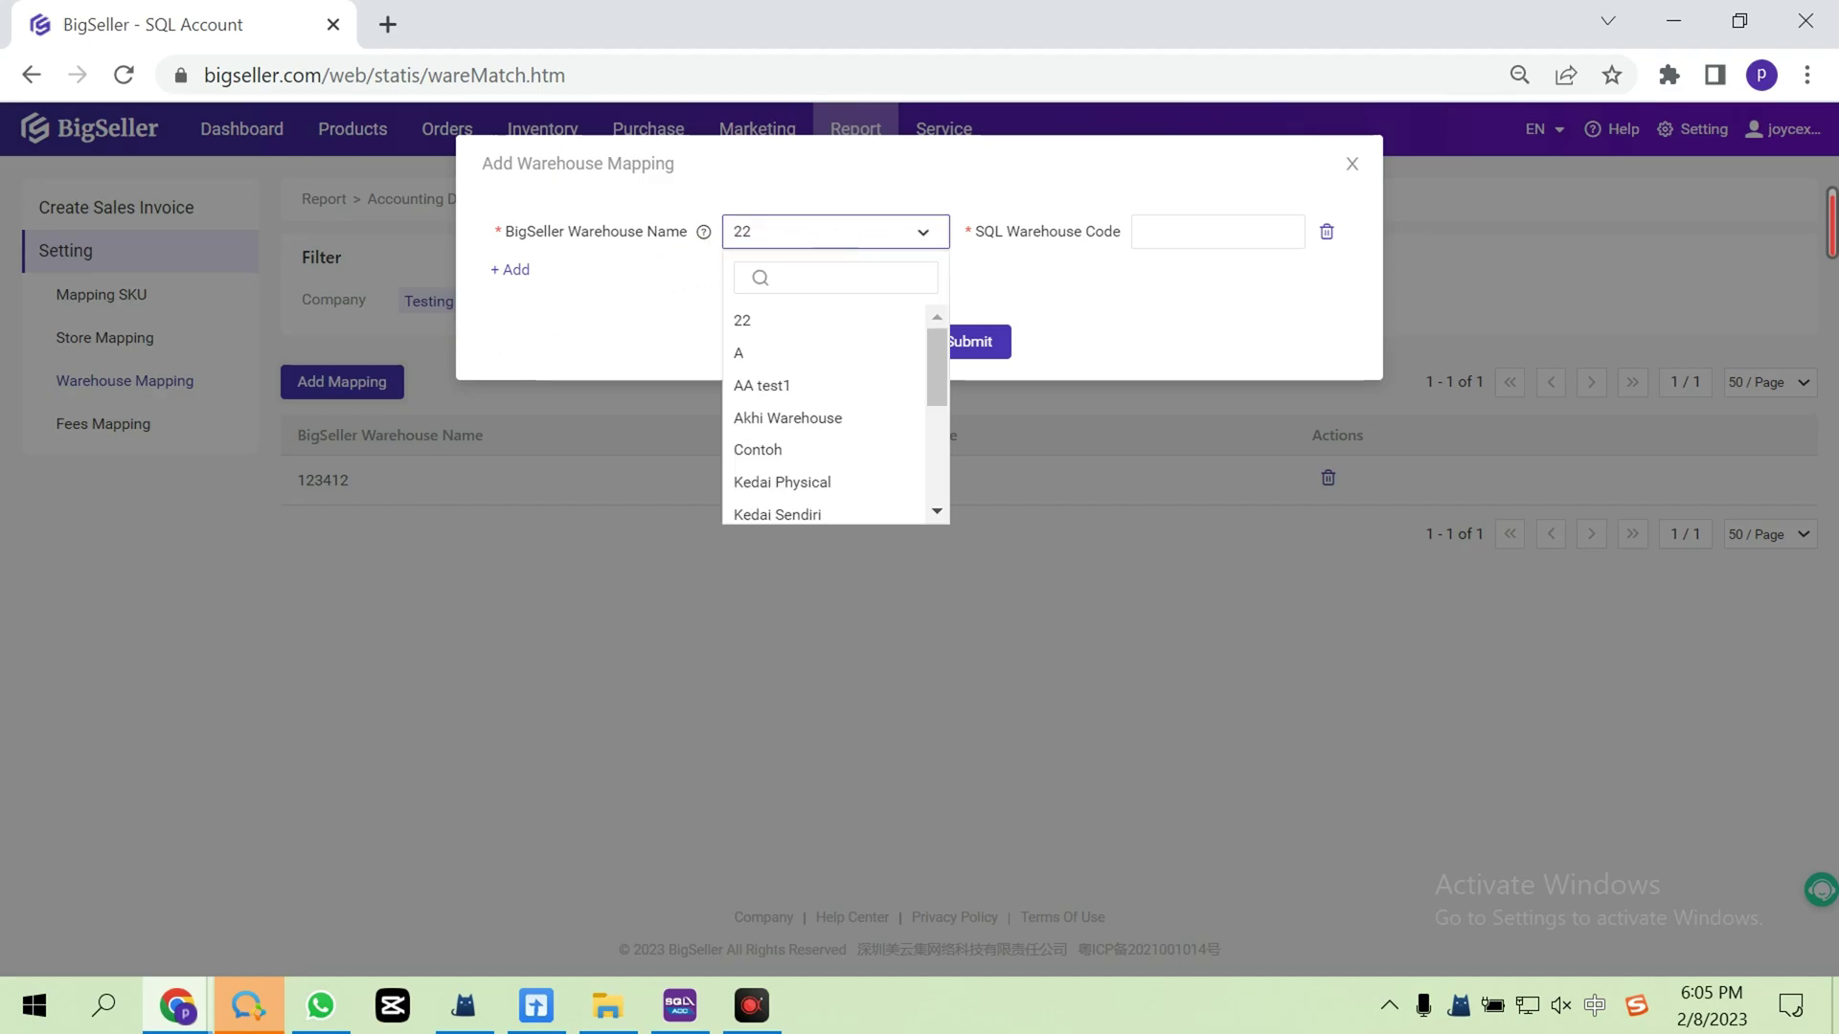
{"action": "left_click", "coordinate": [818, 419]}
{"action": "left_click", "coordinate": [1164, 233]}
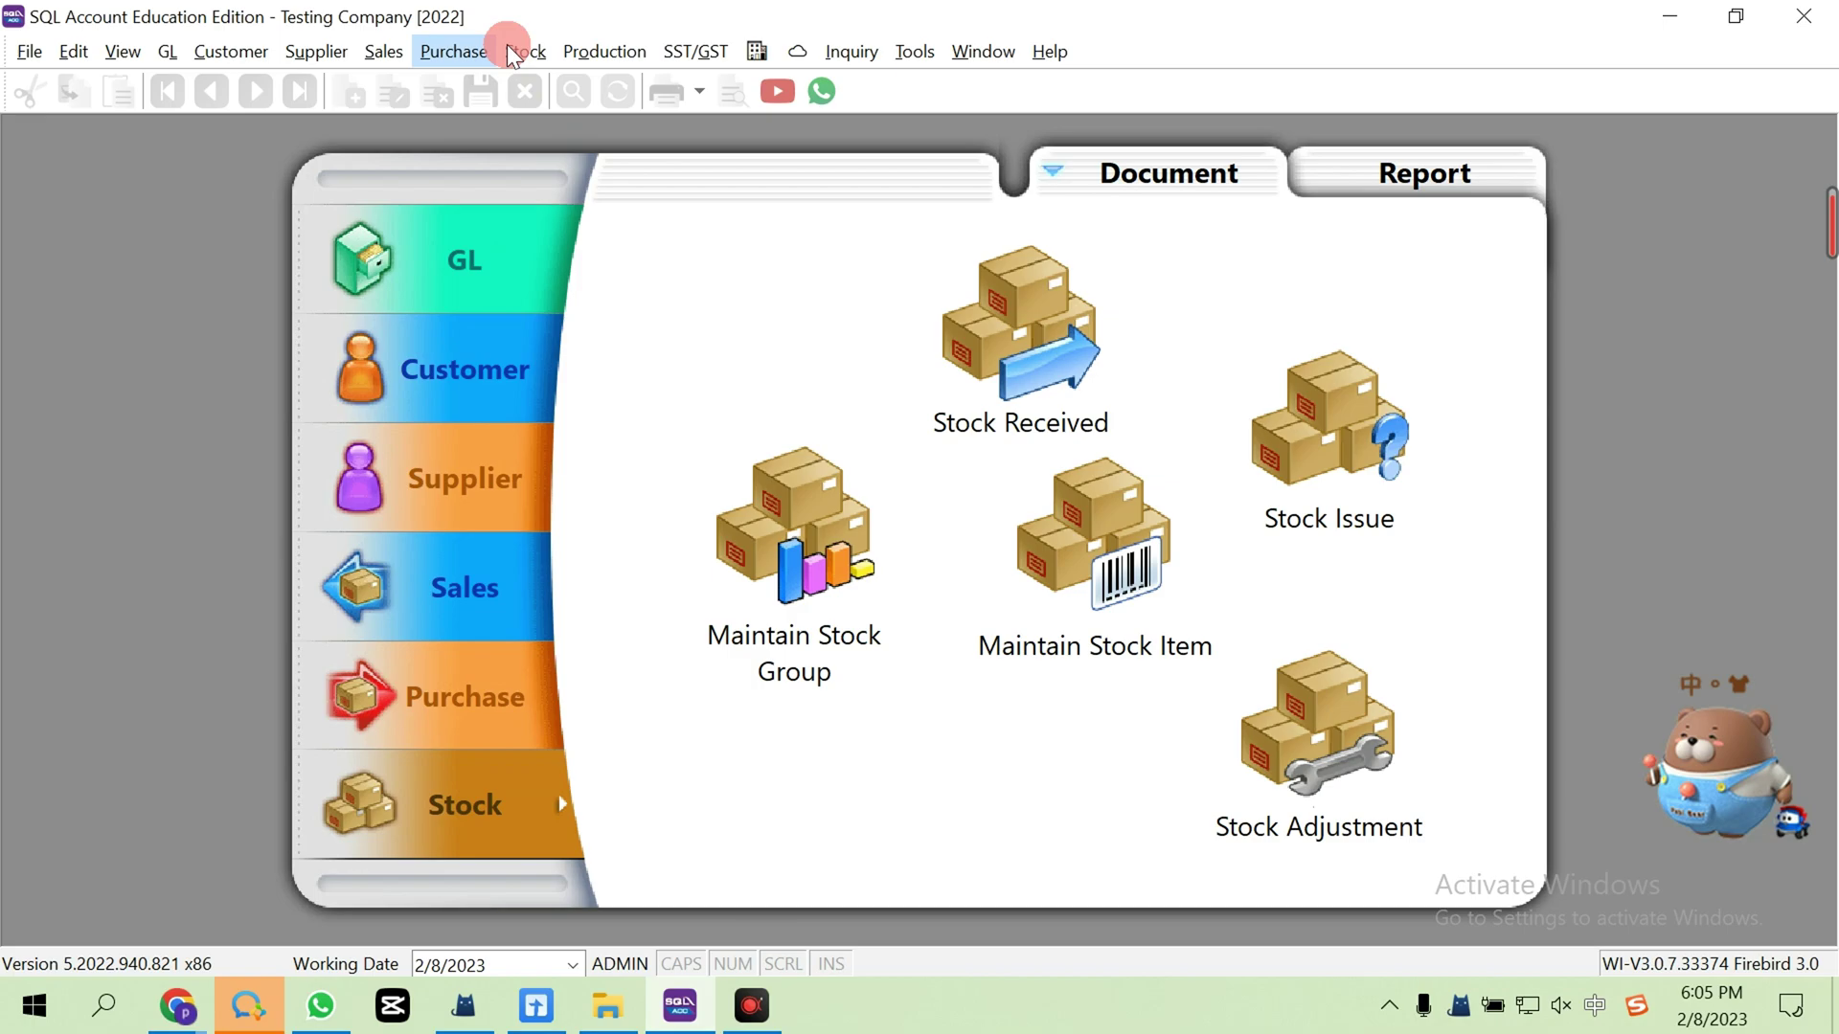
Step: Copy the Penang code from SQL Account's stock locations and return to BigSeller
{"action": "left_click", "coordinate": [522, 51]}
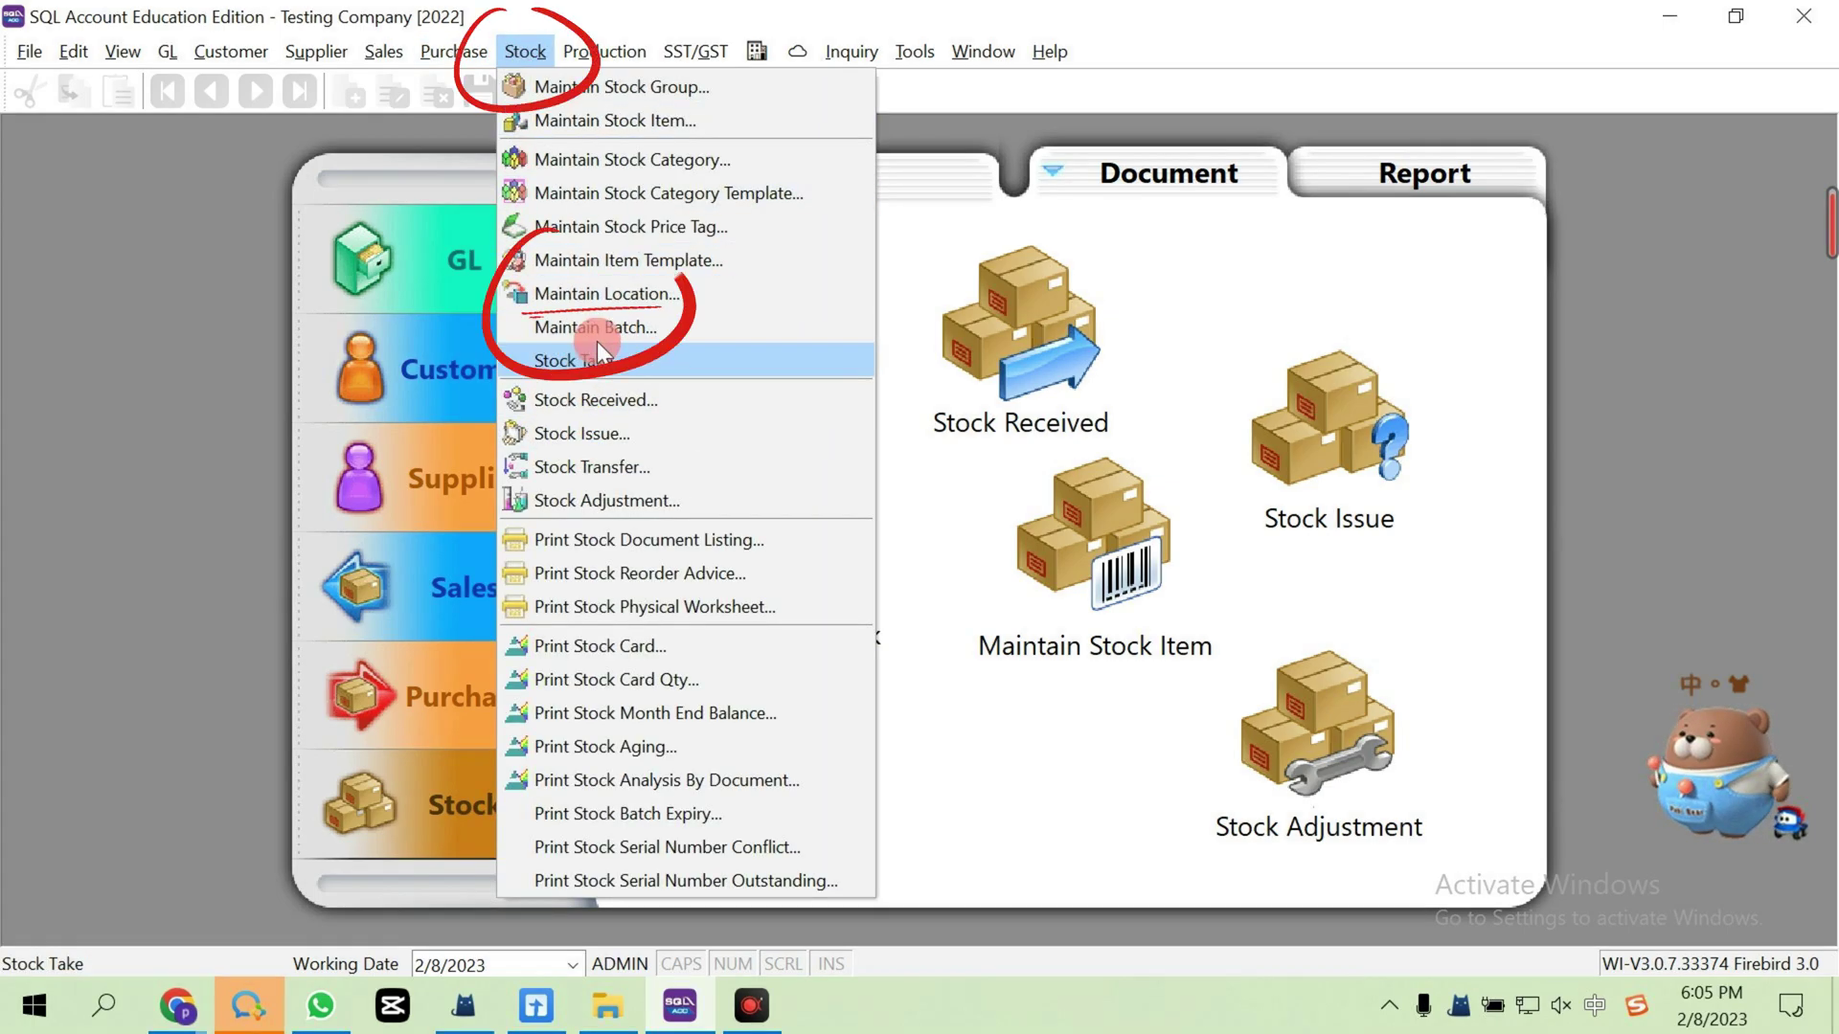
{"action": "left_click", "coordinate": [603, 294]}
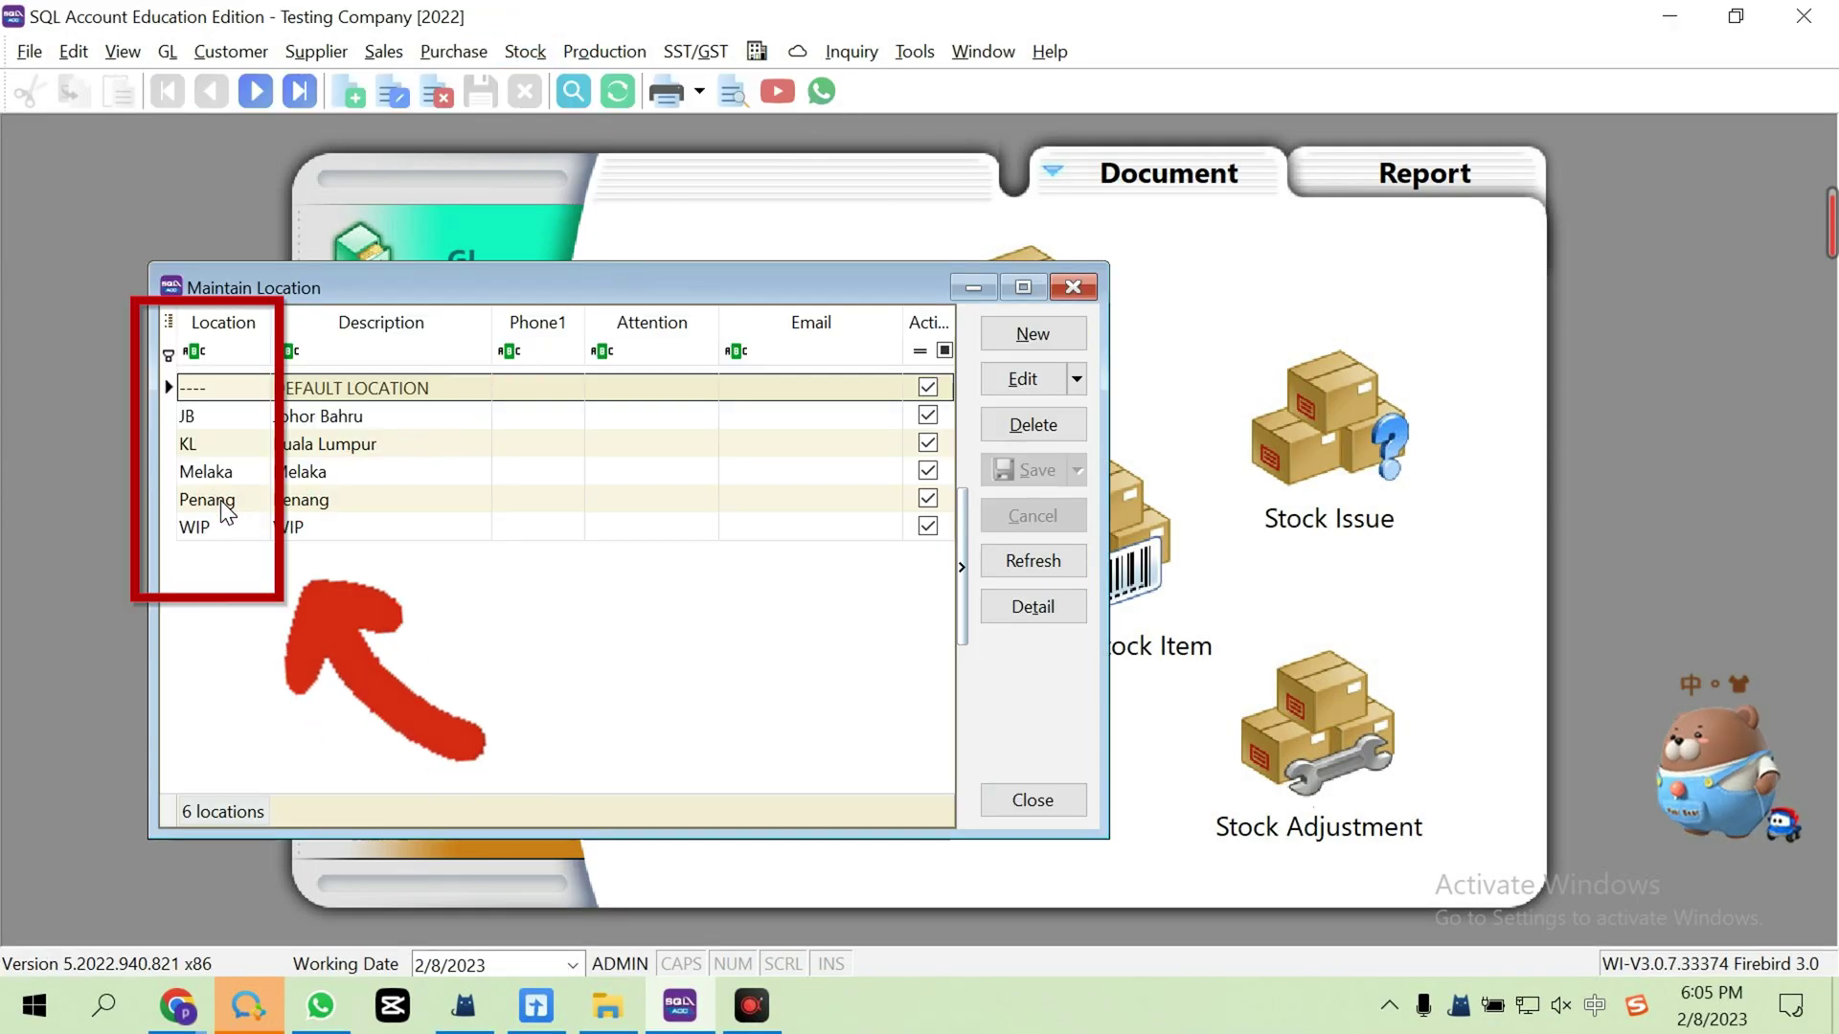
{"action": "right_click", "coordinate": [220, 500]}
{"action": "left_click", "coordinate": [290, 521]}
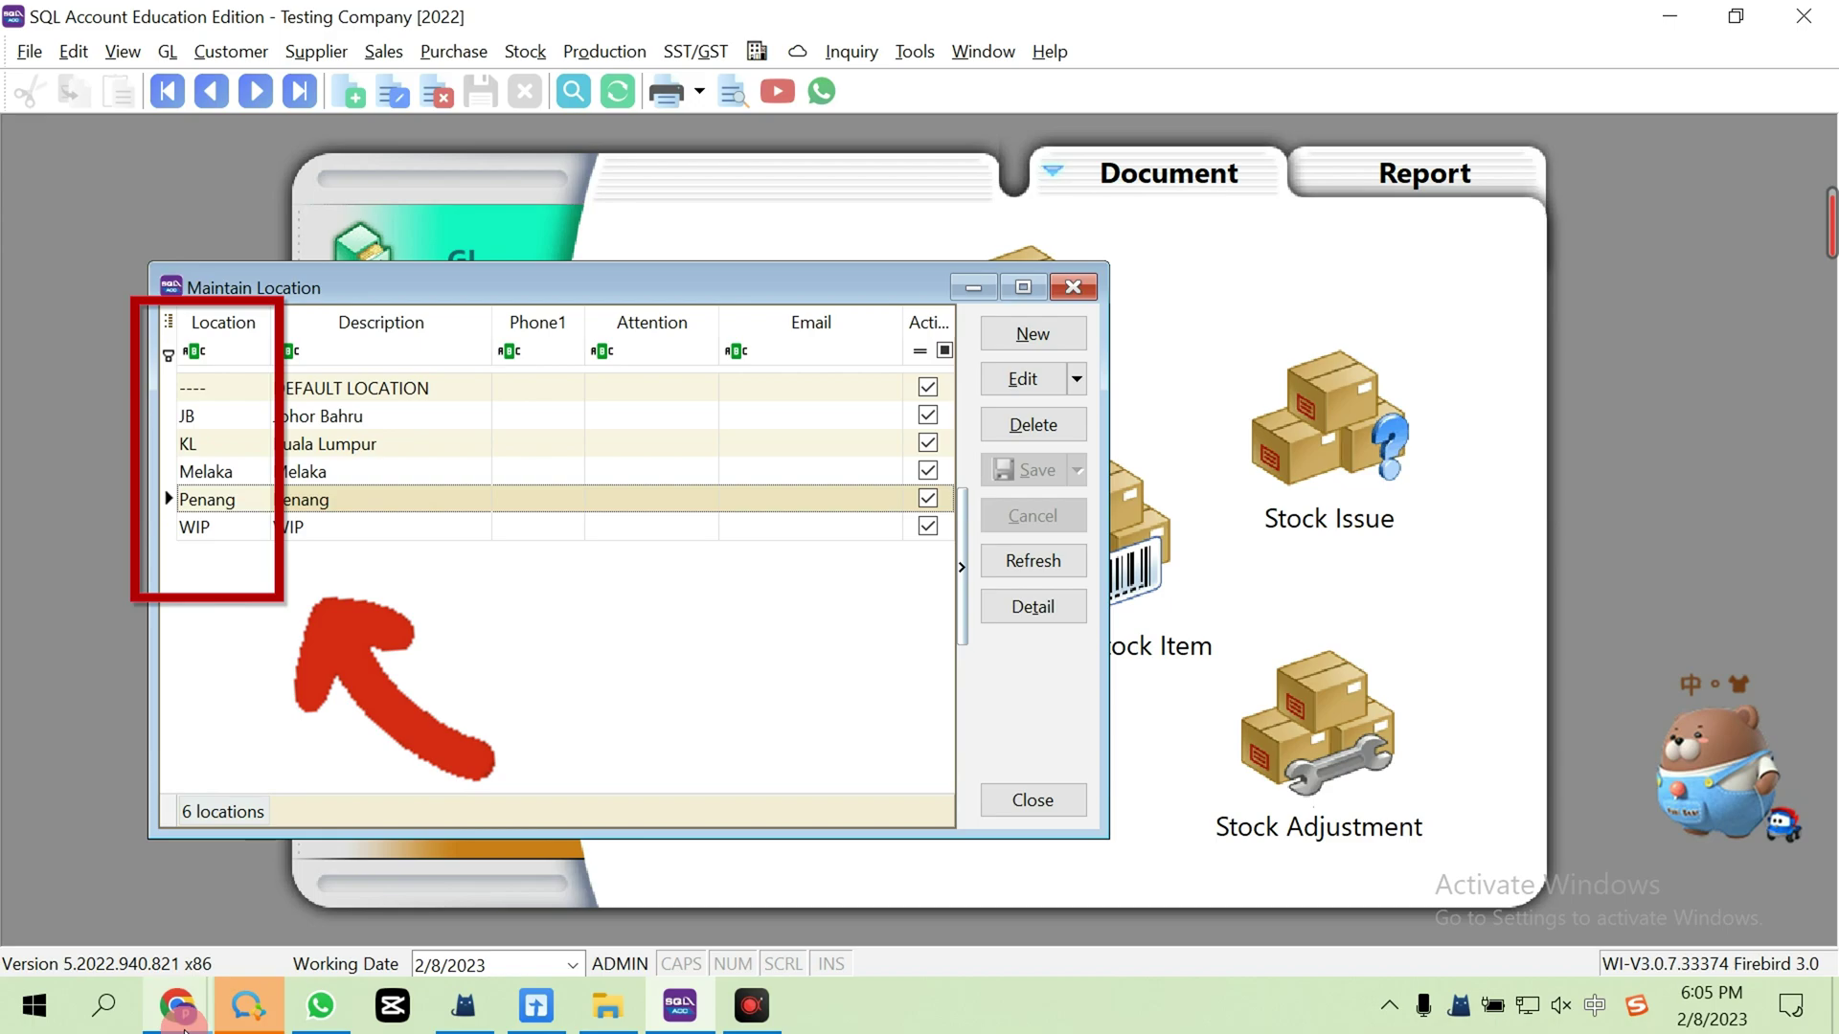
{"action": "mouse_move", "coordinate": [177, 1005]}
{"action": "left_click", "coordinate": [407, 921]}
Step: Paste Penang as Akhi Warehouse's SQL warehouse code and submit the mapping
{"action": "left_click", "coordinate": [1170, 221]}
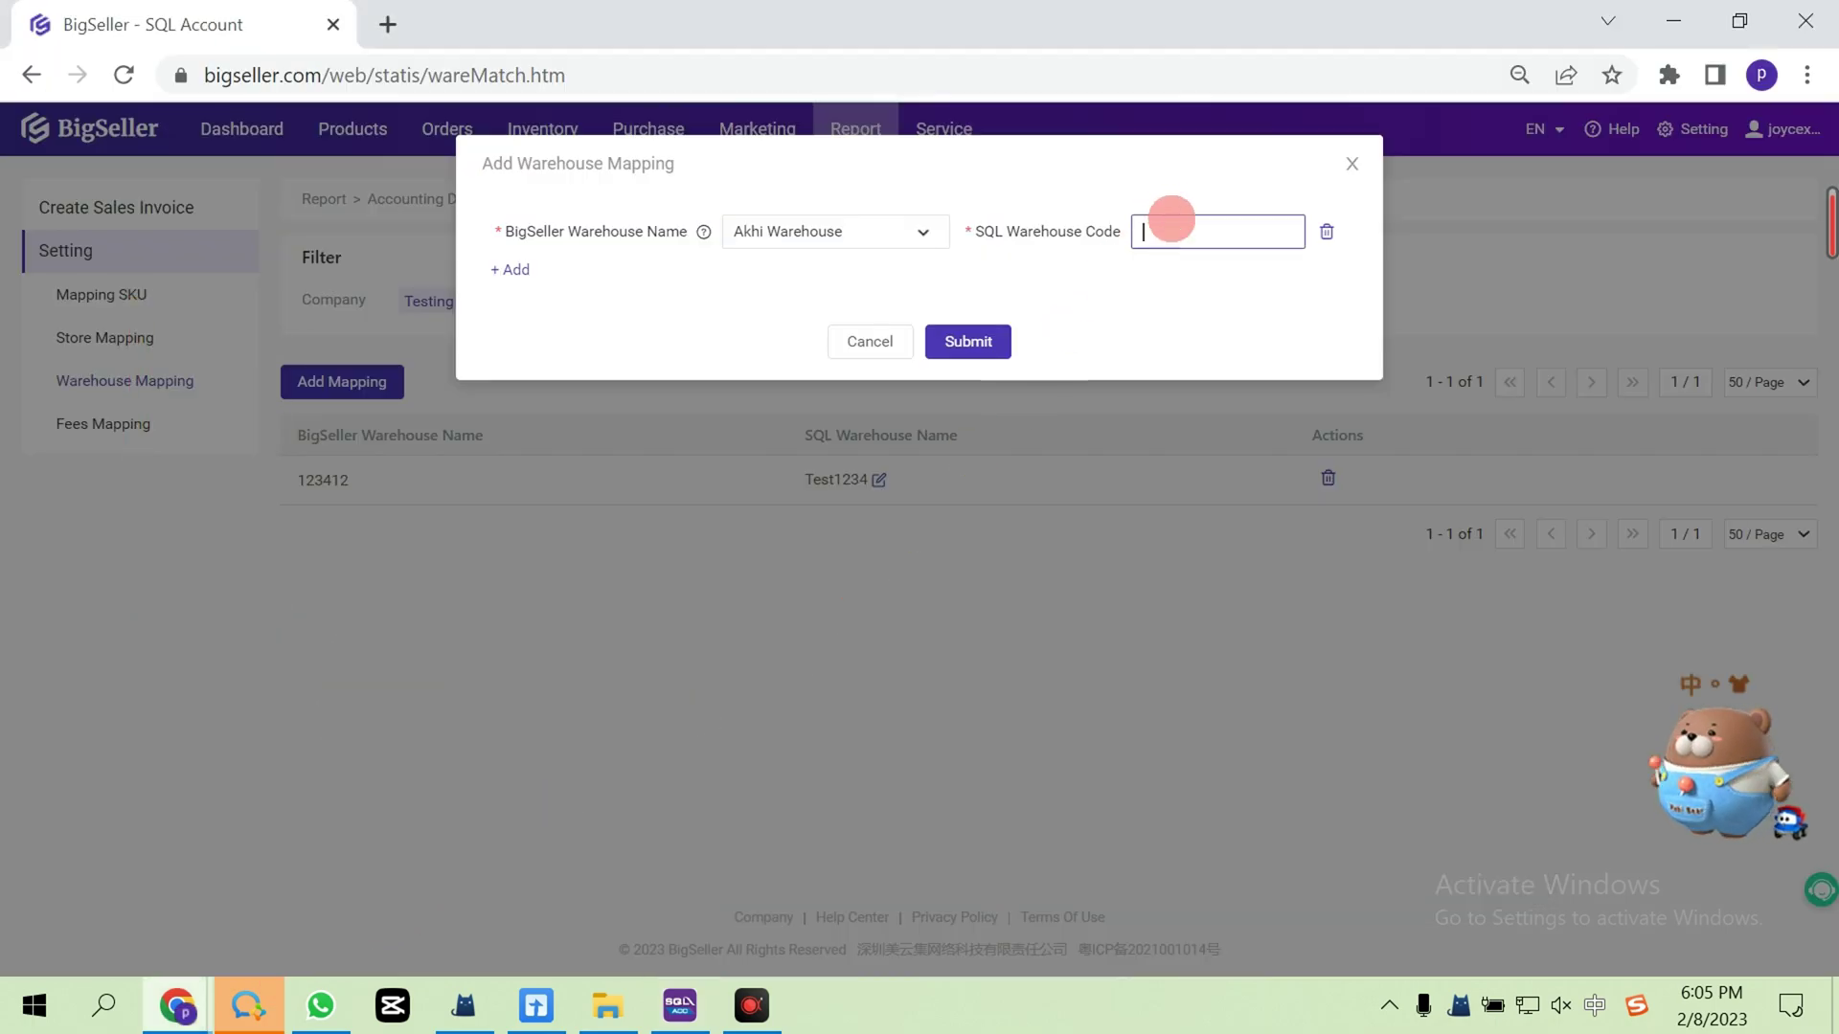
{"action": "key", "text": "ctrl+v"}
{"action": "left_click", "coordinate": [962, 344]}
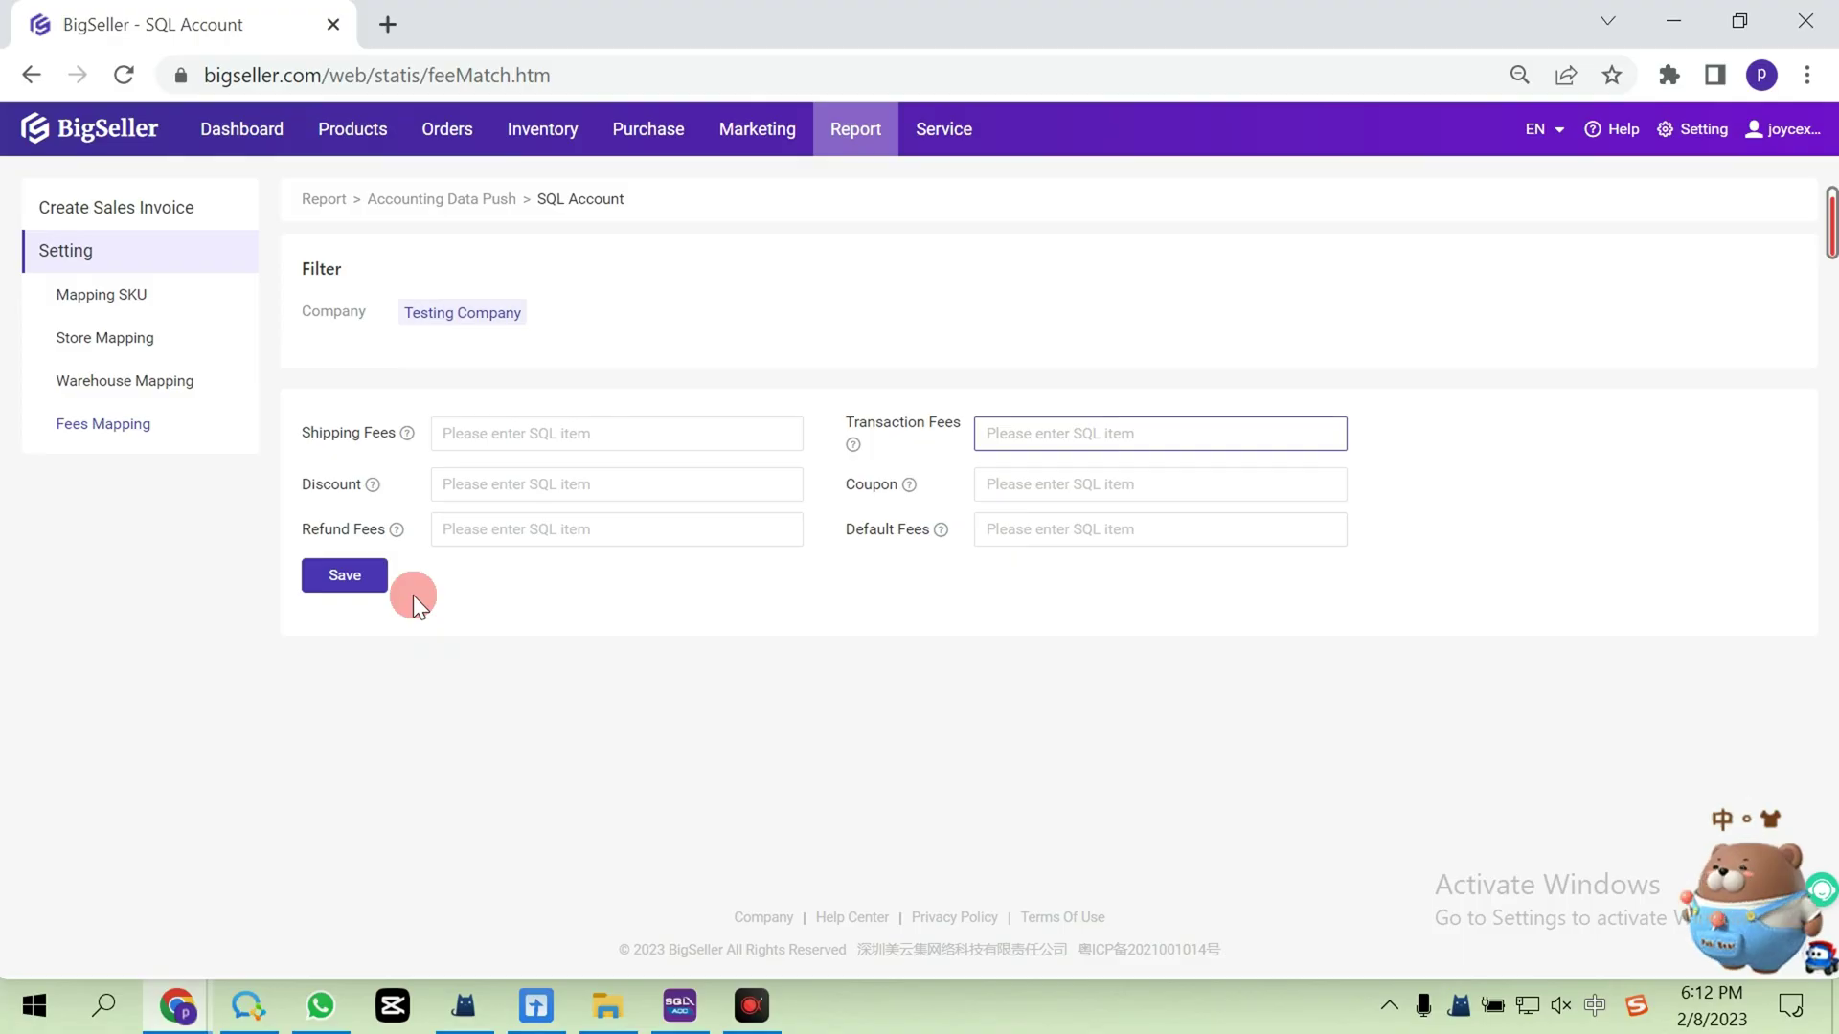
Step: Open SQL Account's stock item list sorted by item code
{"action": "left_click", "coordinate": [680, 1005]}
{"action": "left_click", "coordinate": [459, 831]}
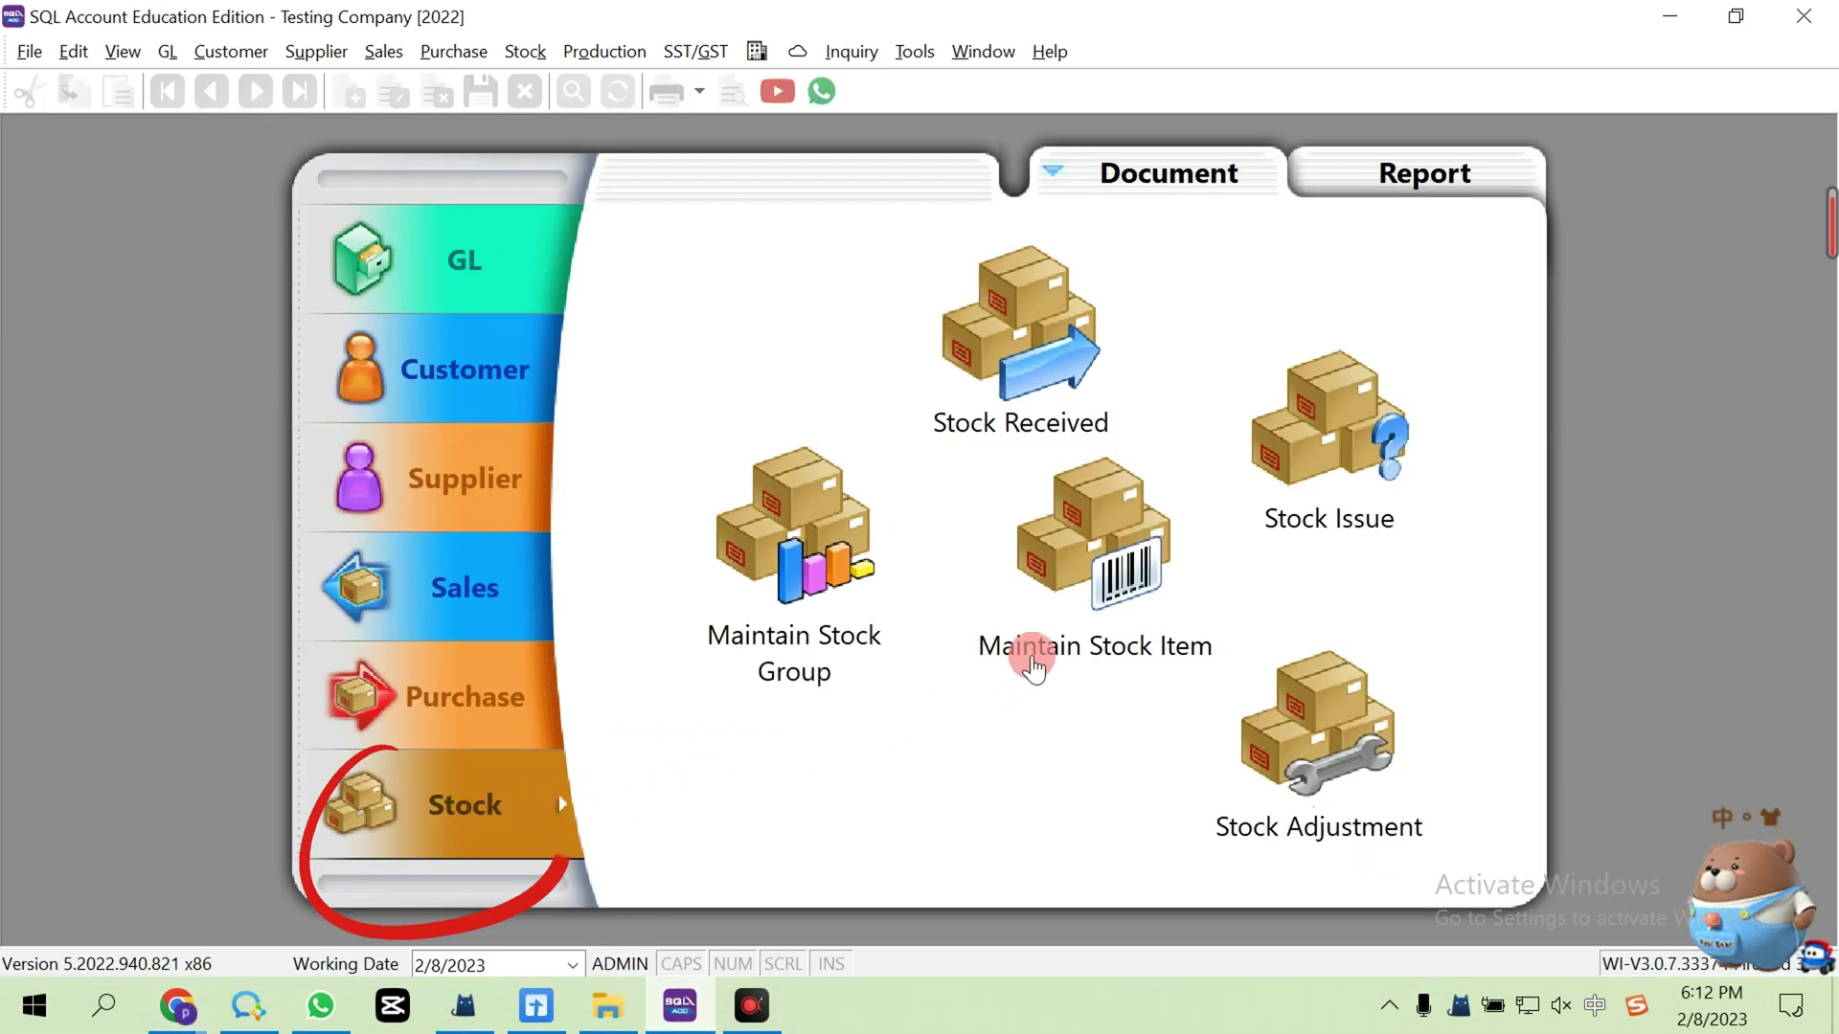
{"action": "left_click", "coordinate": [1099, 582]}
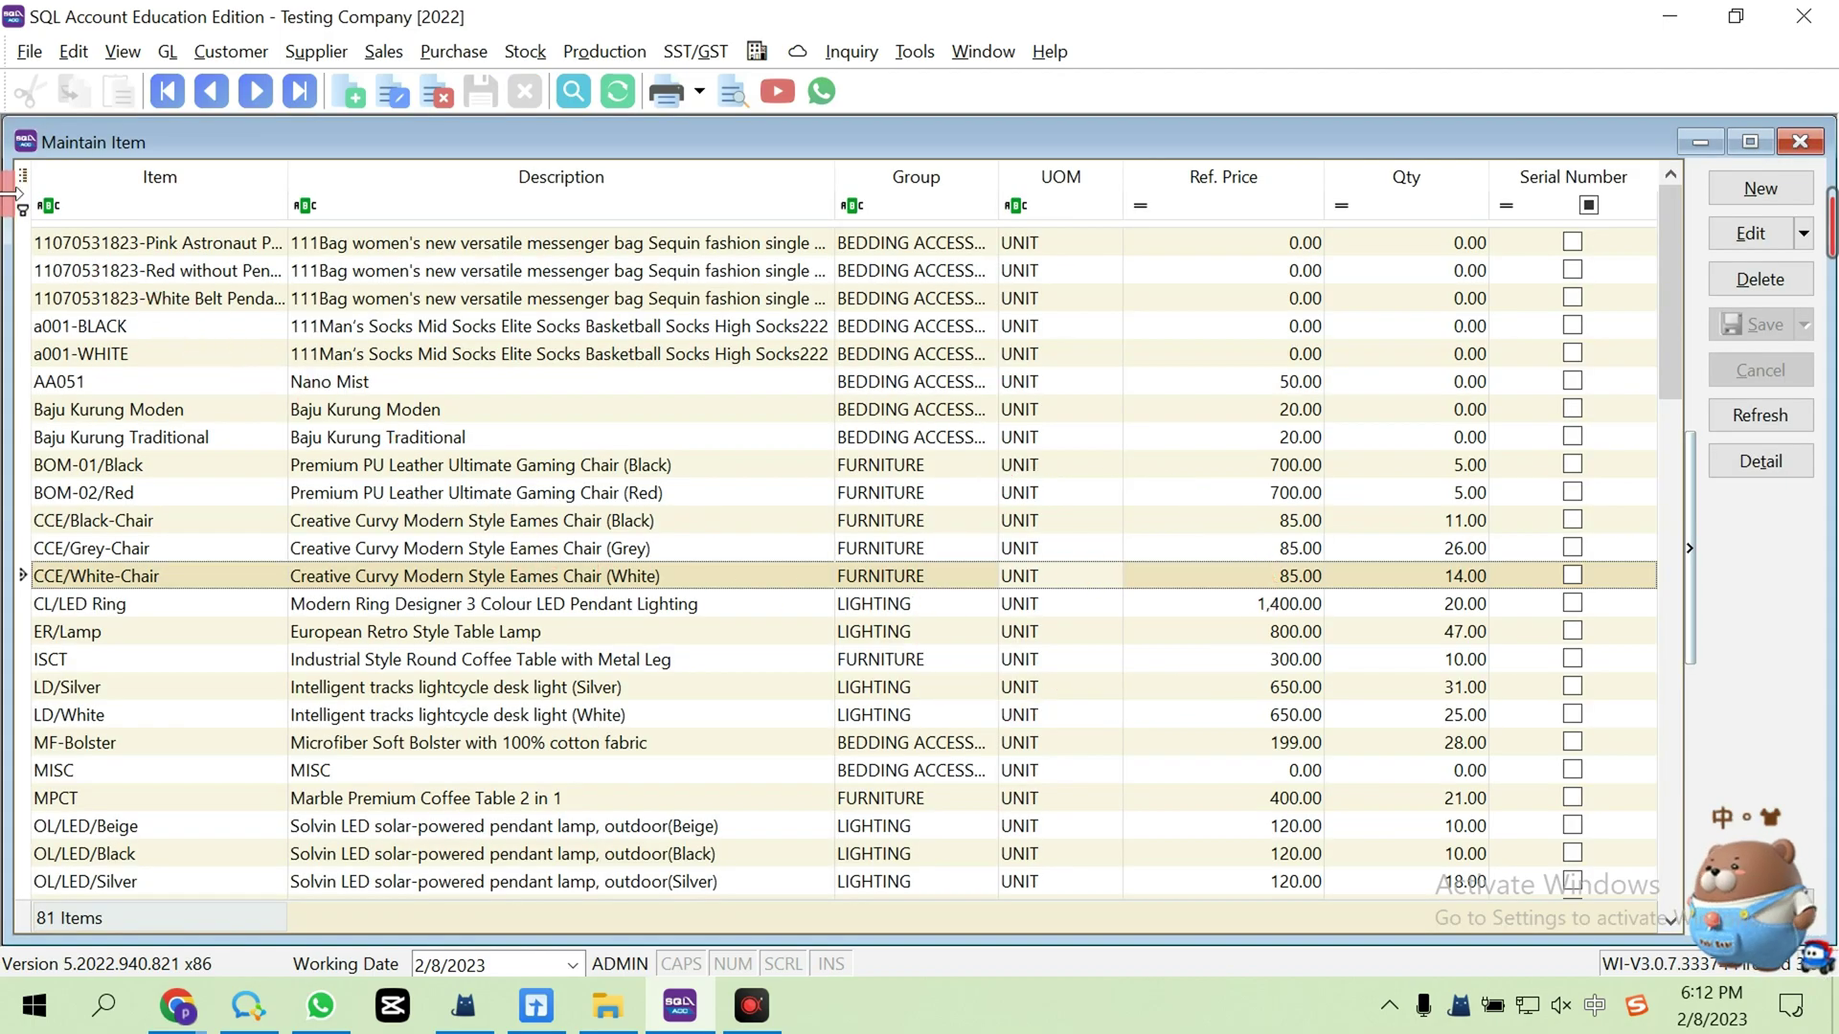
{"action": "left_click", "coordinate": [203, 185]}
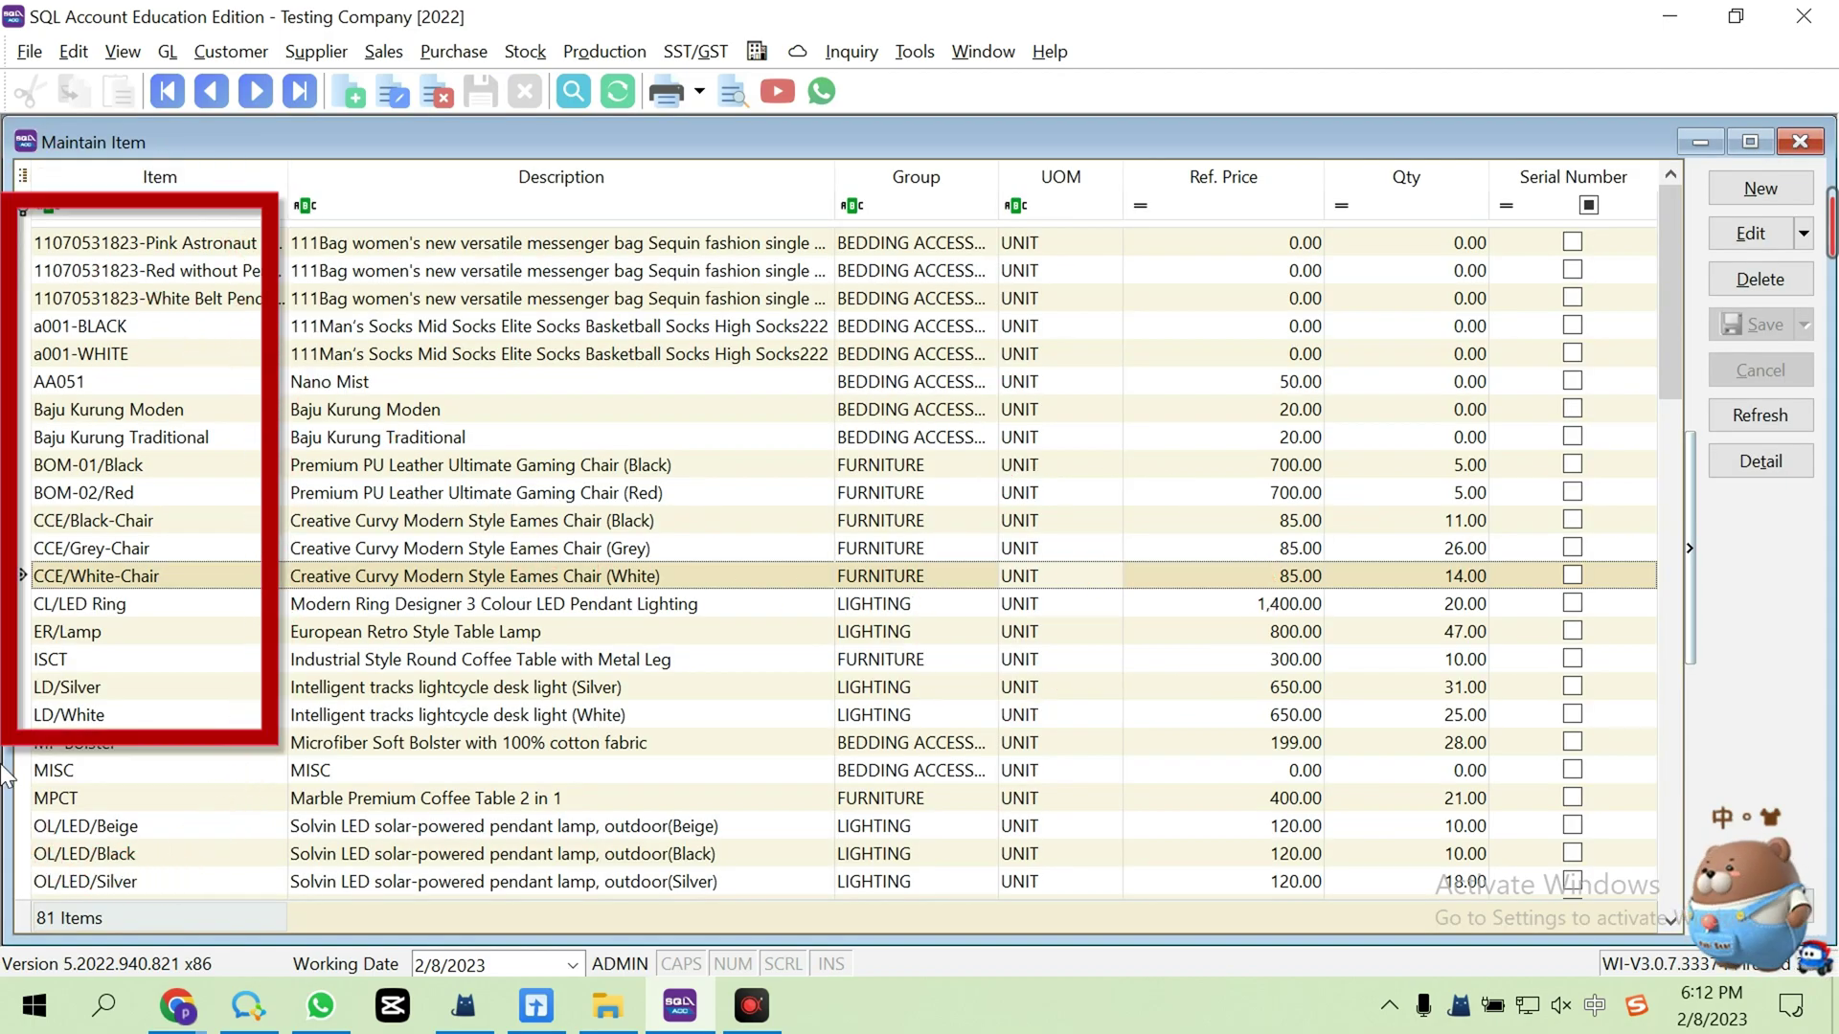
{"action": "left_click", "coordinate": [151, 172]}
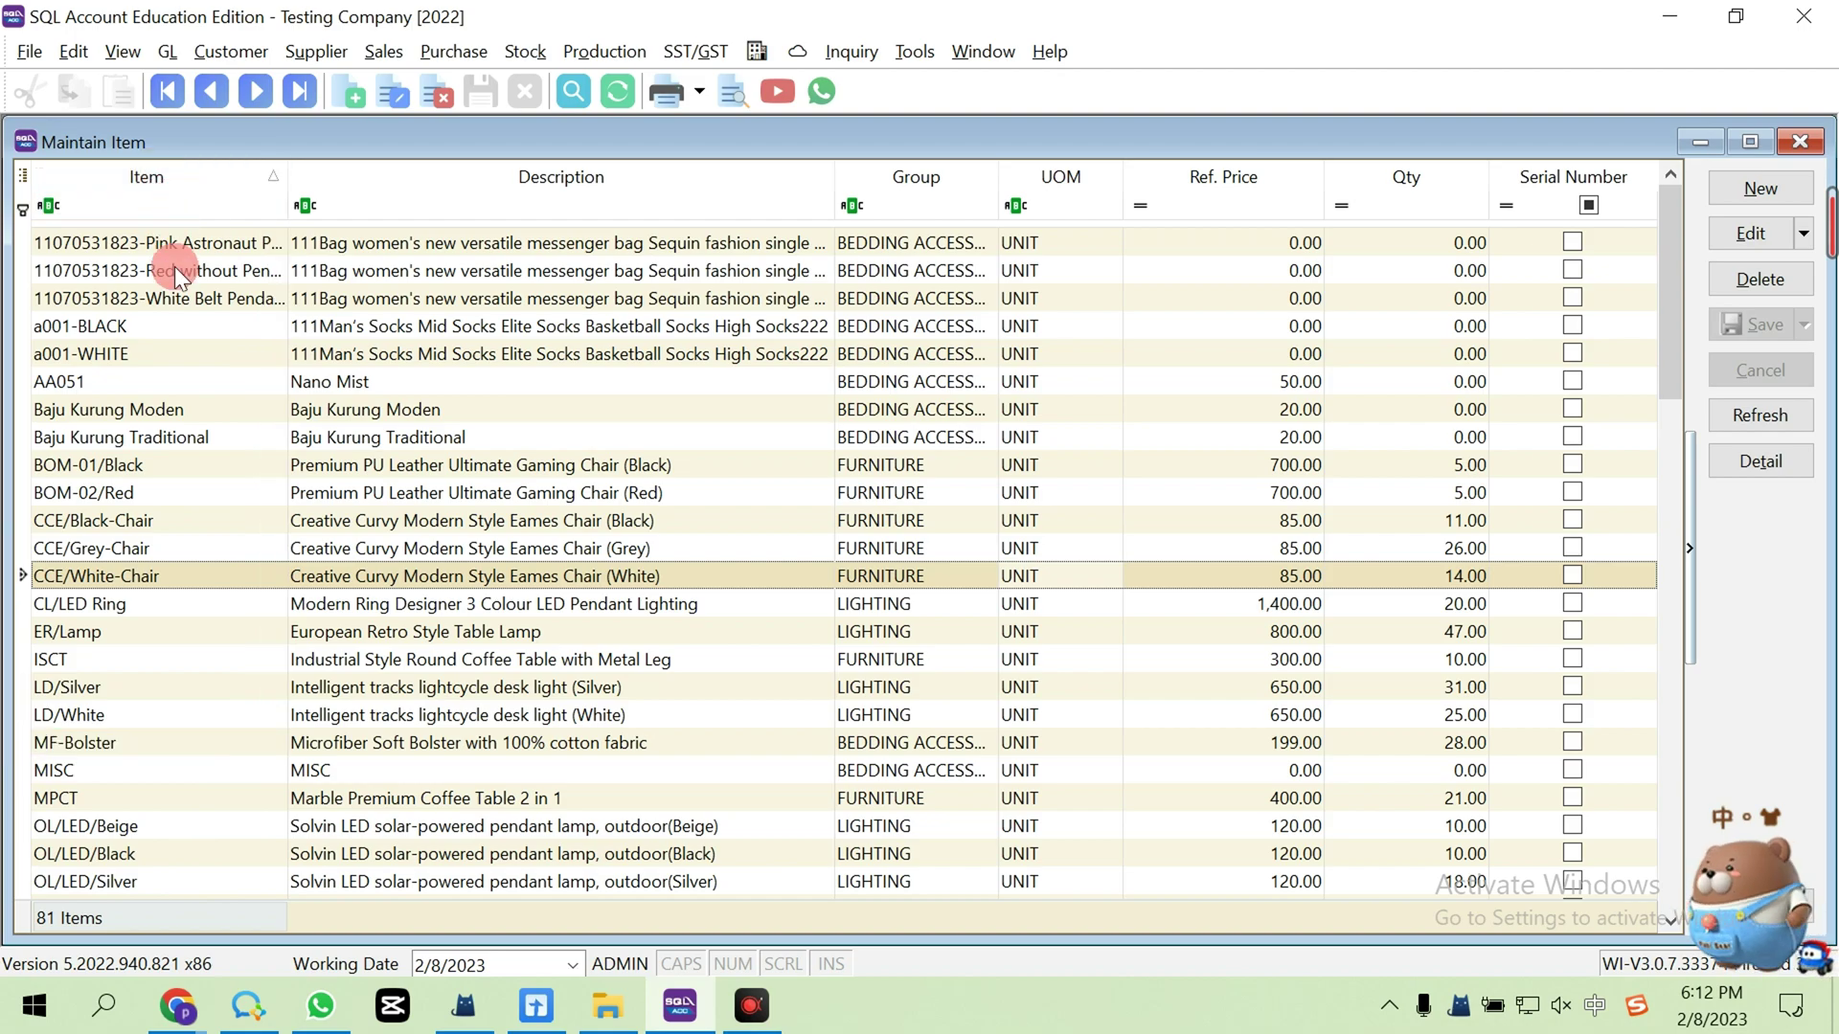
Step: Copy the Shipping Fees item code and go back to BigSeller's fee mapping page
{"action": "scroll", "coordinate": [129, 605], "scroll_direction": "down", "scroll_amount": 9}
{"action": "scroll", "coordinate": [129, 606], "scroll_direction": "down", "scroll_amount": 6}
{"action": "right_click", "coordinate": [128, 584]}
{"action": "left_click", "coordinate": [225, 820]}
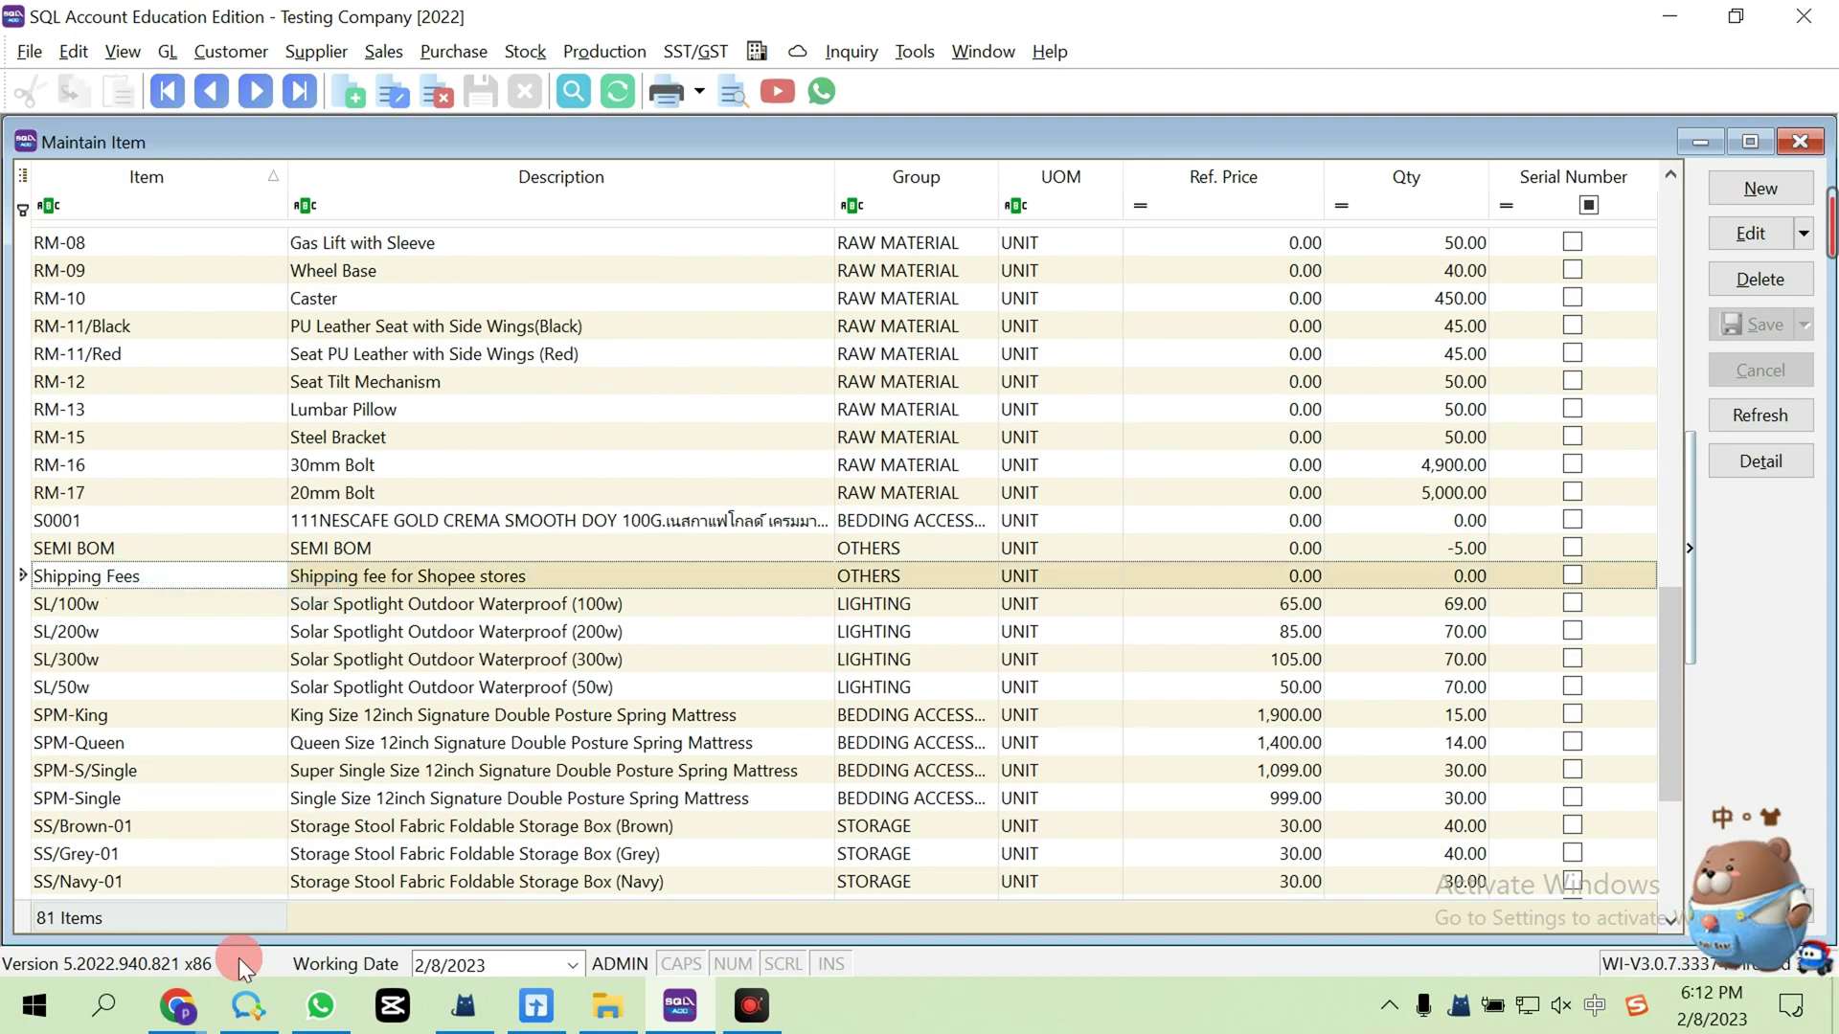
{"action": "mouse_move", "coordinate": [136, 1029]}
{"action": "left_click", "coordinate": [465, 890]}
Step: Fill in Shipping Fees and map Transaction Fees to the SL/300w item
{"action": "left_click", "coordinate": [574, 430]}
{"action": "type", "text": "Shipping Fees"}
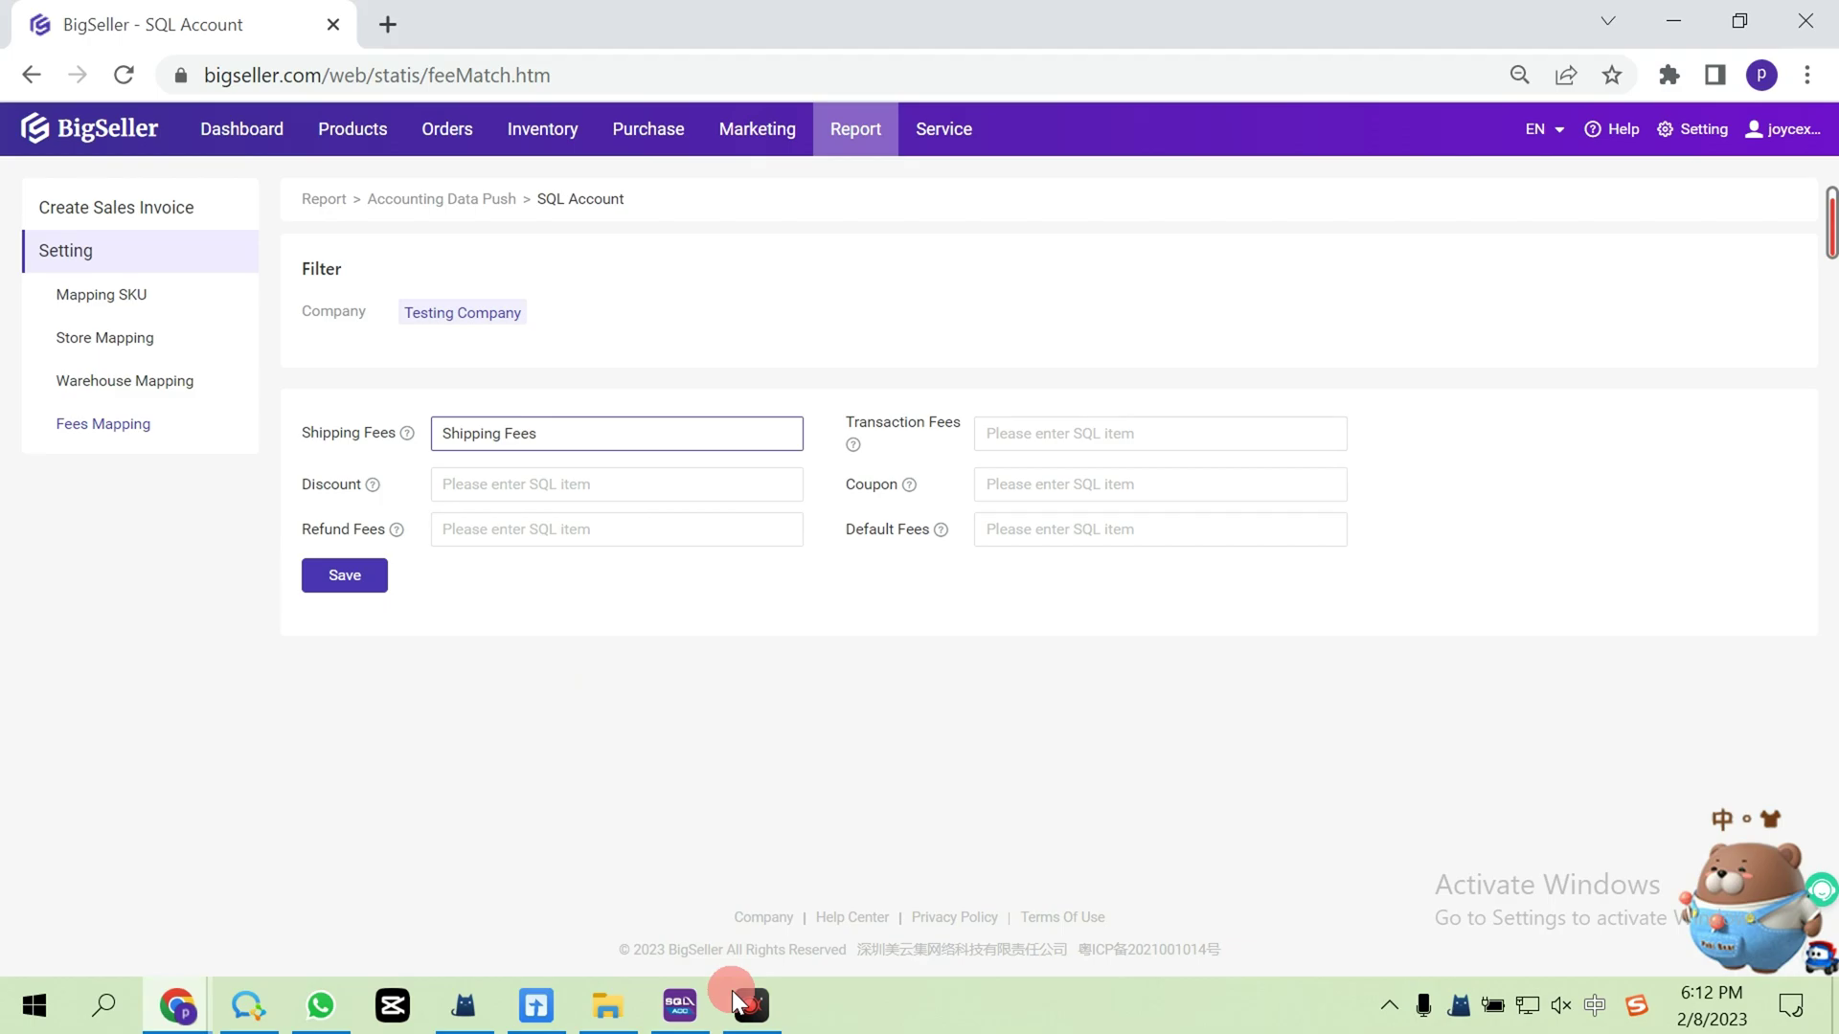
{"action": "left_click", "coordinate": [679, 1006]}
{"action": "right_click", "coordinate": [247, 659]}
{"action": "left_click", "coordinate": [141, 341]}
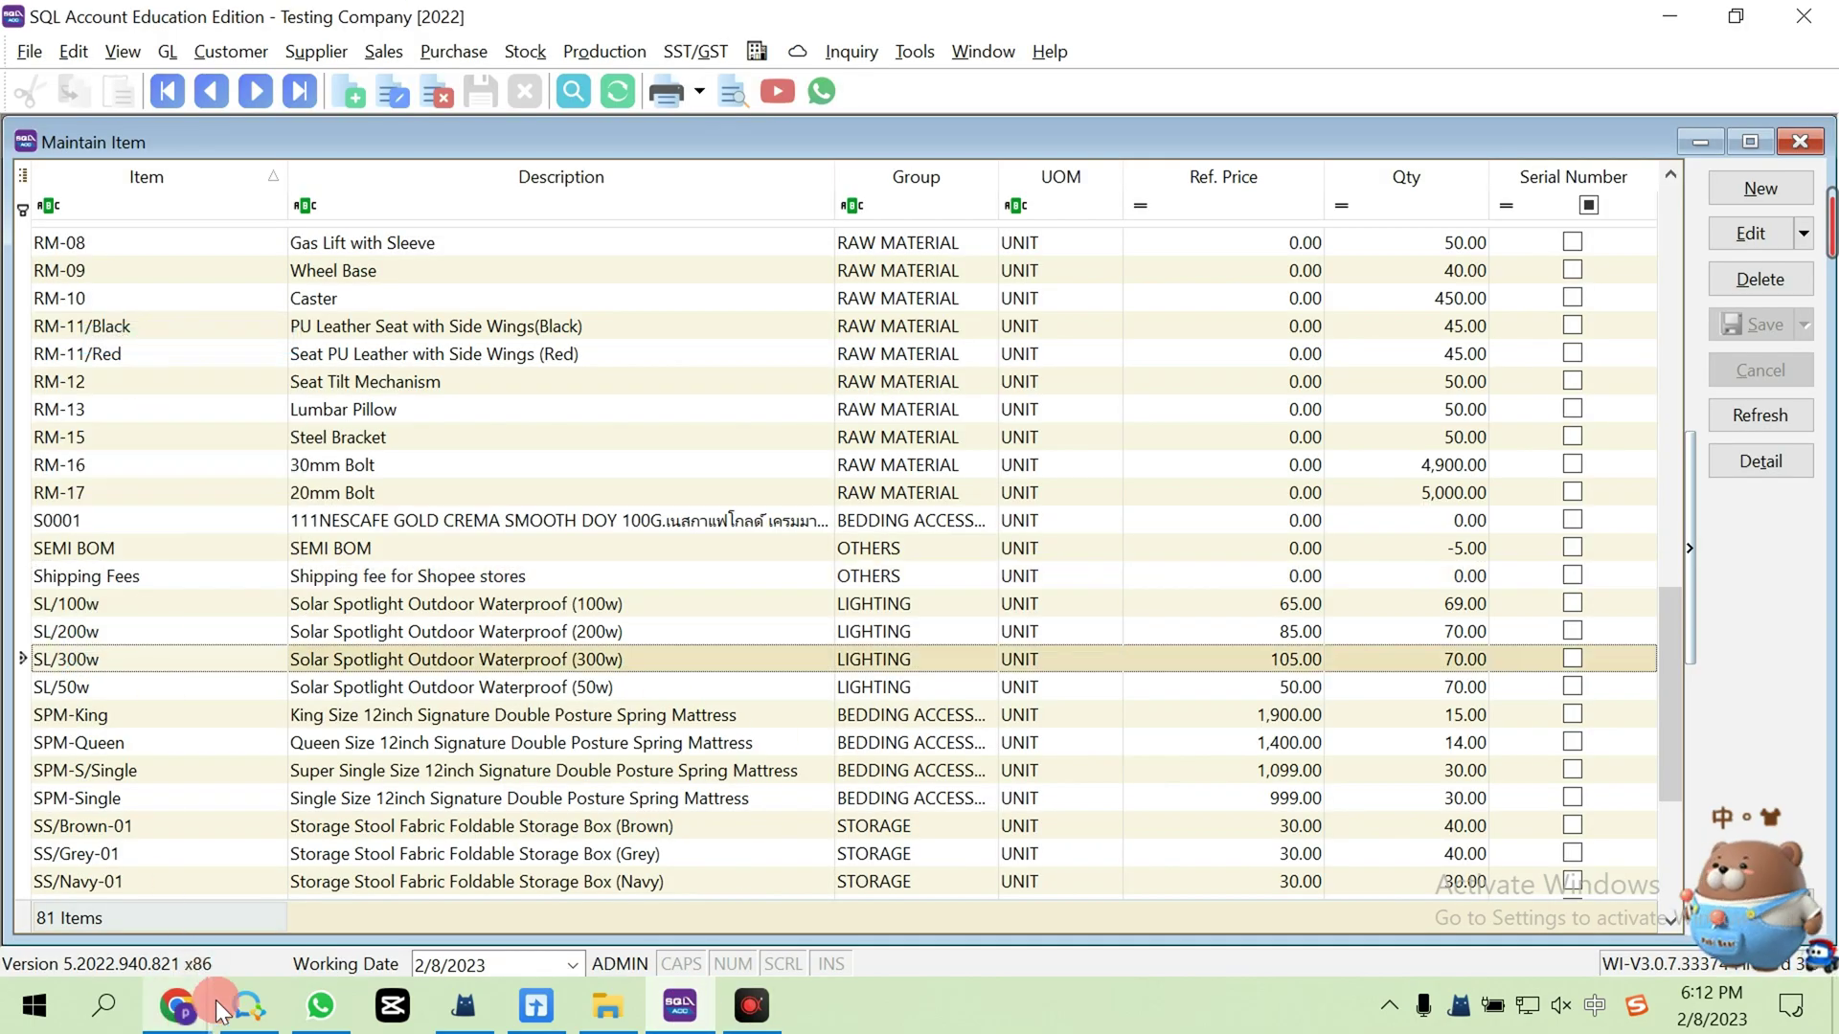
{"action": "mouse_move", "coordinate": [177, 1005]}
{"action": "left_click", "coordinate": [344, 919]}
{"action": "left_click", "coordinate": [1063, 427]}
{"action": "key", "text": "ctrl+v"}
Step: Map the Discount fee to the SPM-S/Single item
{"action": "left_click", "coordinate": [679, 1005]}
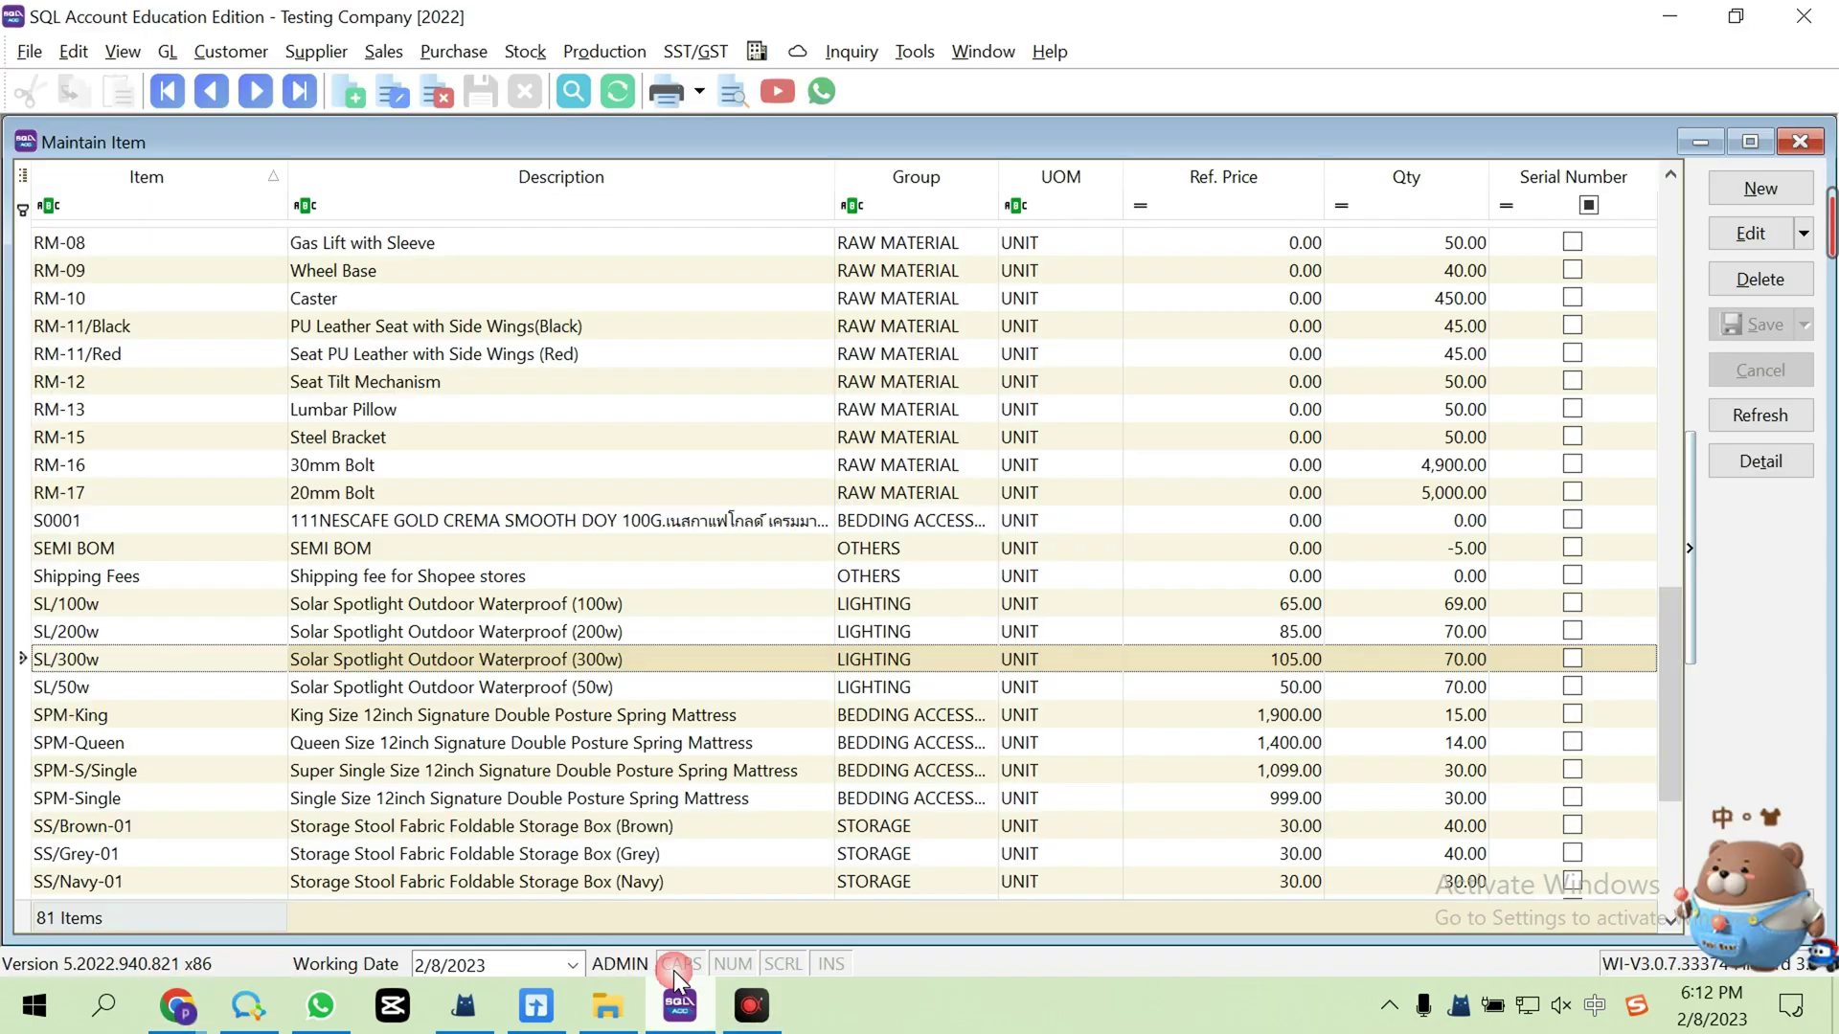
{"action": "right_click", "coordinate": [111, 772]}
{"action": "left_click", "coordinate": [184, 459]}
{"action": "mouse_move", "coordinate": [177, 1006]}
{"action": "left_click", "coordinate": [345, 919]}
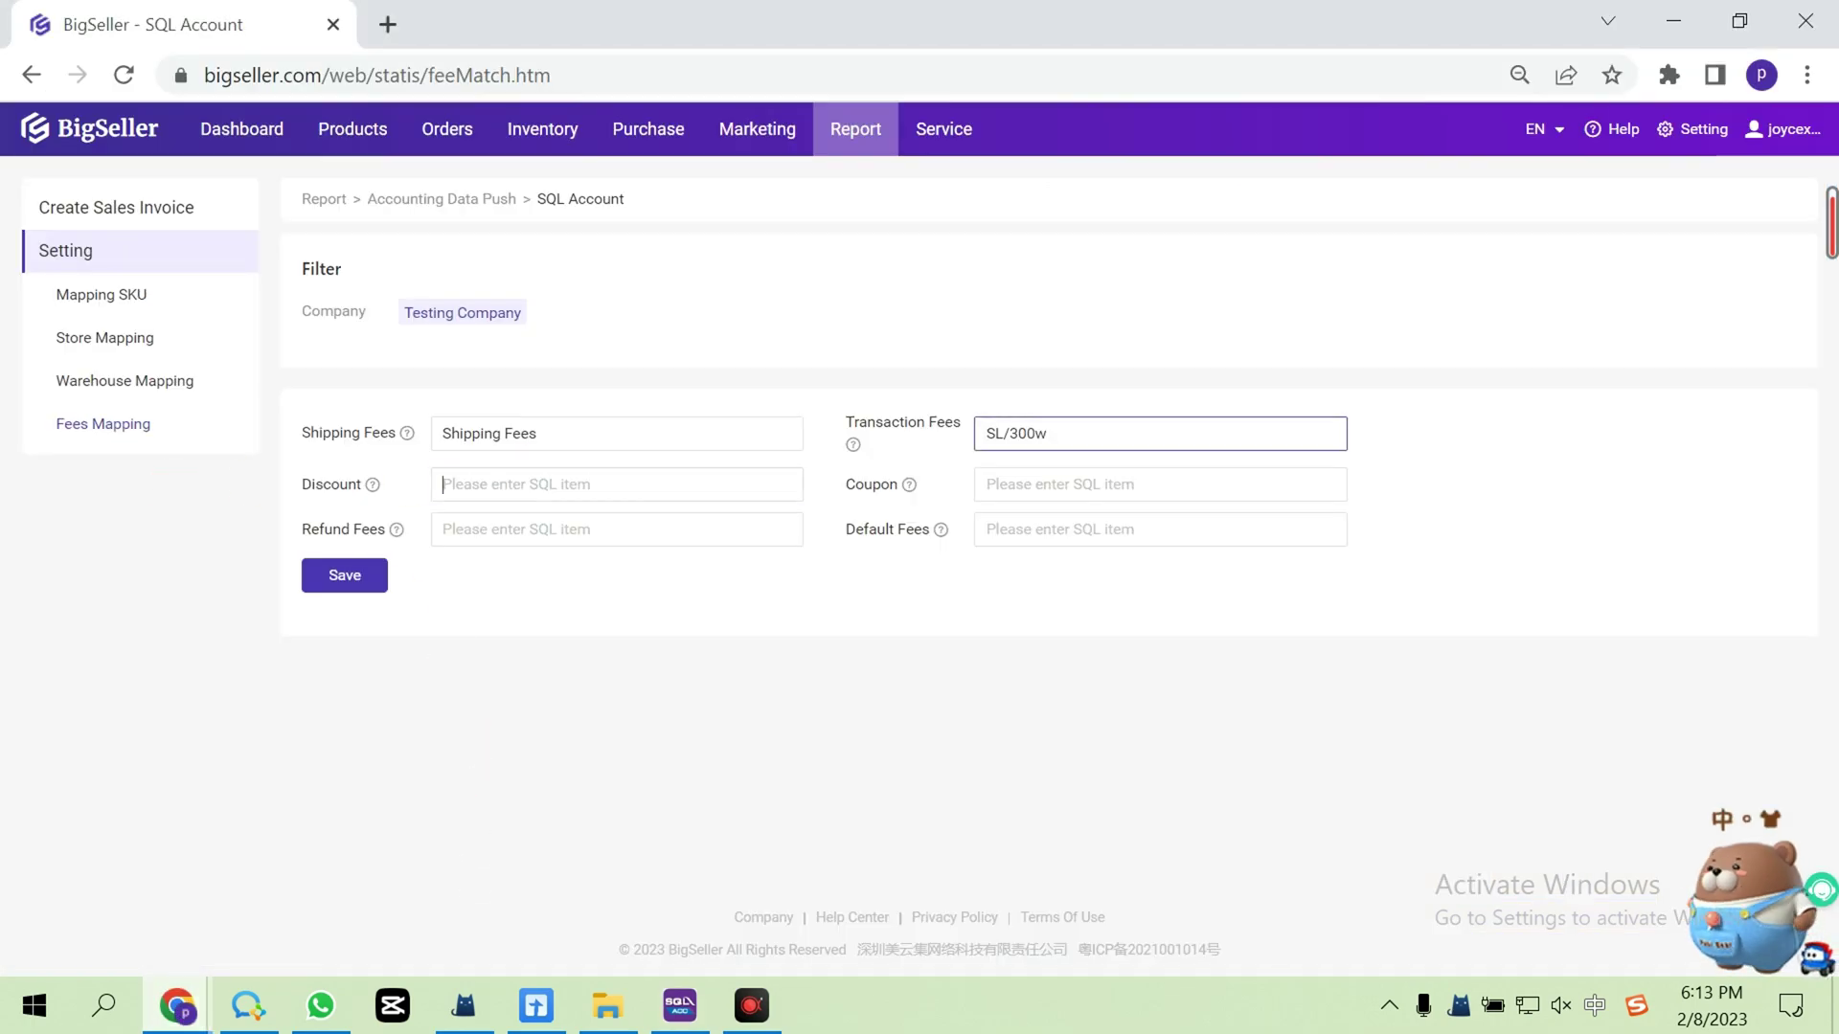
{"action": "left_click", "coordinate": [574, 484]}
{"action": "key", "text": "ctrl+v"}
Step: Map the Coupon fee to the RM-11/Red item
{"action": "left_click", "coordinate": [679, 1006]}
{"action": "right_click", "coordinate": [46, 354]}
{"action": "left_click", "coordinate": [81, 362]}
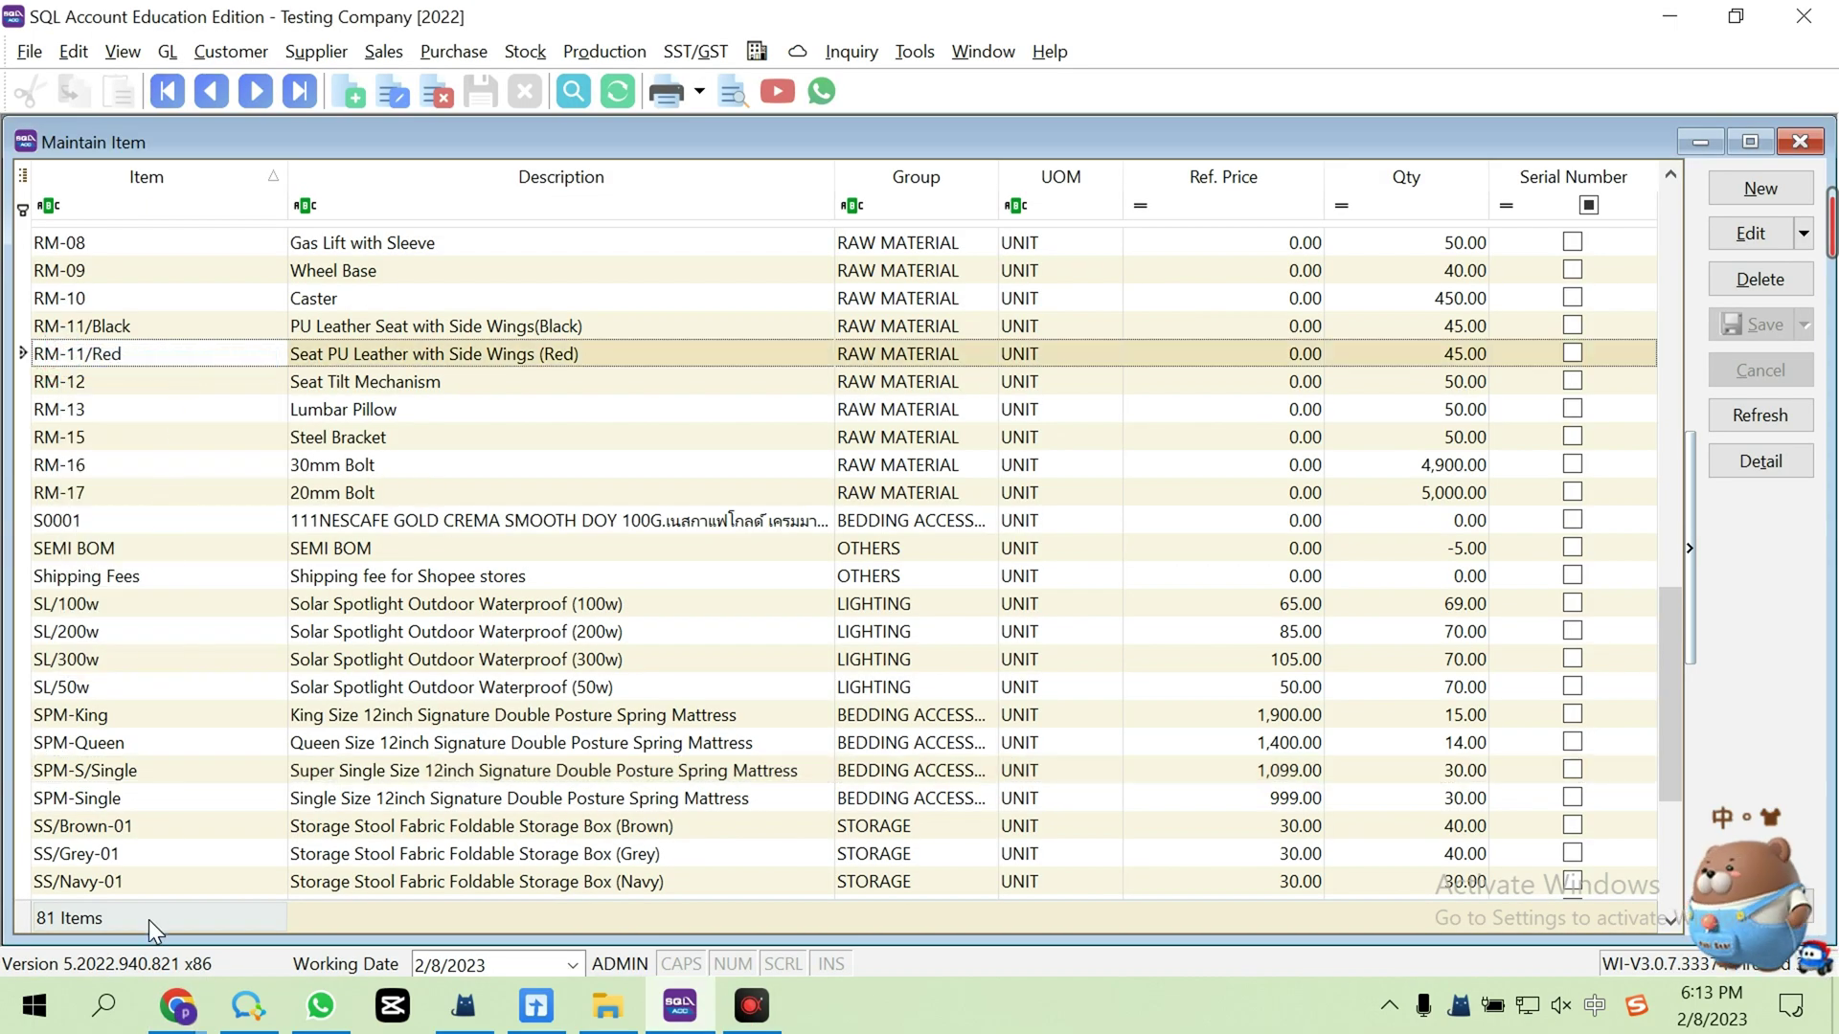
{"action": "mouse_move", "coordinate": [177, 1005]}
{"action": "left_click", "coordinate": [419, 883]}
{"action": "left_click", "coordinate": [1059, 479]}
{"action": "key", "text": "ctrl+v"}
Step: Copy the RFC/Blue item into the Refund Fees field
{"action": "left_click", "coordinate": [679, 1005]}
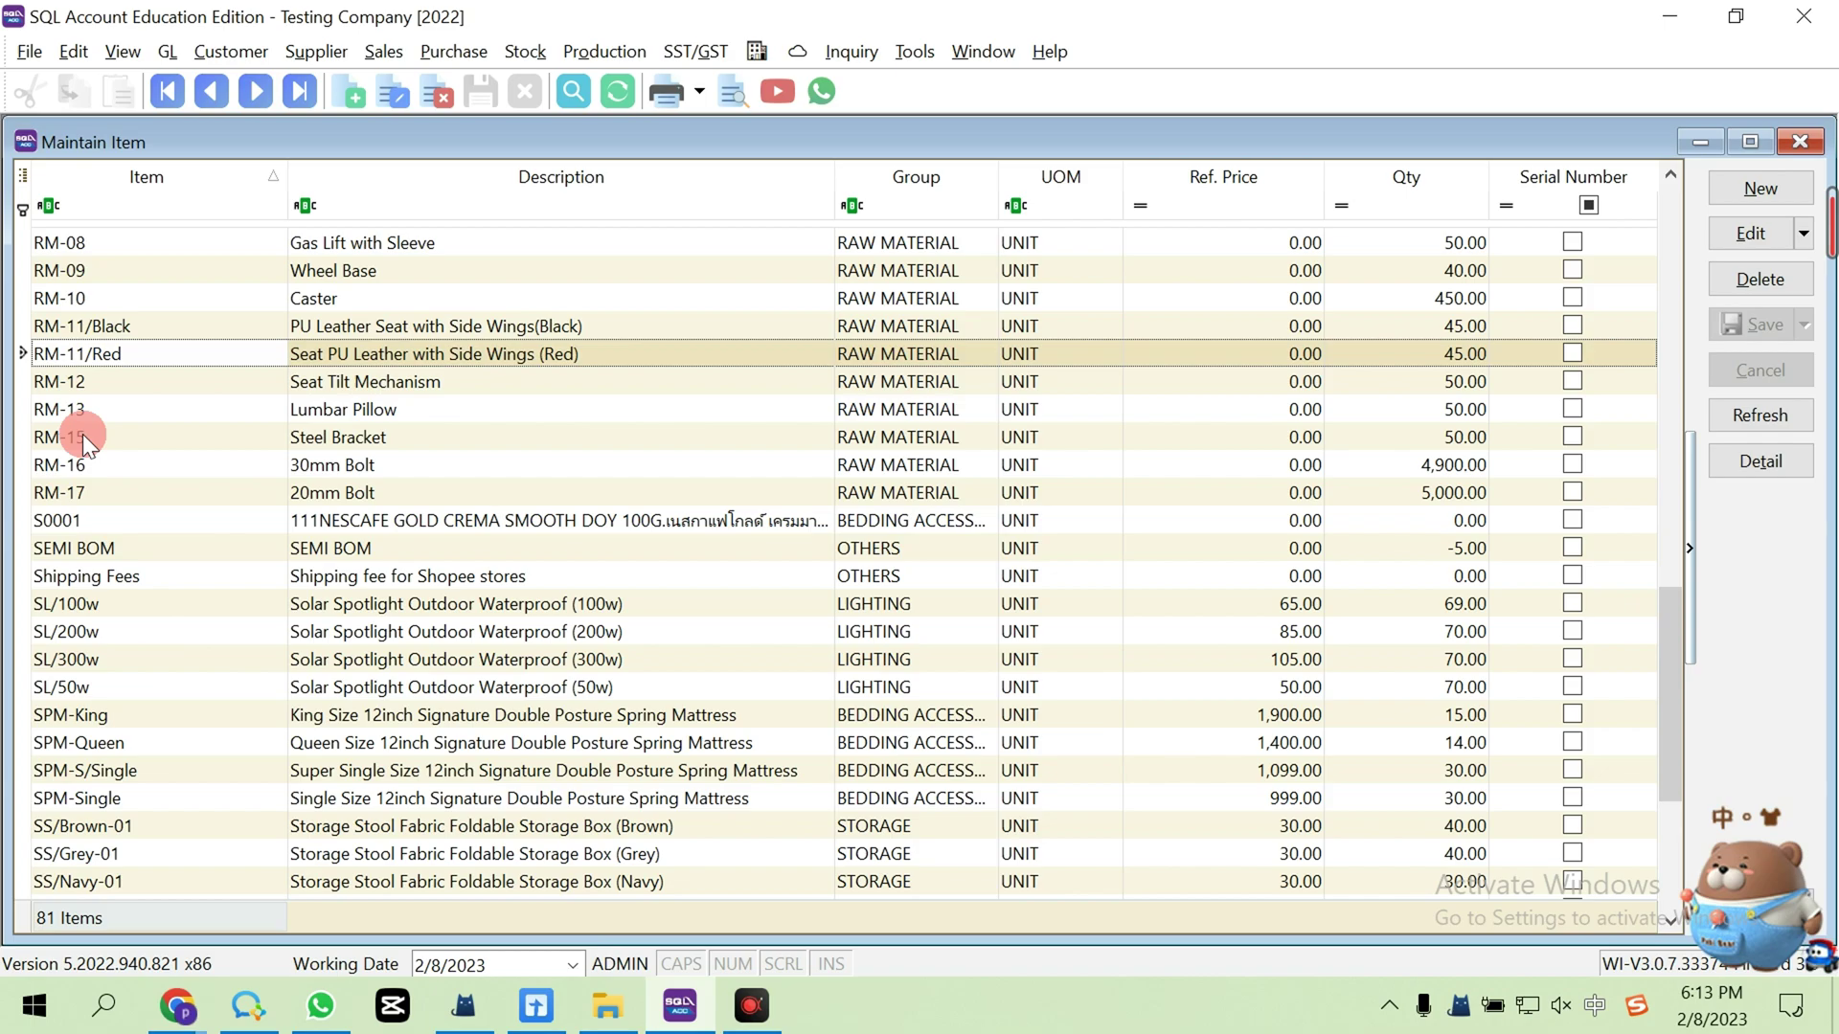
{"action": "scroll", "coordinate": [227, 523], "scroll_direction": "up", "scroll_amount": 6}
{"action": "right_click", "coordinate": [95, 354]}
{"action": "left_click", "coordinate": [159, 371]}
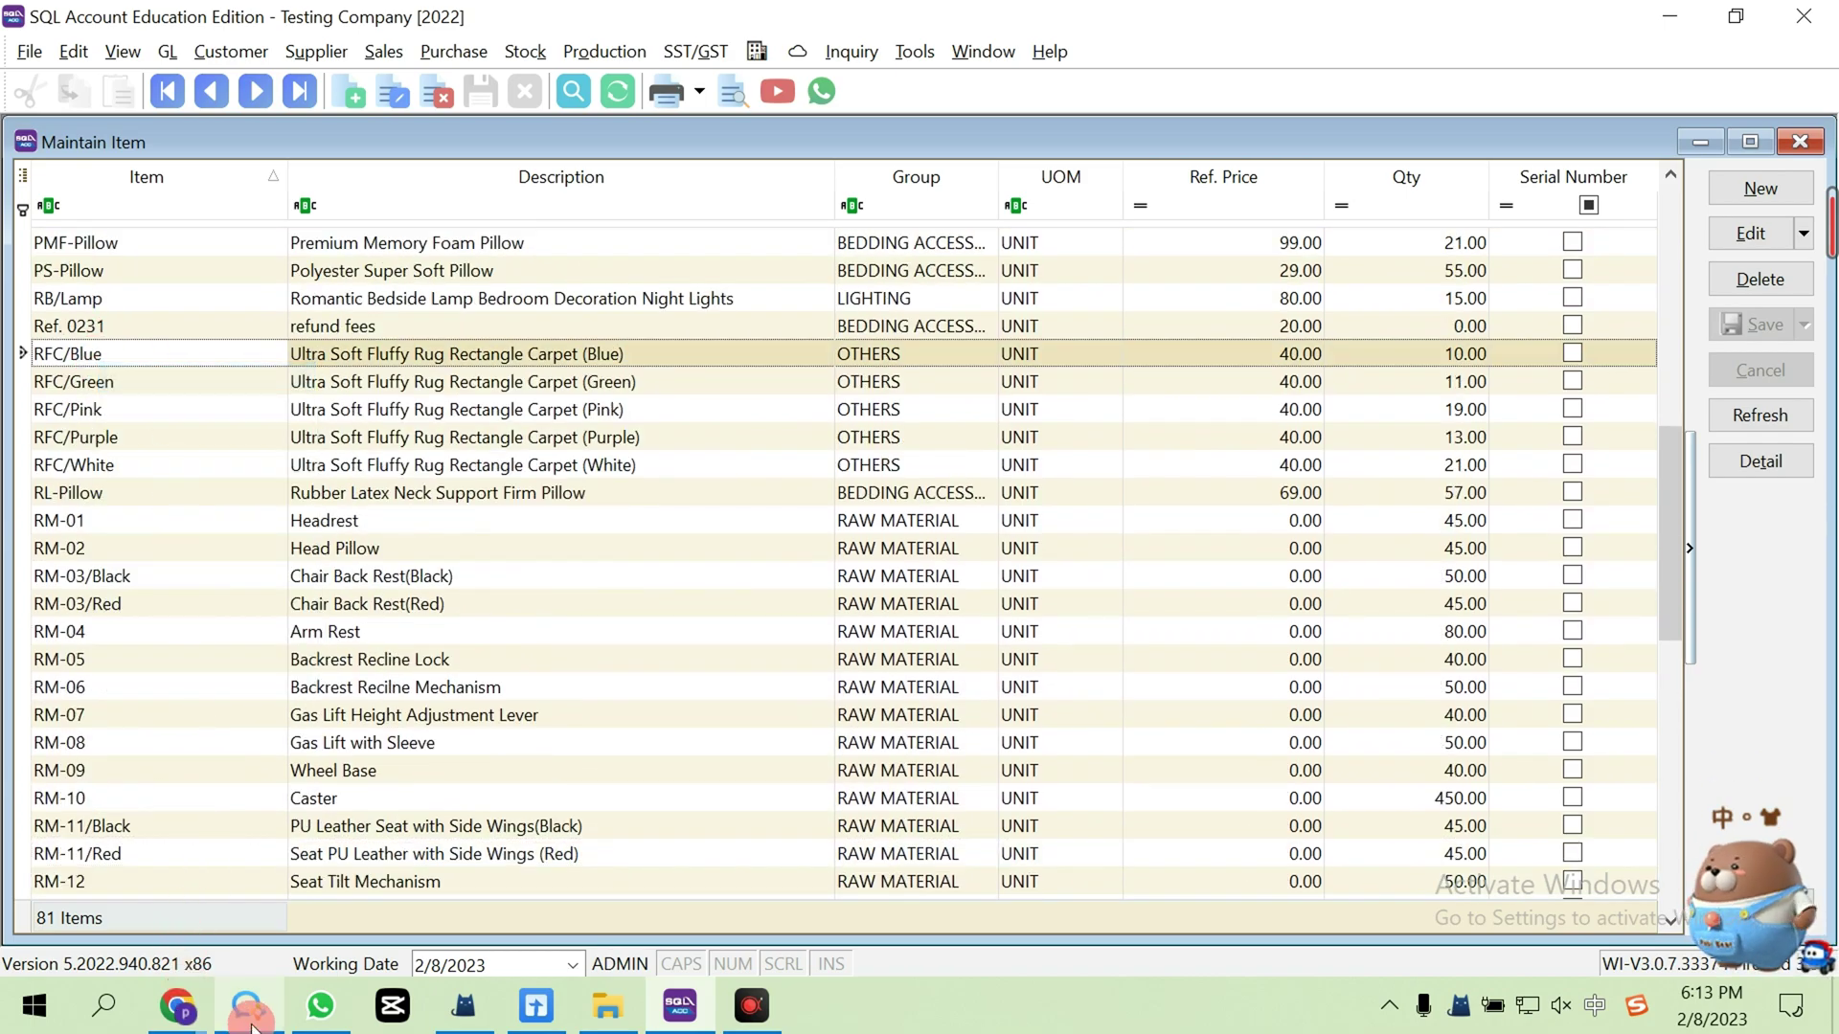
{"action": "mouse_move", "coordinate": [177, 1005]}
{"action": "left_click", "coordinate": [425, 784]}
{"action": "left_click", "coordinate": [514, 521]}
{"action": "key", "text": "ctrl+v"}
Step: Replace the Refund Fees entry with the Ref. 0231 item
{"action": "key", "text": "alt+Tab"}
{"action": "right_click", "coordinate": [115, 327]}
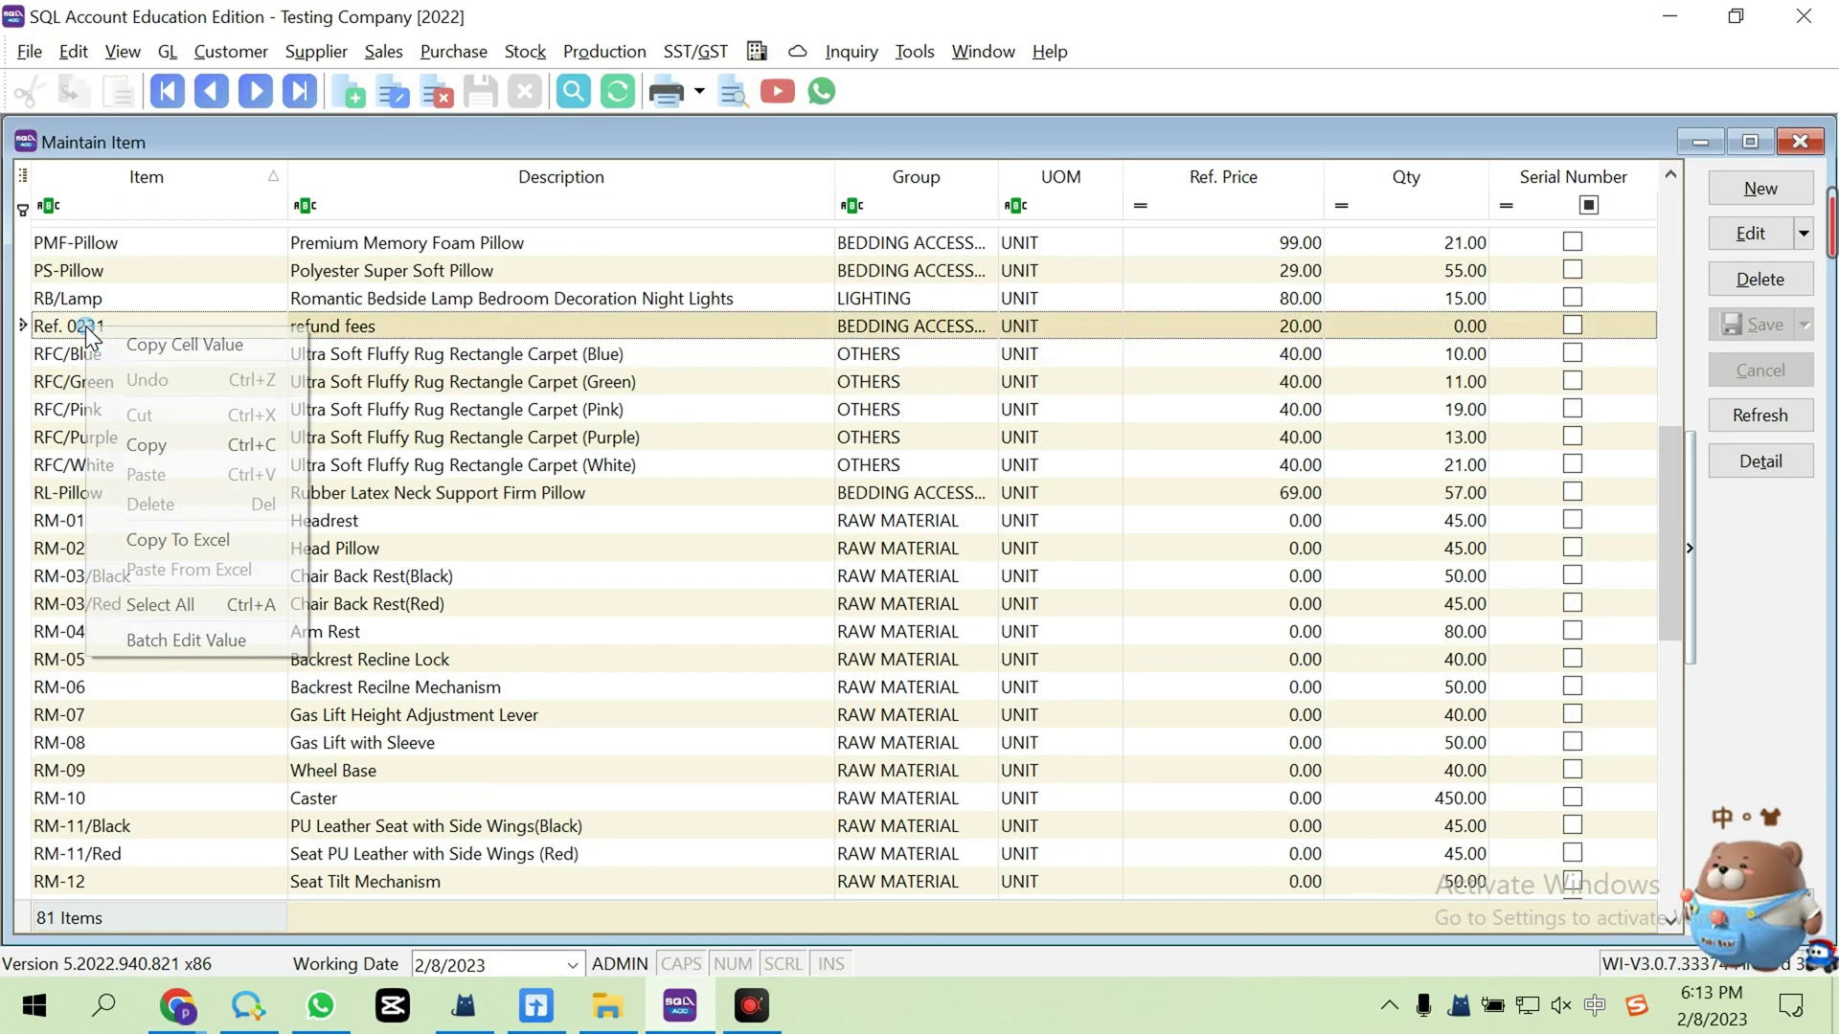
{"action": "left_click", "coordinate": [178, 345]}
{"action": "left_click", "coordinate": [488, 862]}
{"action": "left_click_drag", "start_coordinate": [759, 537], "coordinate": [361, 534]}
{"action": "key", "text": "ctrl+v"}
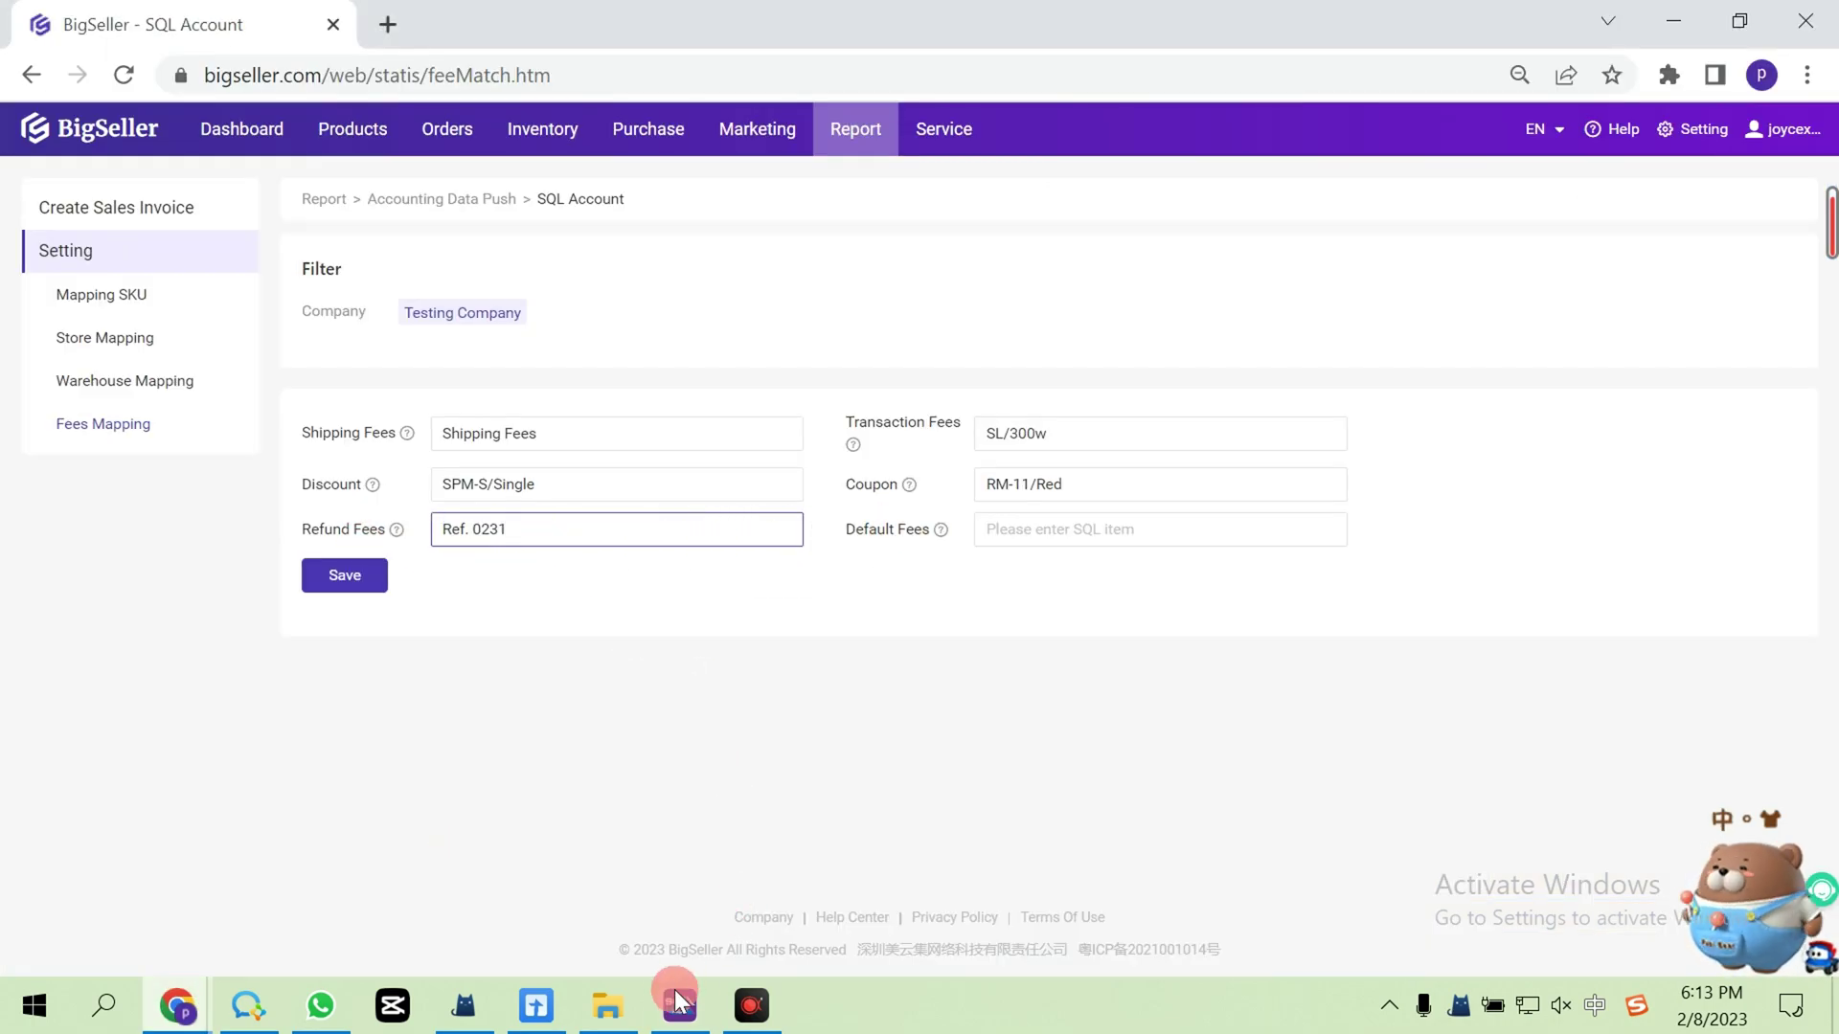
Step: Map Default Fees to PS-Pillow and save the fee mappings
{"action": "left_click", "coordinate": [679, 1006]}
{"action": "right_click", "coordinate": [78, 261]}
{"action": "left_click", "coordinate": [178, 469]}
{"action": "mouse_move", "coordinate": [177, 1005]}
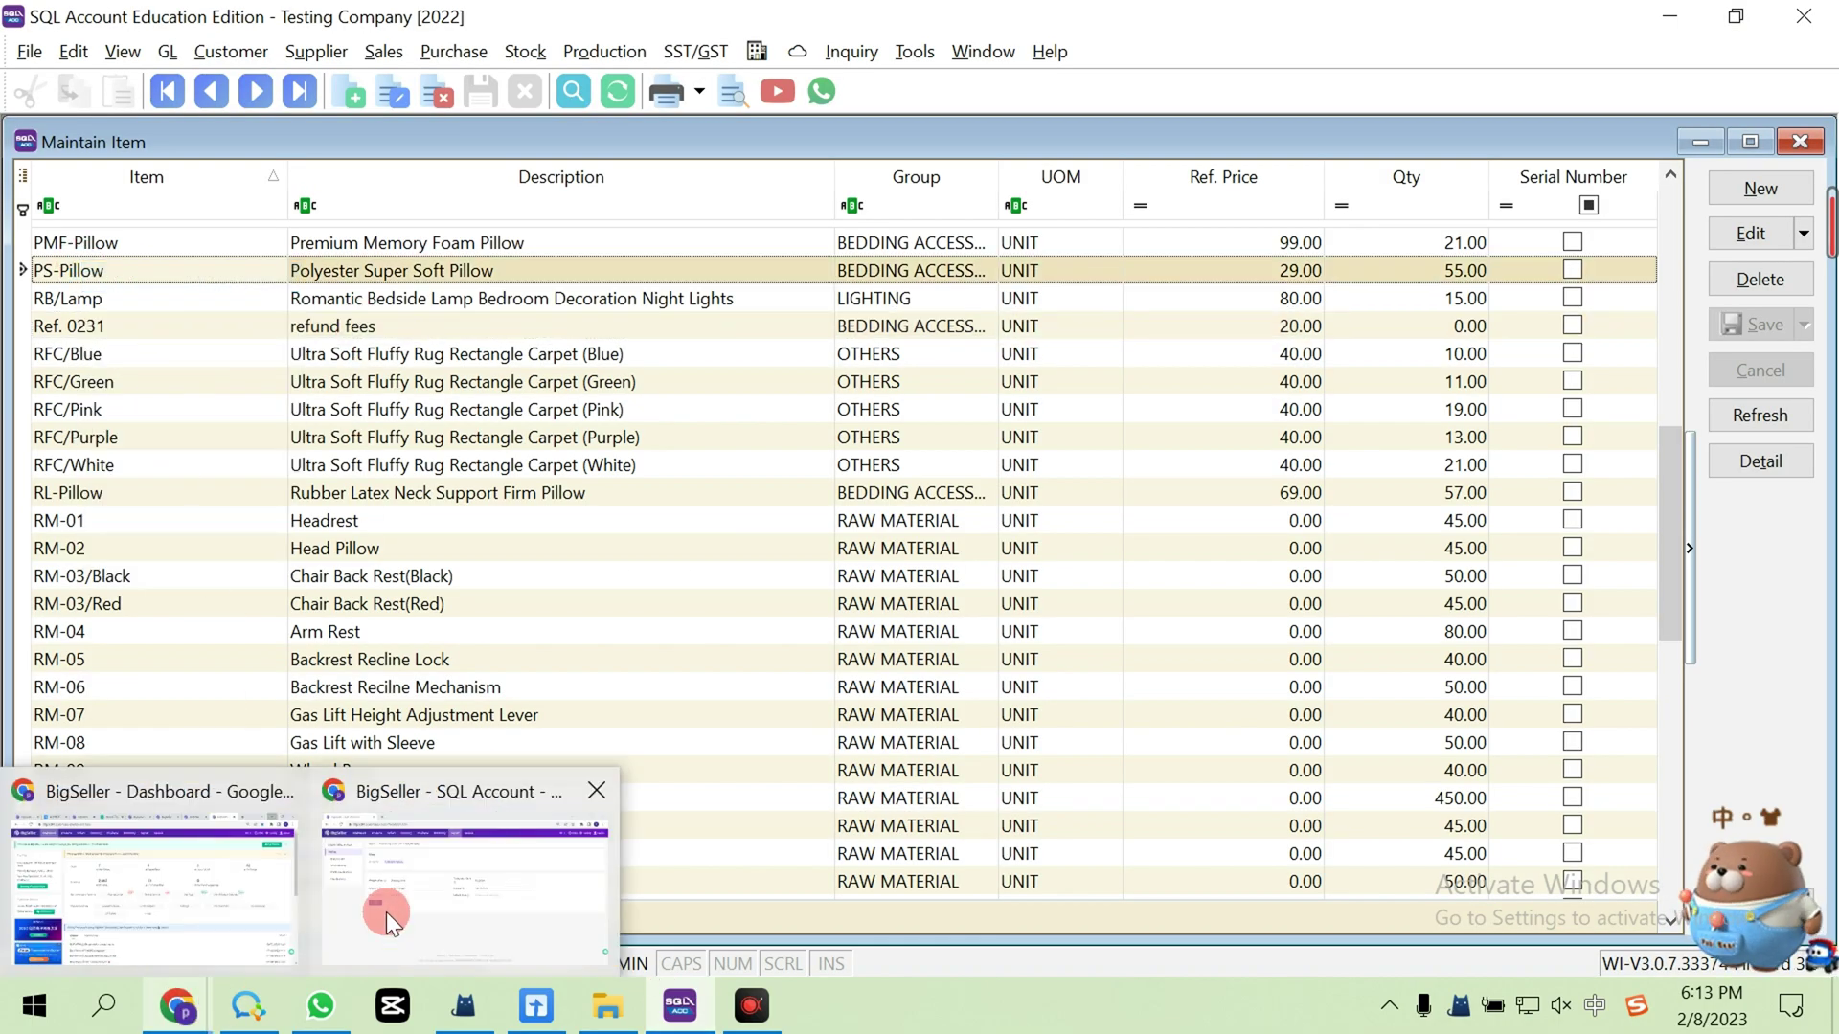
{"action": "left_click", "coordinate": [387, 912]}
{"action": "key", "text": "Tab"}
{"action": "key", "text": "ctrl+v"}
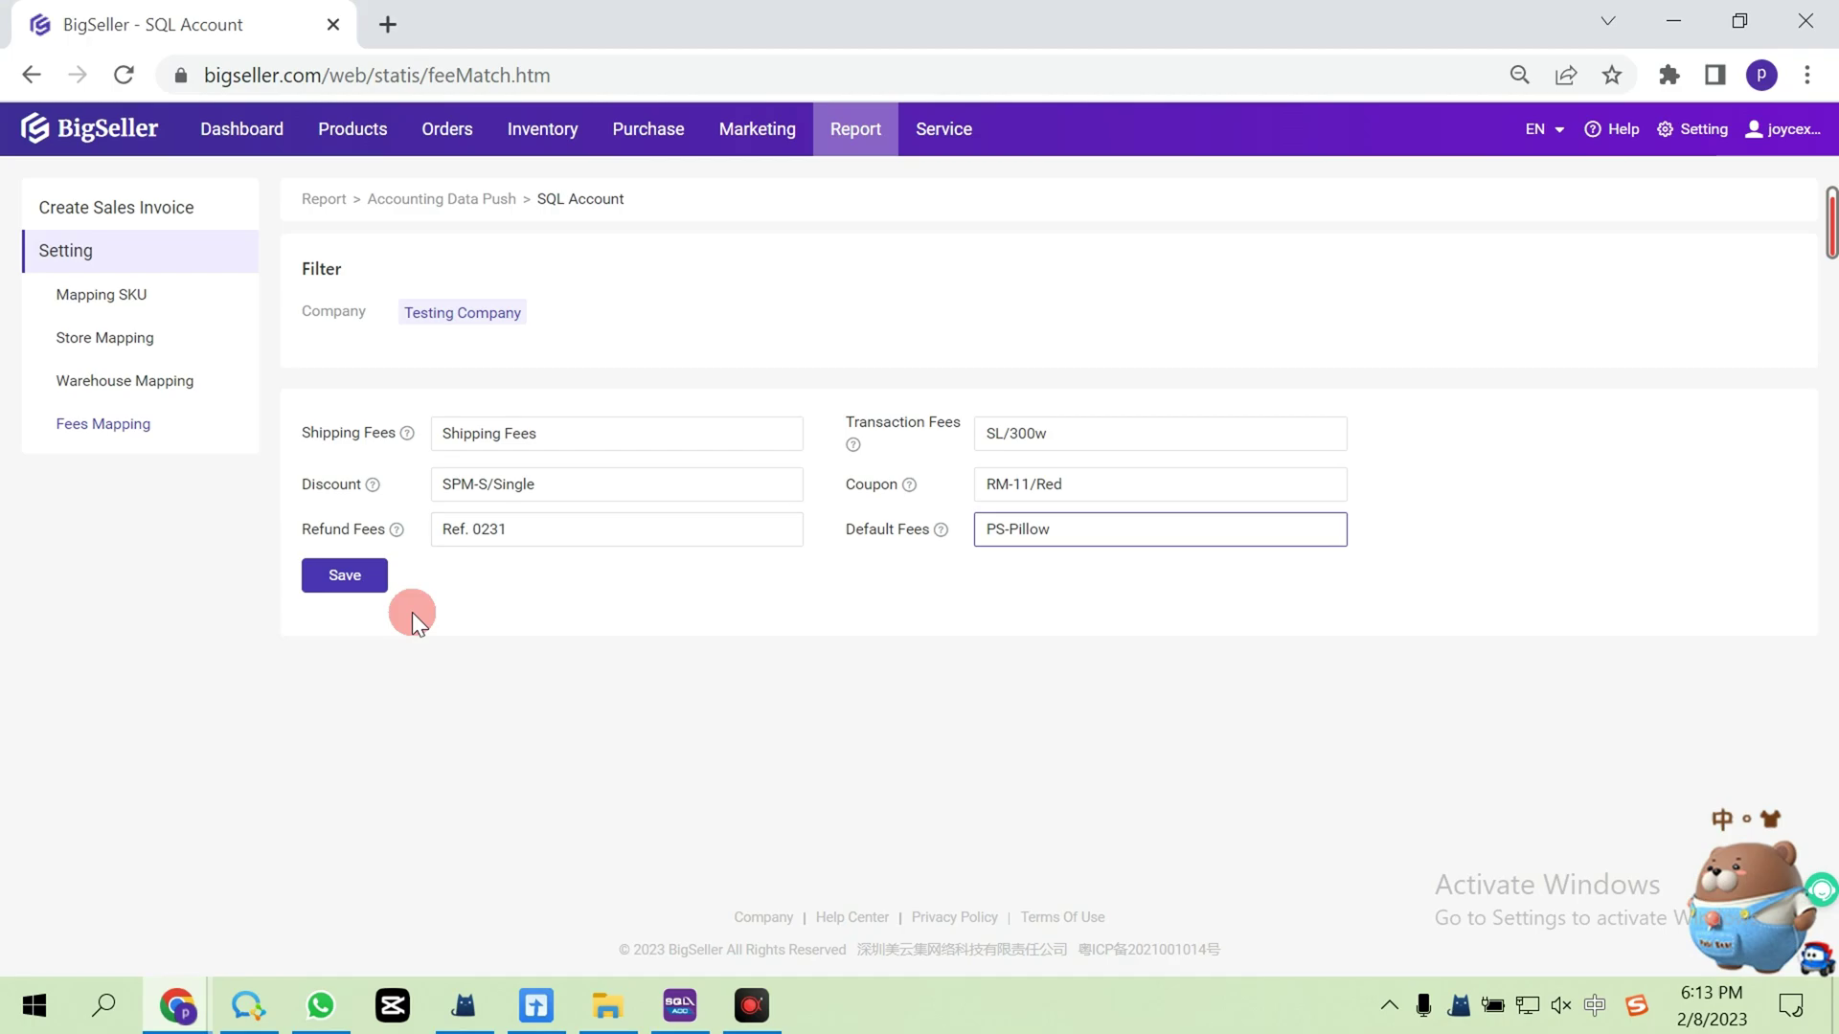
{"action": "left_click", "coordinate": [345, 575]}
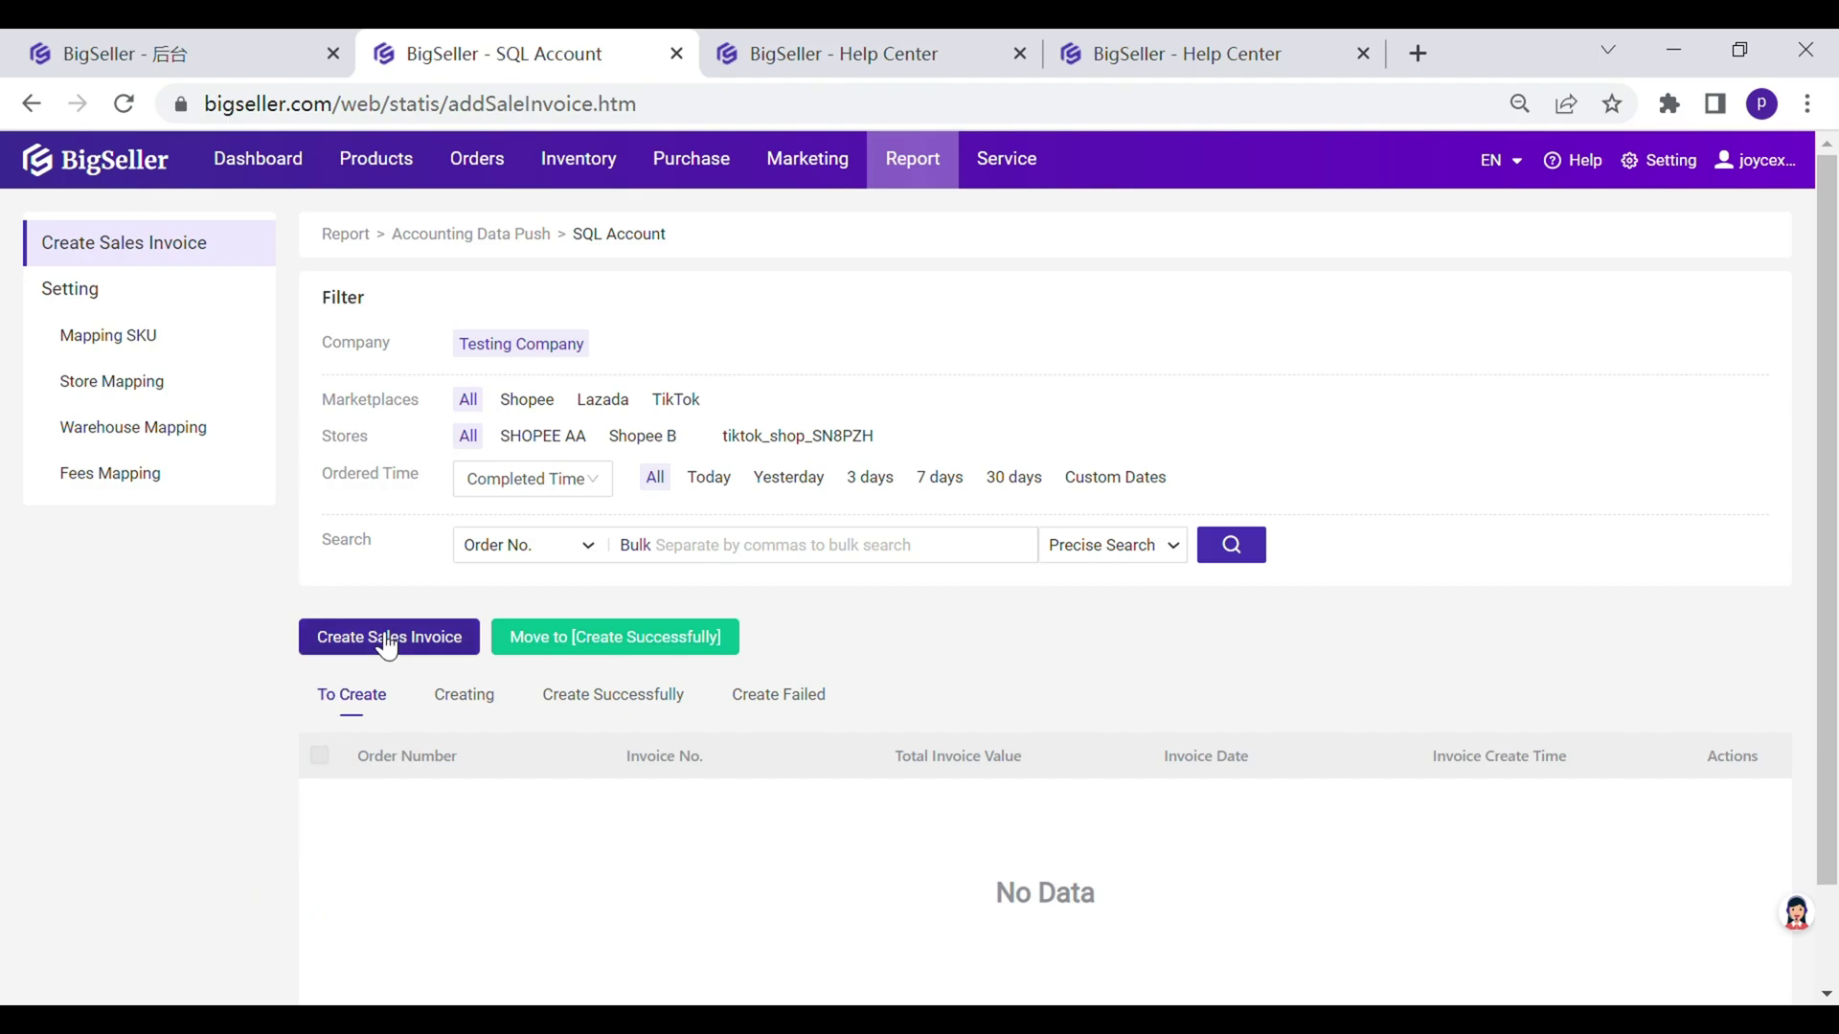
Step: Show the sales invoice page's Creating list, which has no invoices in progress
{"action": "left_click", "coordinate": [465, 705]}
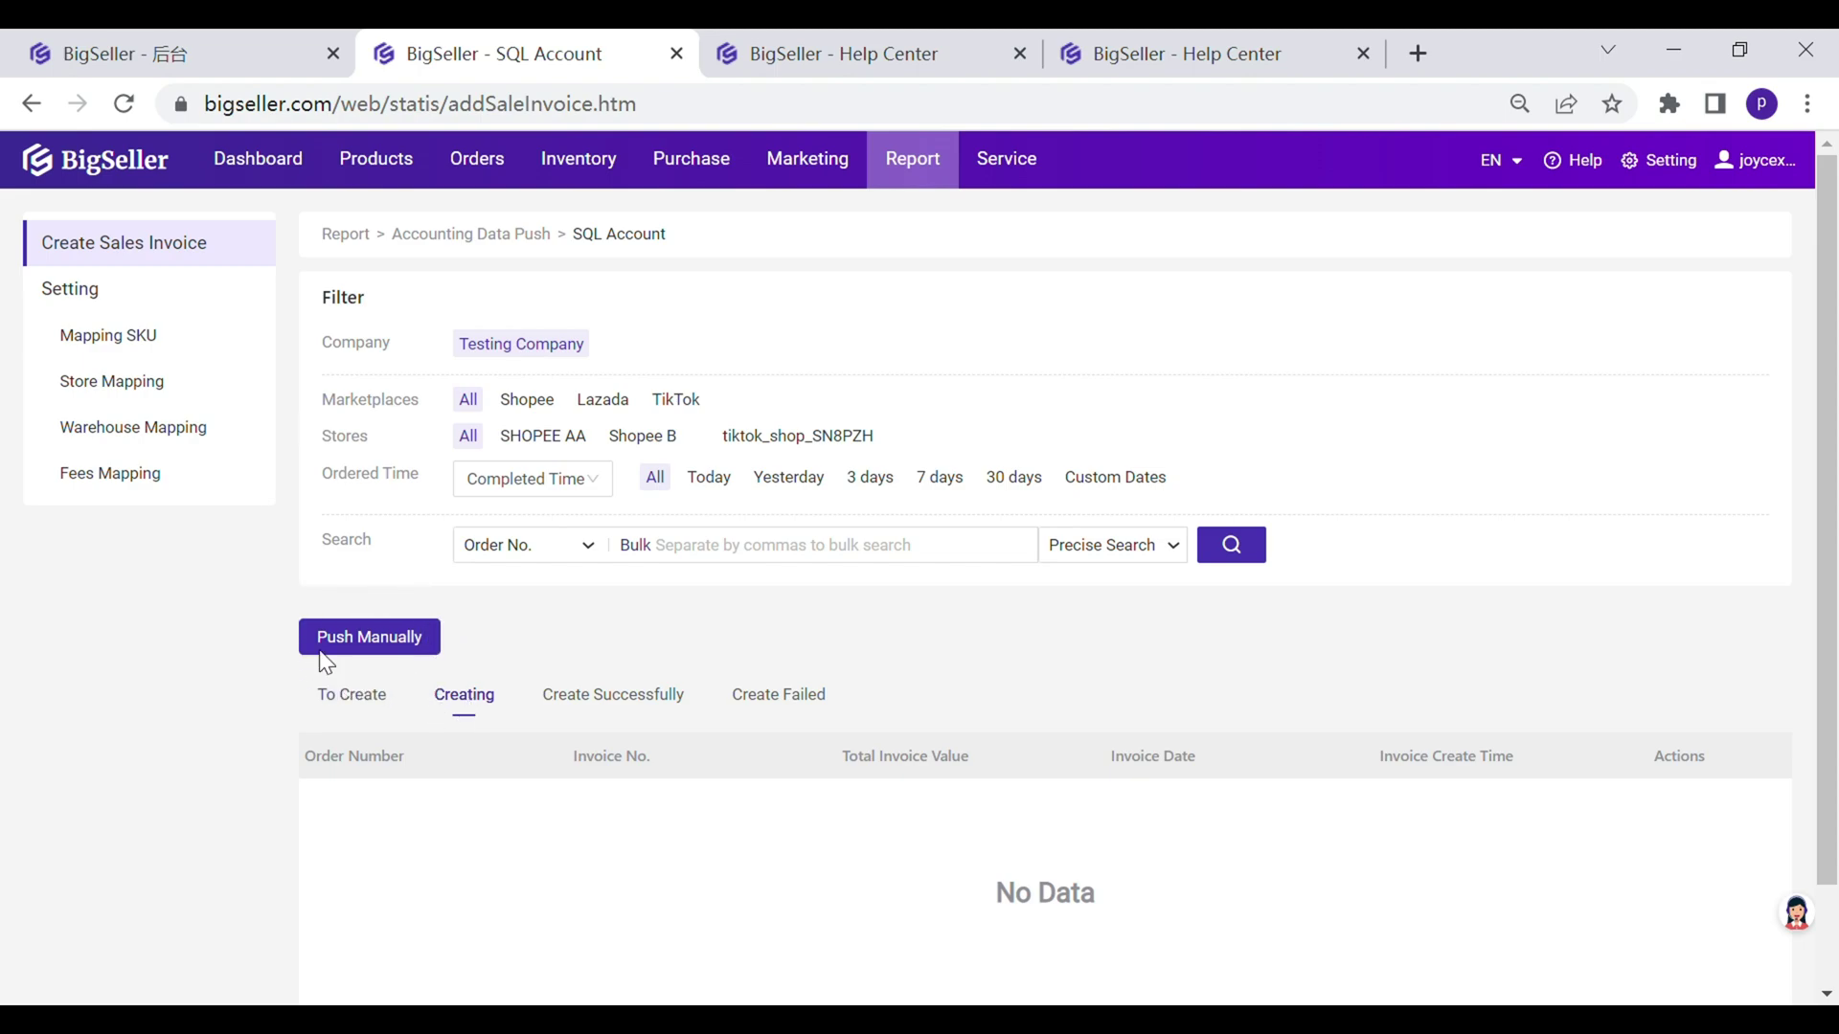
Step: View the Create Successfully list, then the Create Failed list, both empty
{"action": "left_click", "coordinate": [617, 699]}
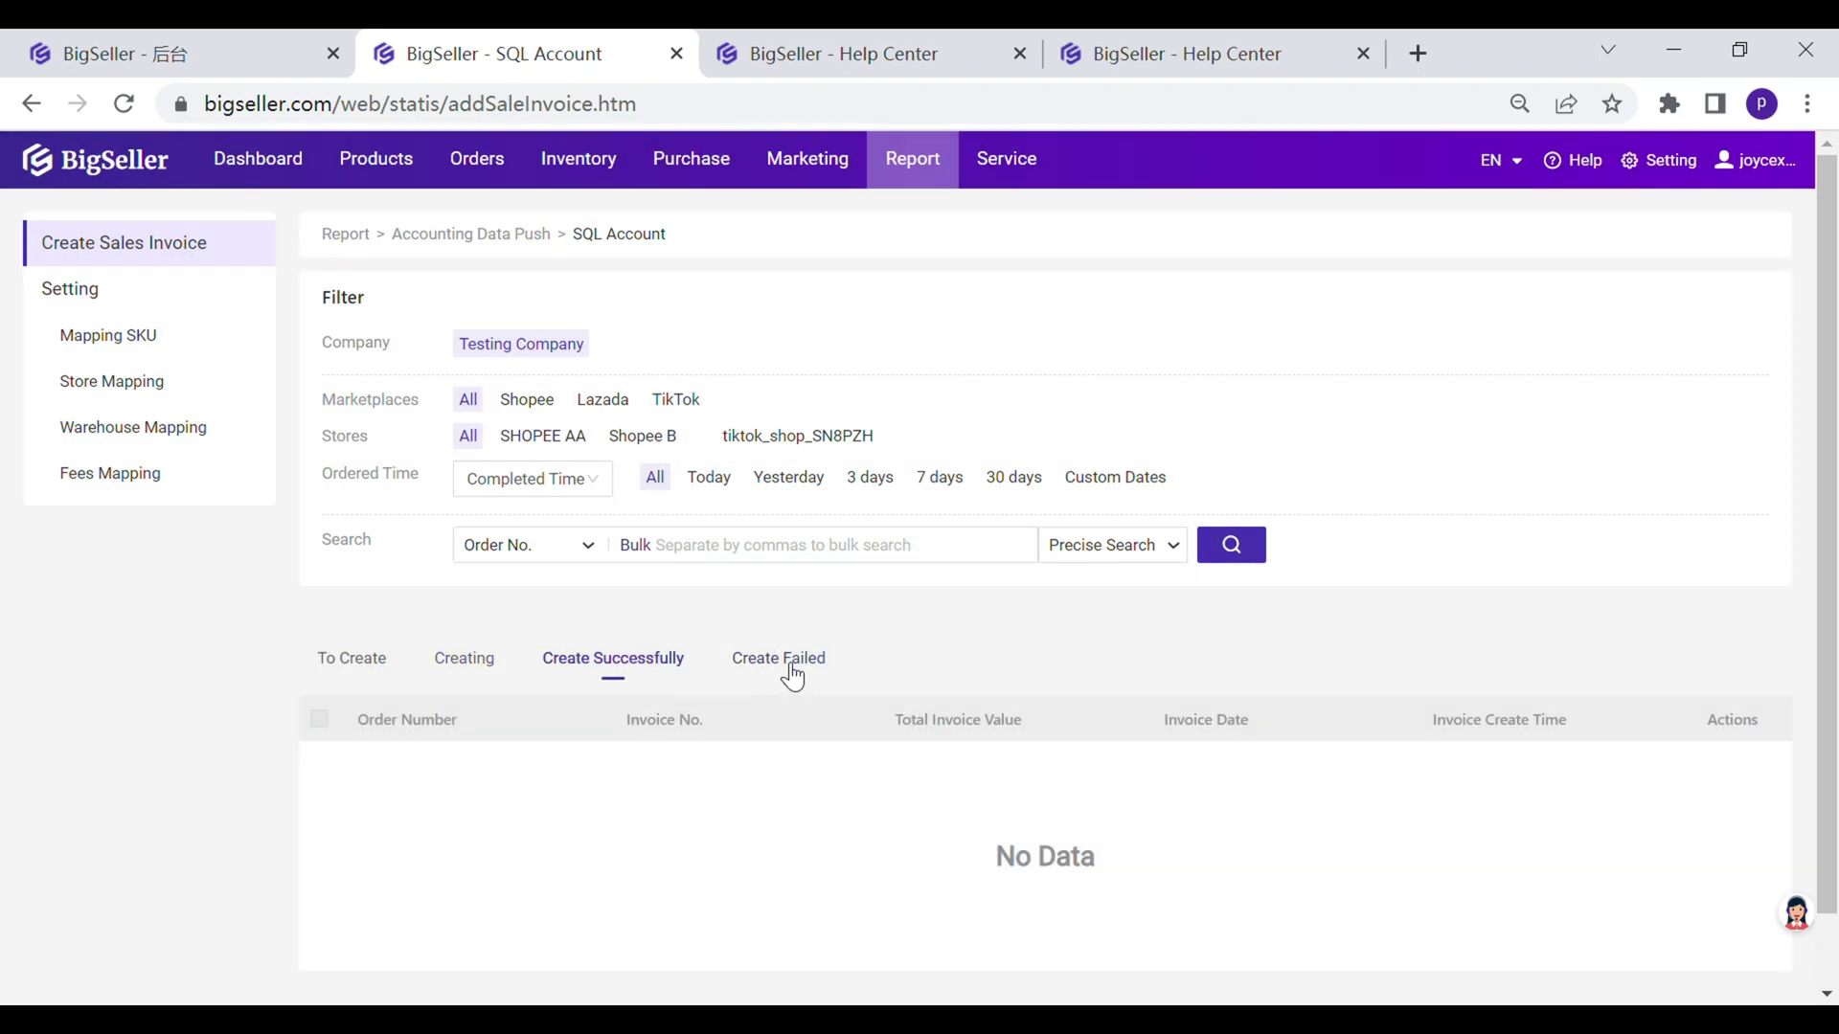
{"action": "left_click", "coordinate": [790, 670]}
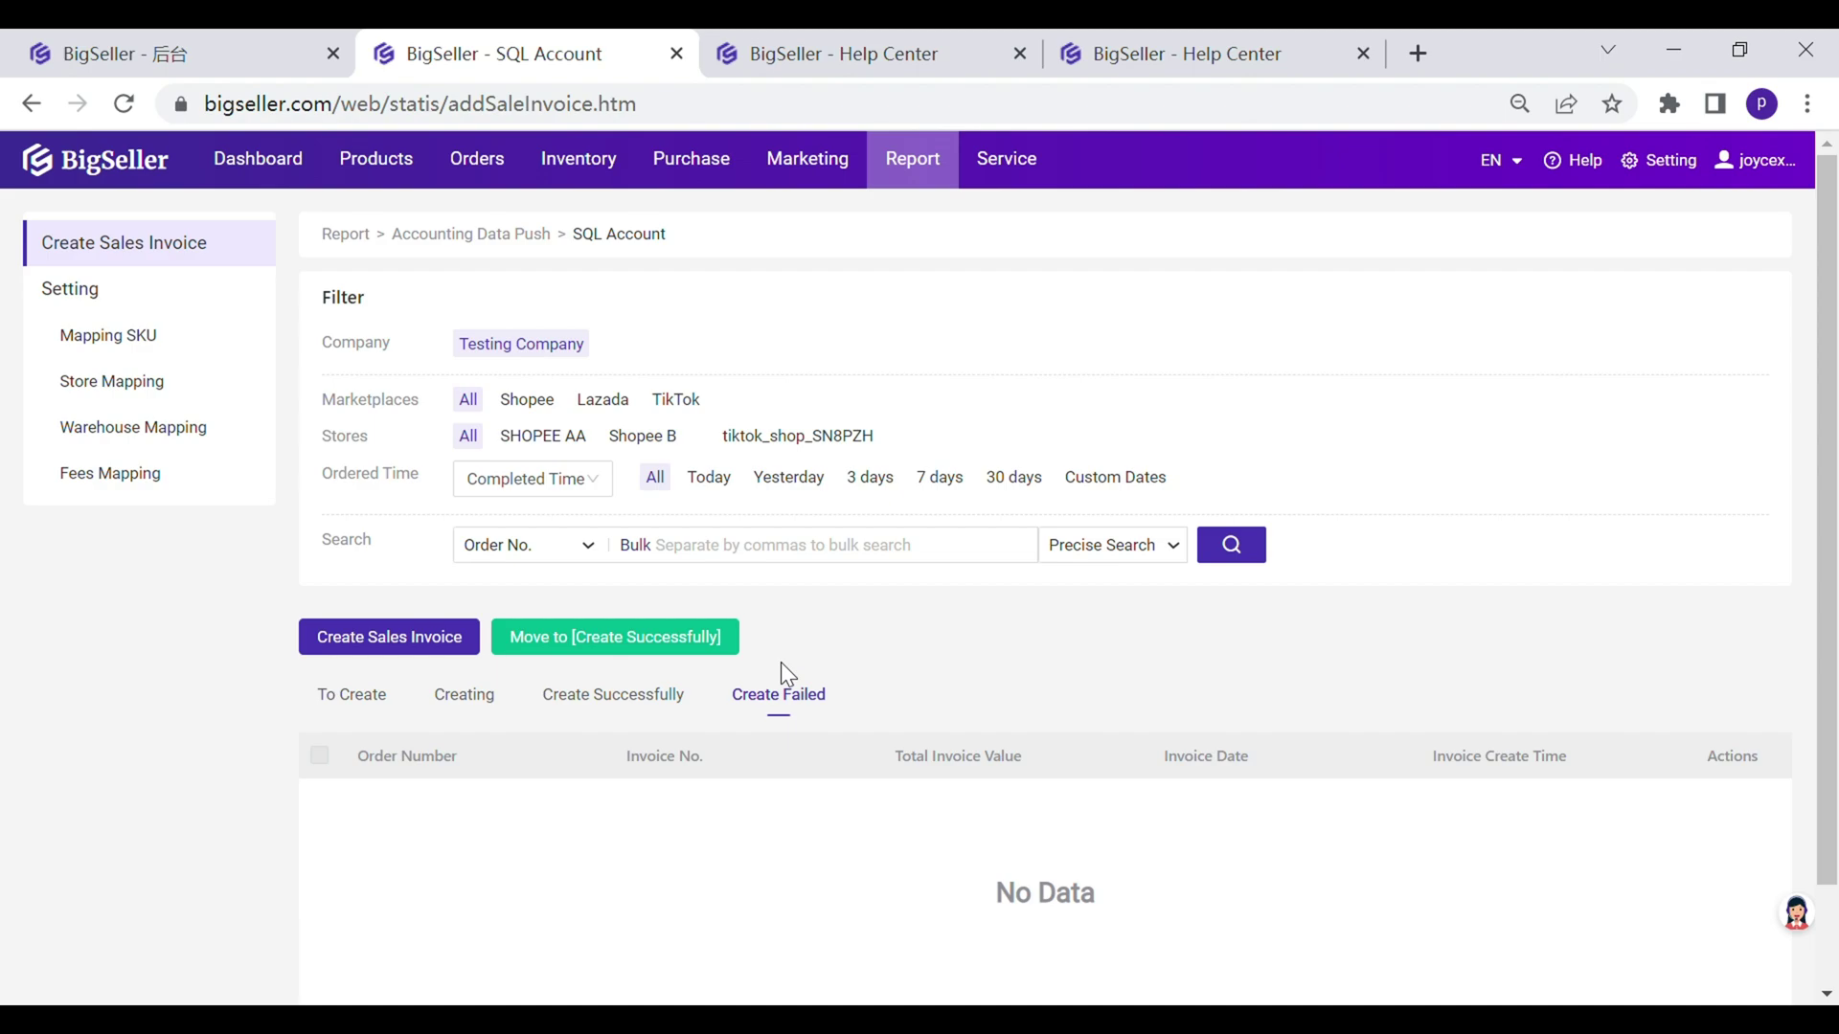